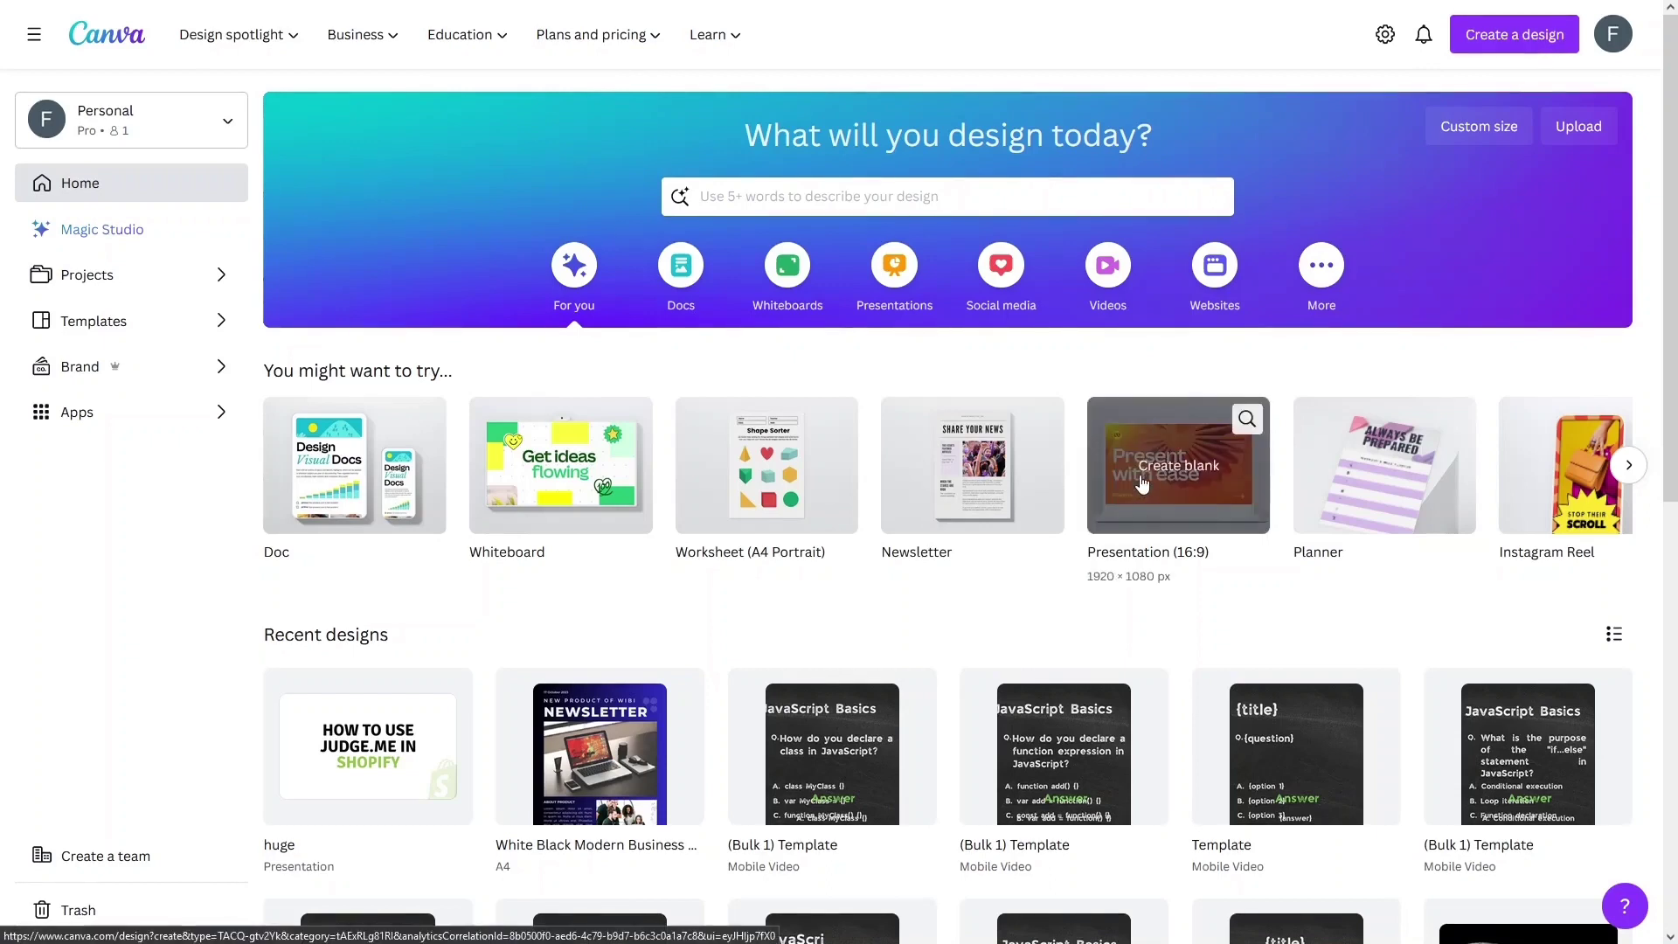
- Create a blank Presentation (16:9) design and add a square shape to its page
left_click(1146, 514)
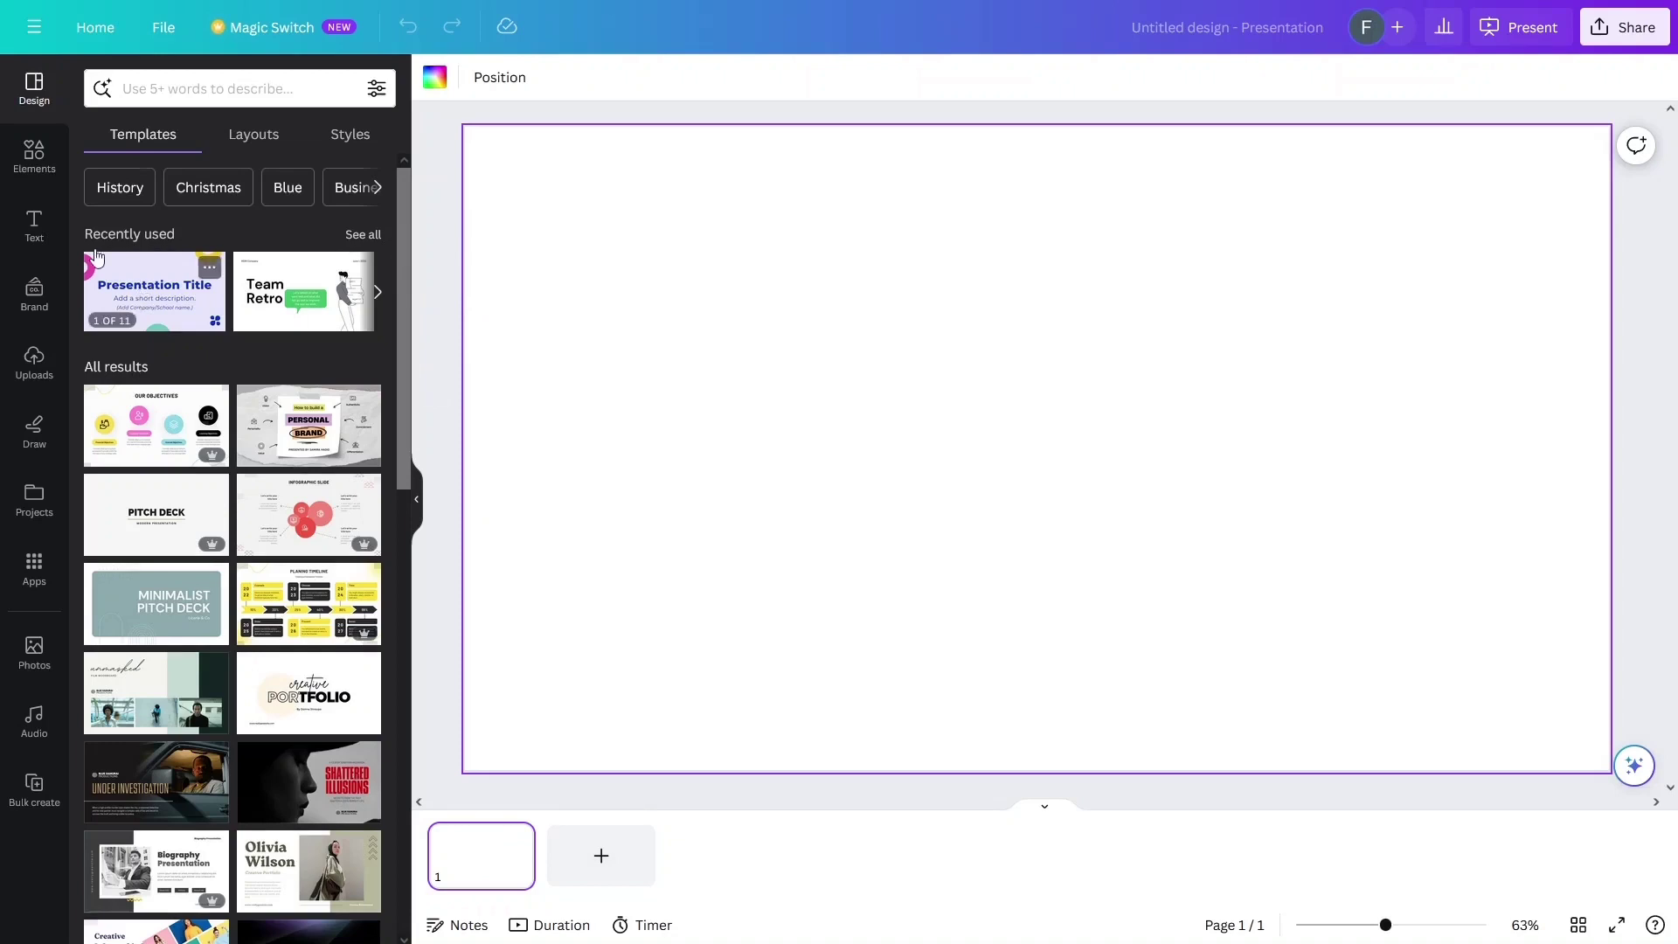
left_click(40, 168)
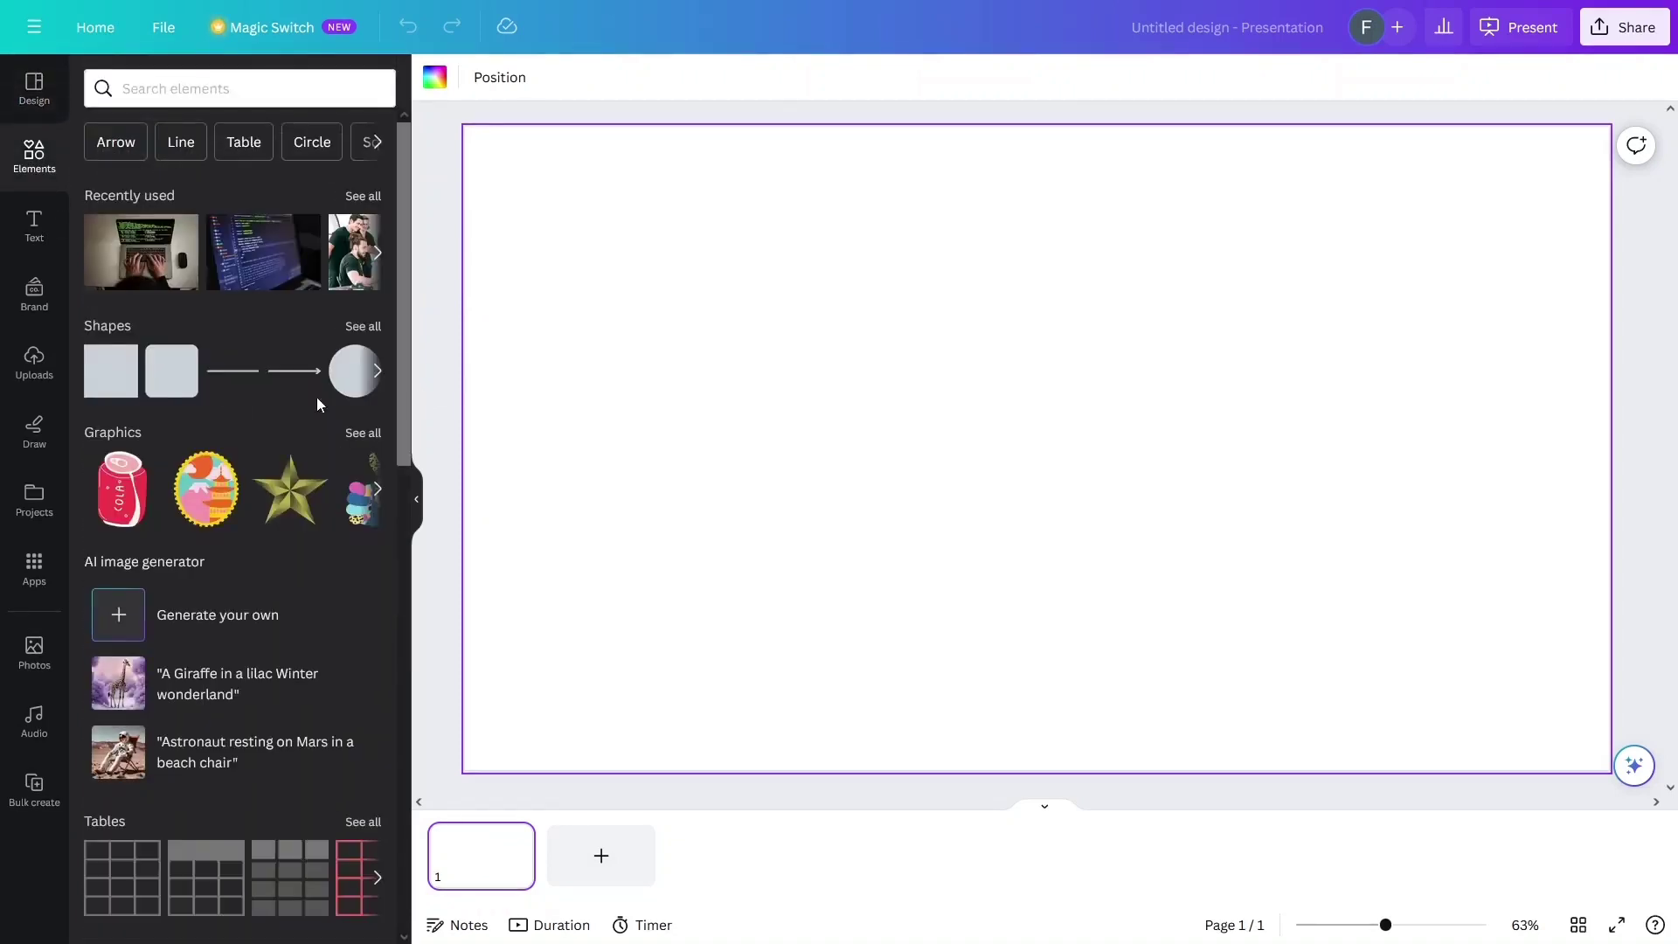
left_click(98, 386)
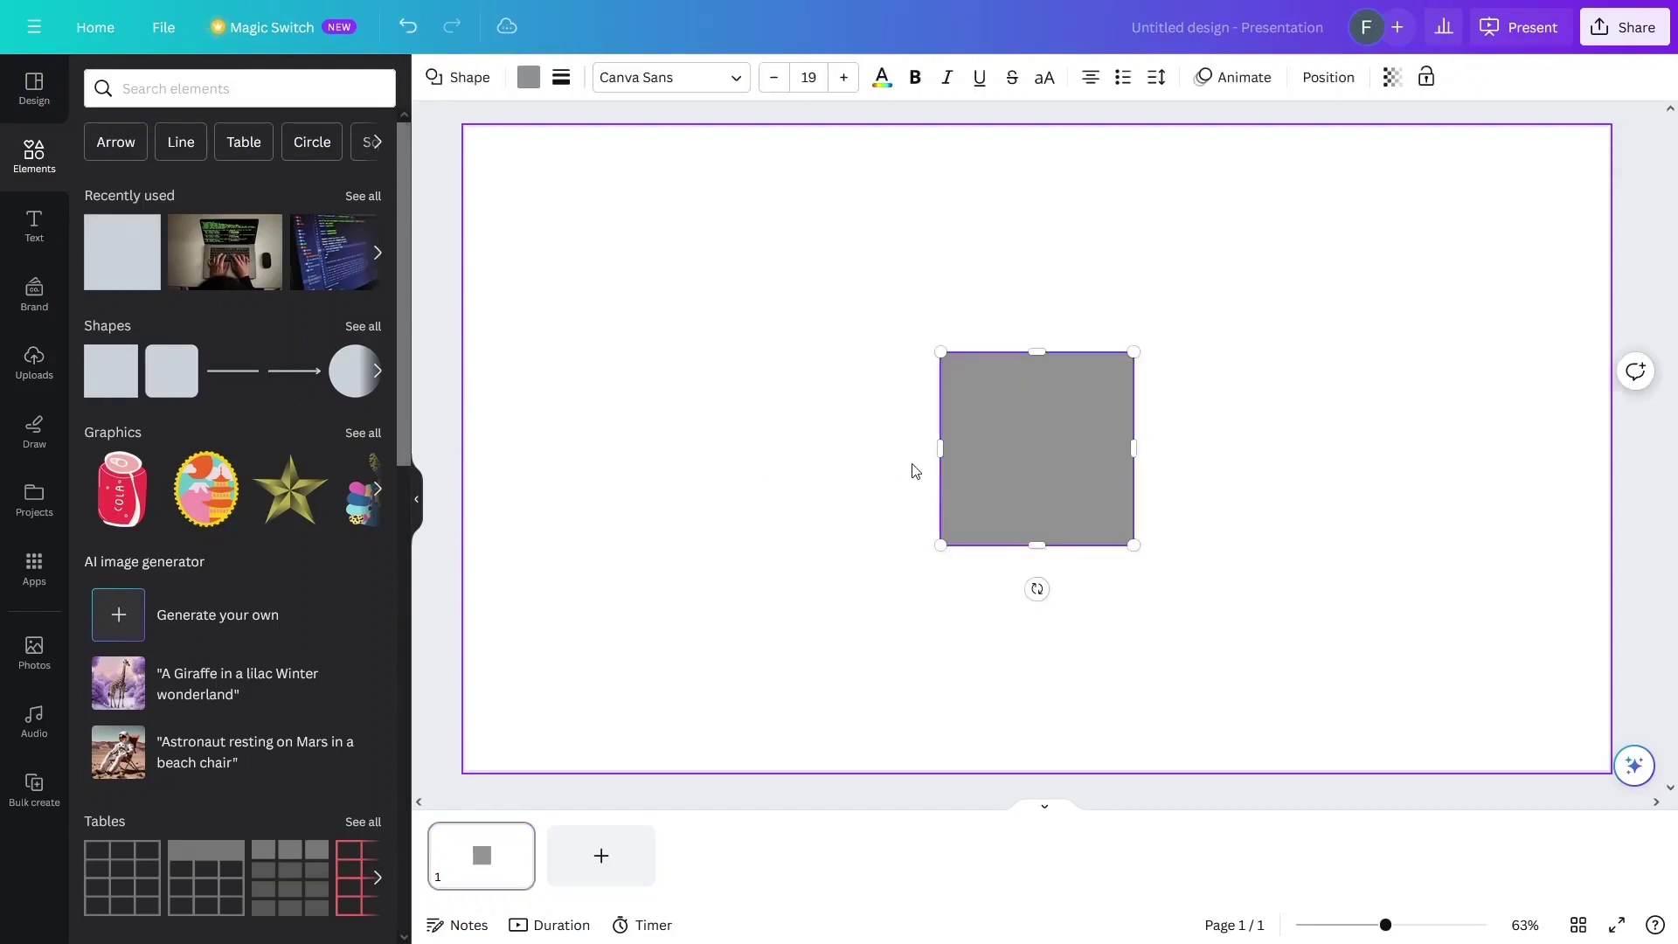
- Reshape the square into a thin header bar spanning the full width along the page's top edge
left_click_drag(1059, 444, 1609, 220)
left_click_drag(1036, 320, 1035, 180)
left_click(585, 338)
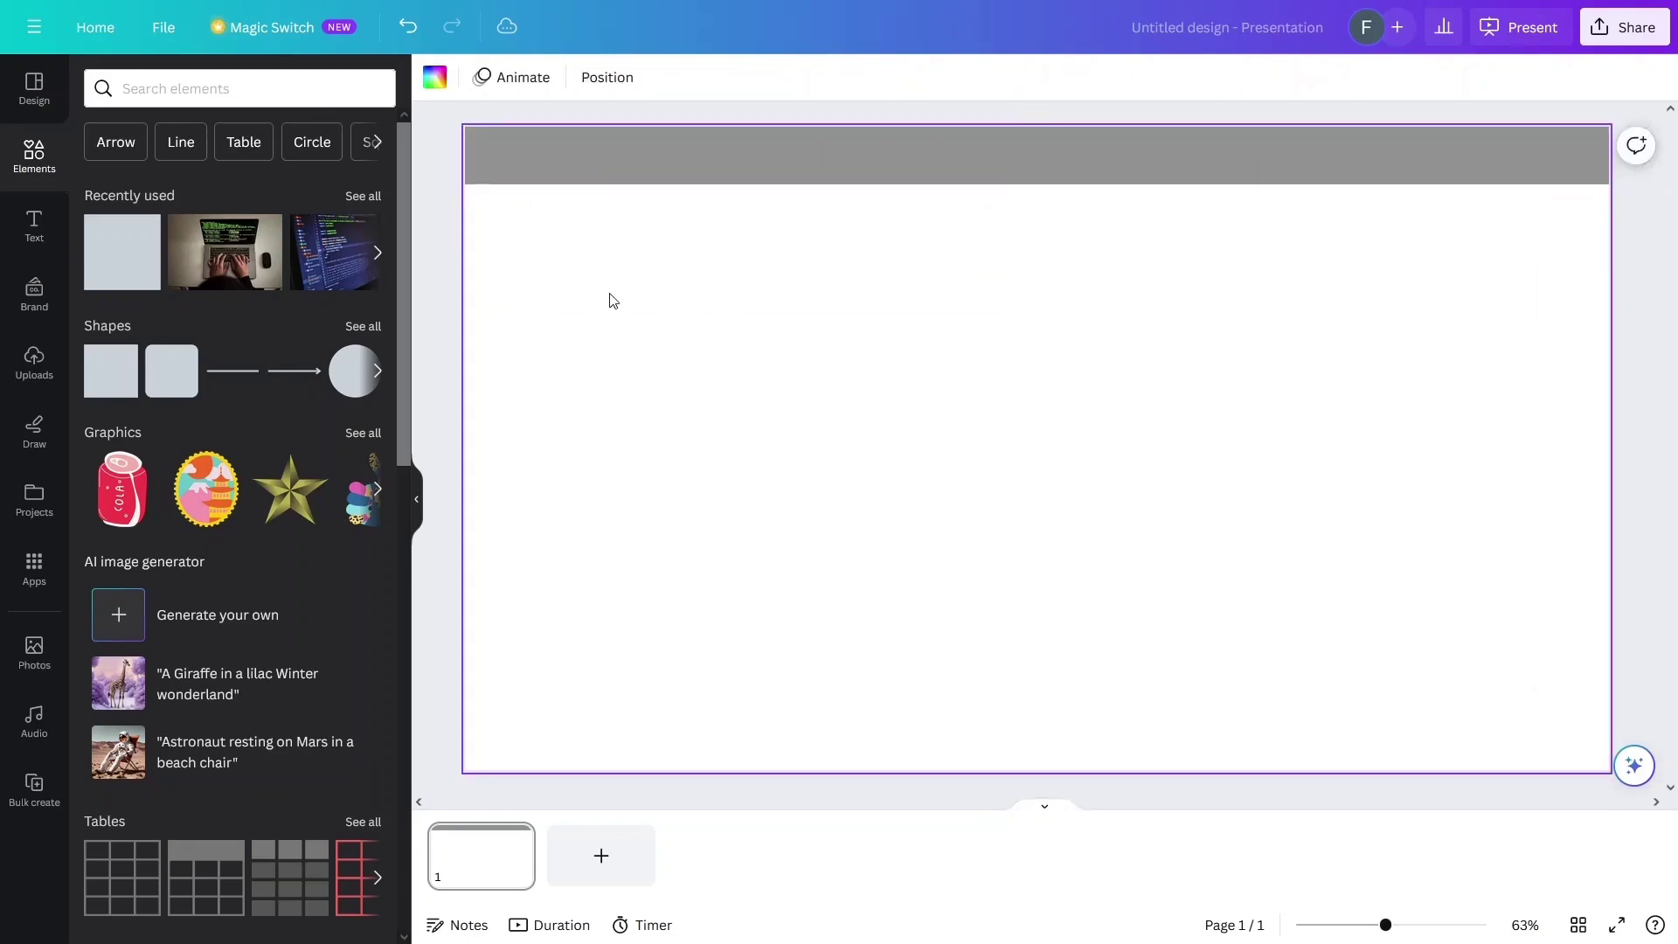
left_click(522, 160)
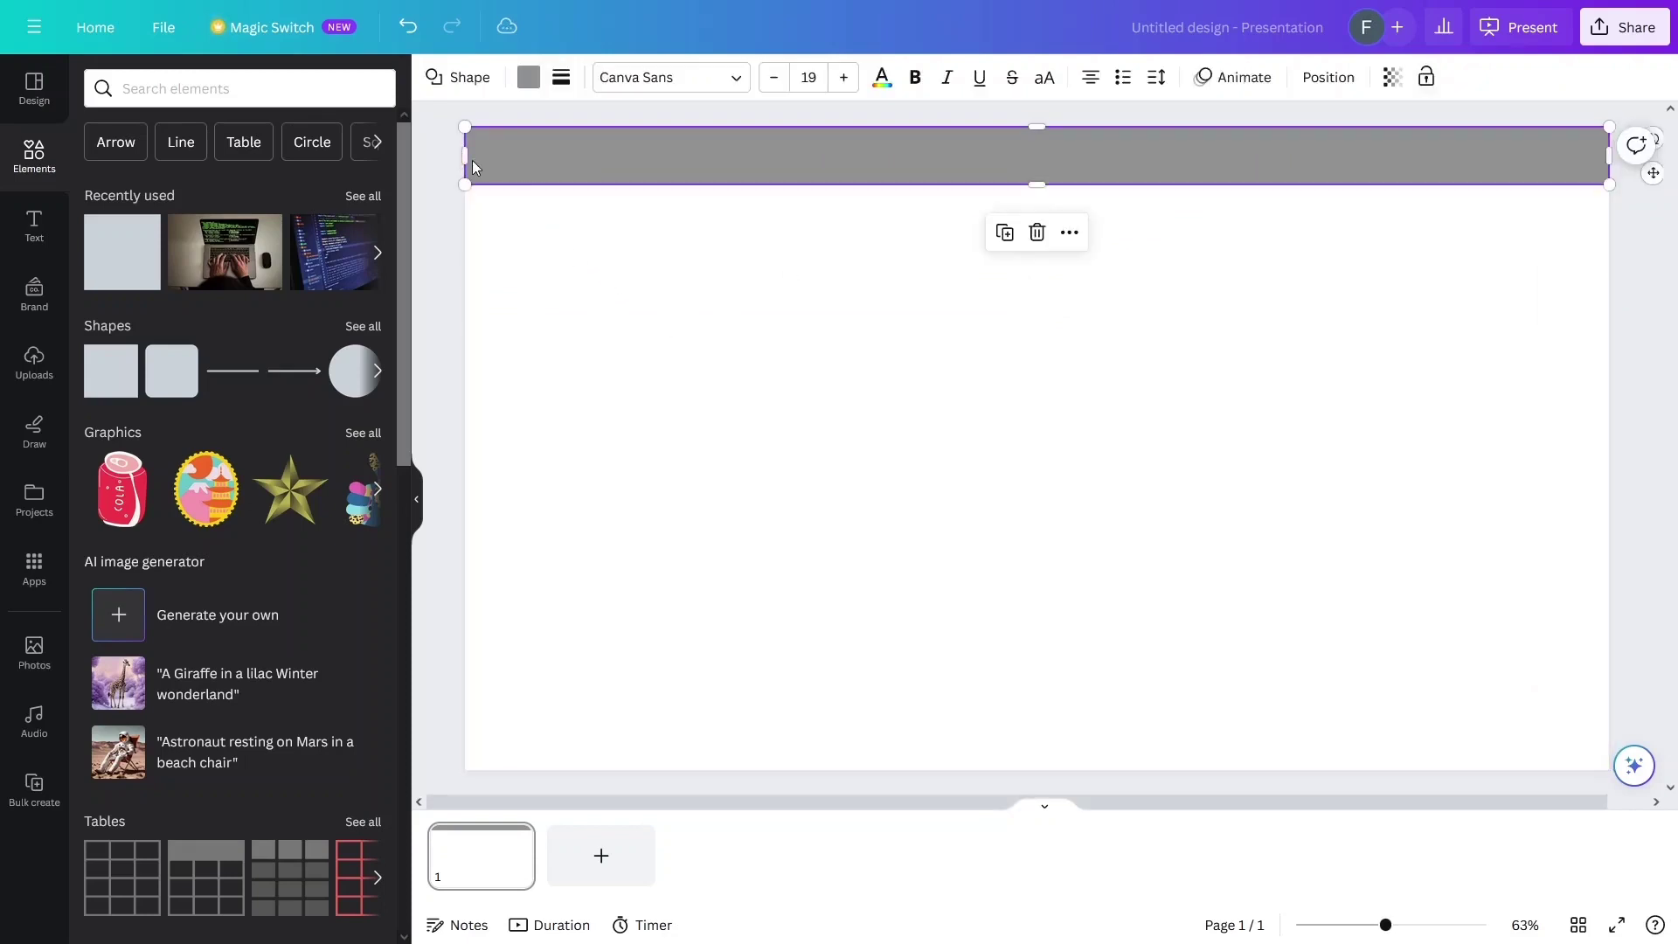
left_click_drag(459, 160, 461, 155)
left_click(849, 535)
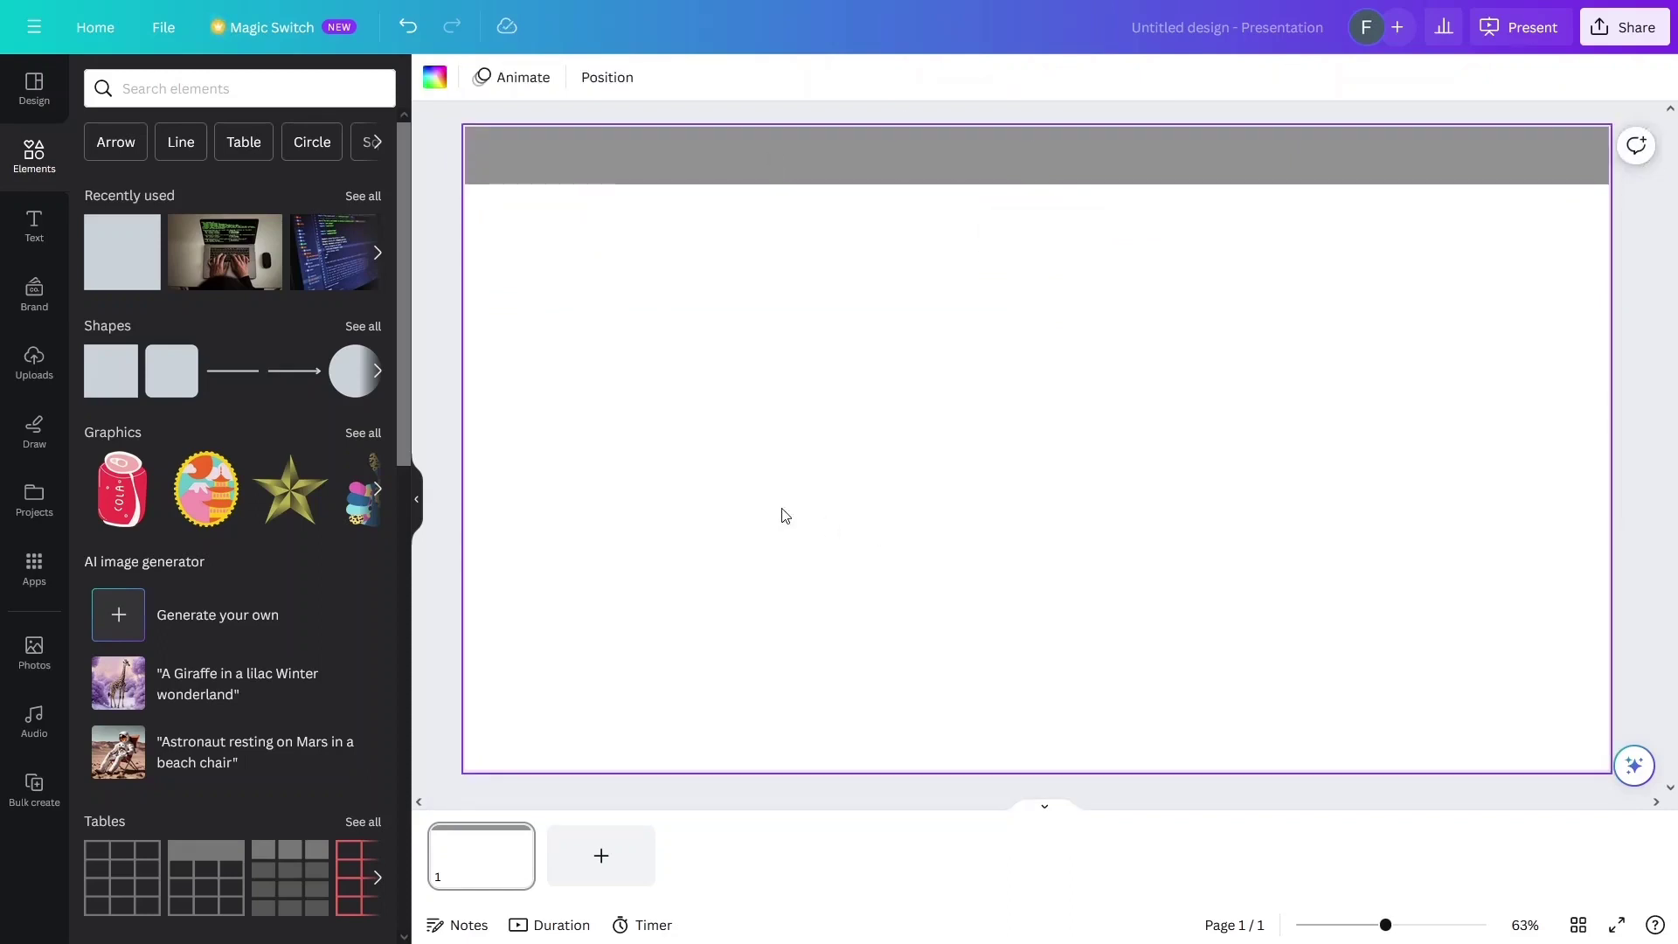
- Fill the header bar with the dark blue solid default colour
left_click(575, 154)
left_click(527, 78)
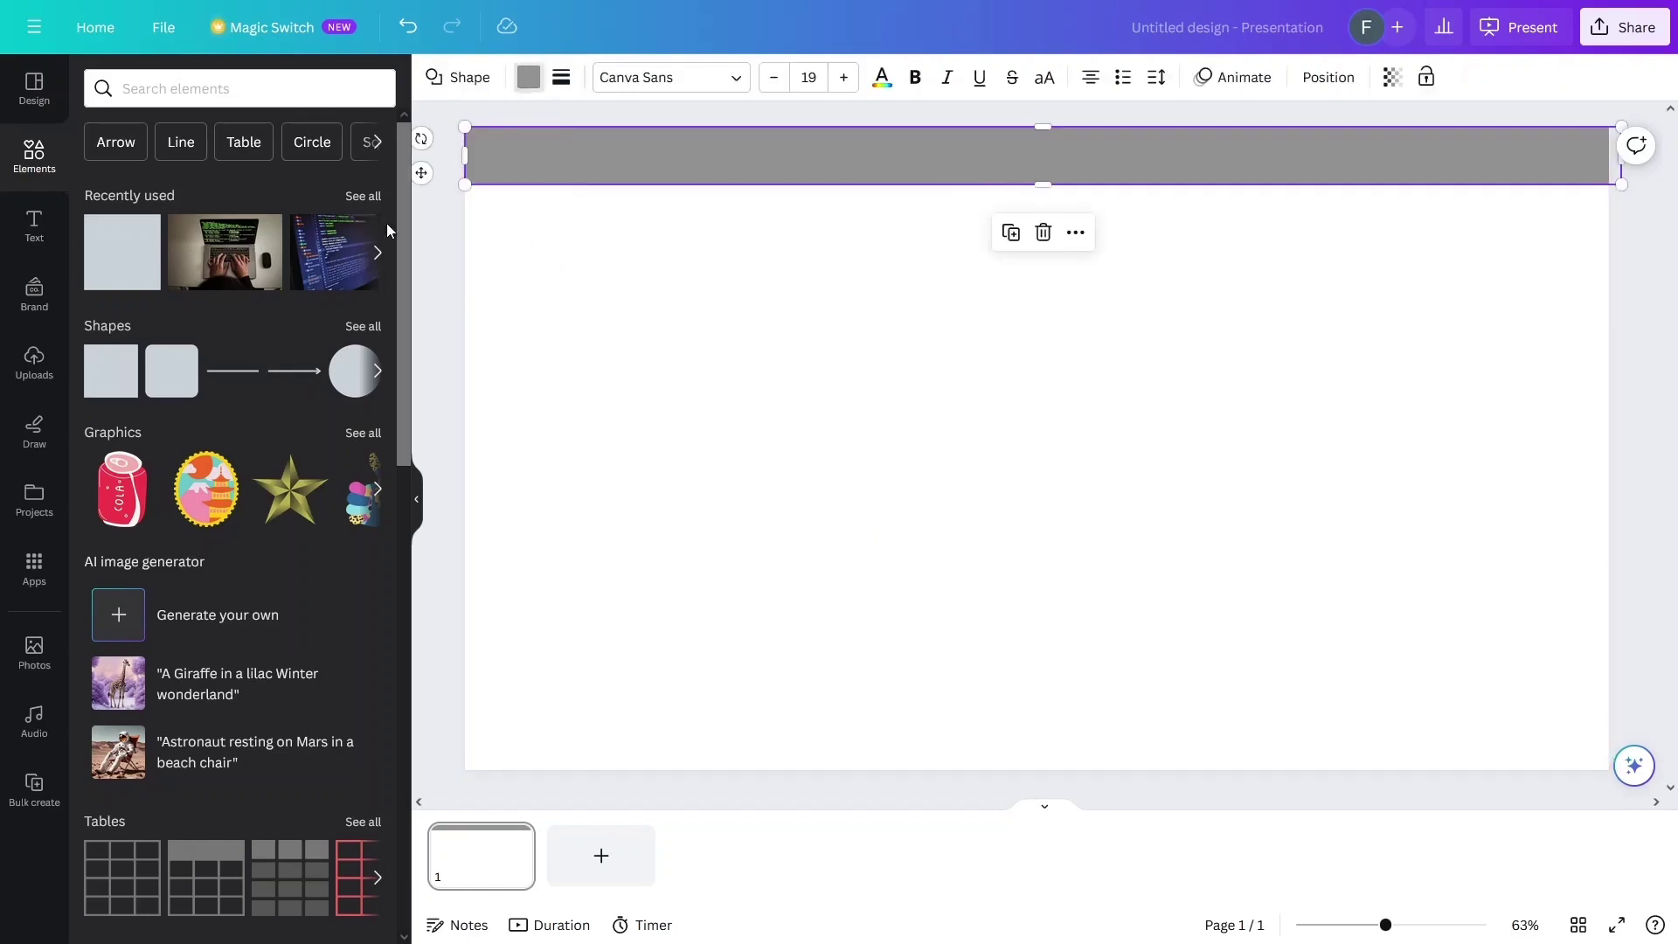
left_click(380, 549)
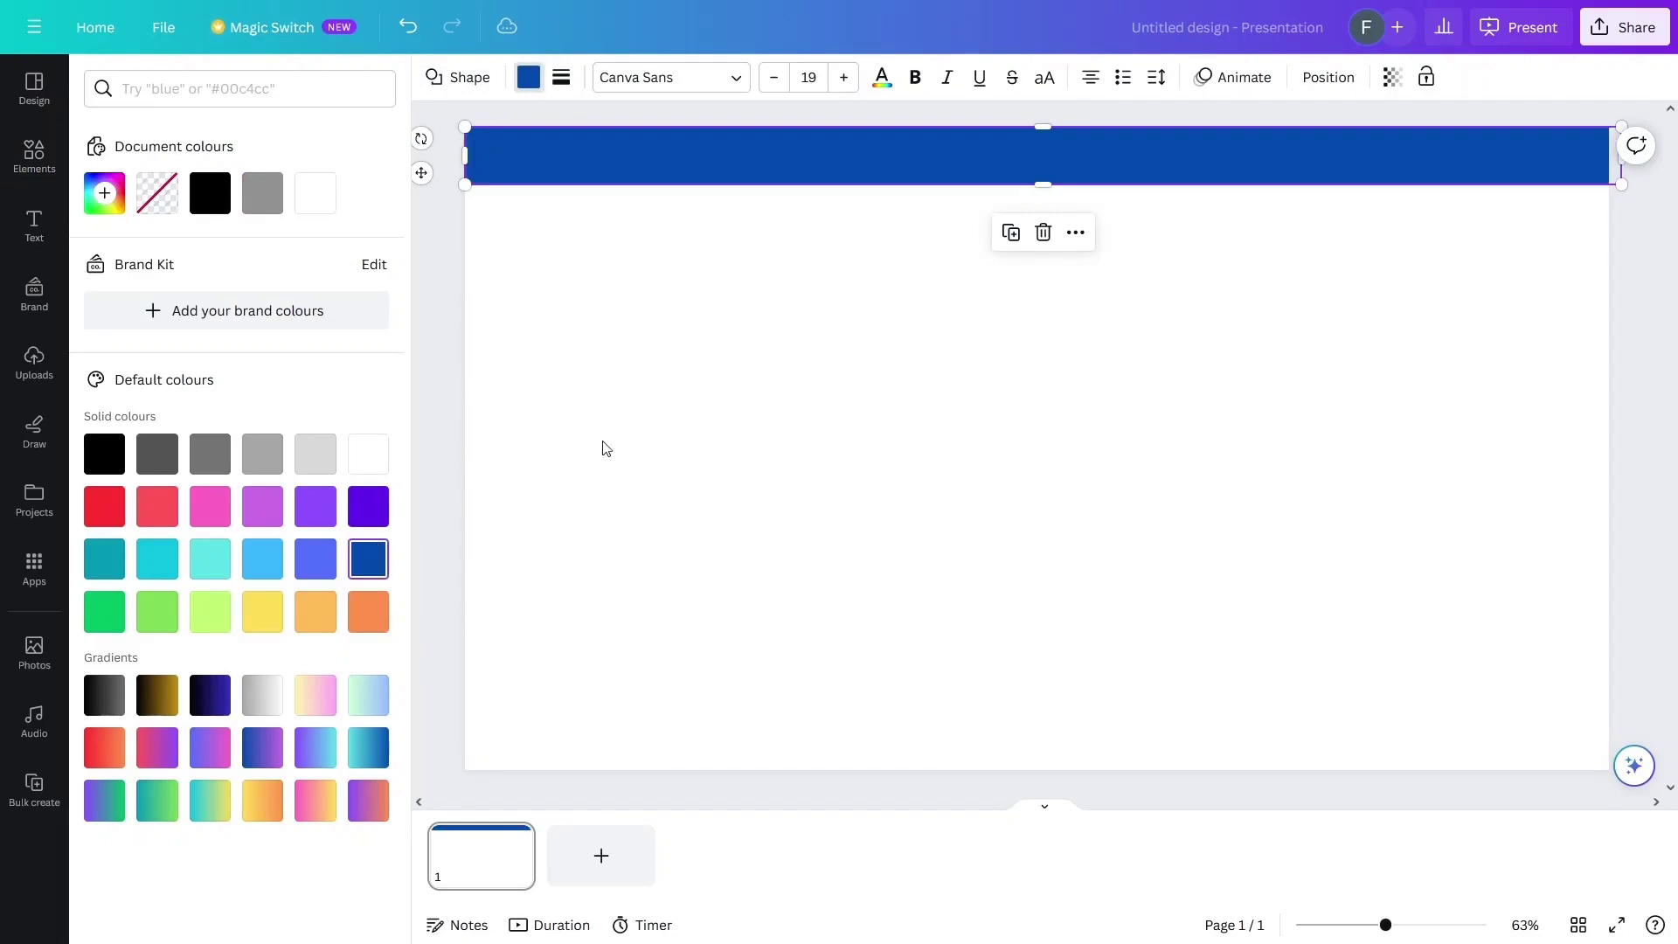
left_click(665, 425)
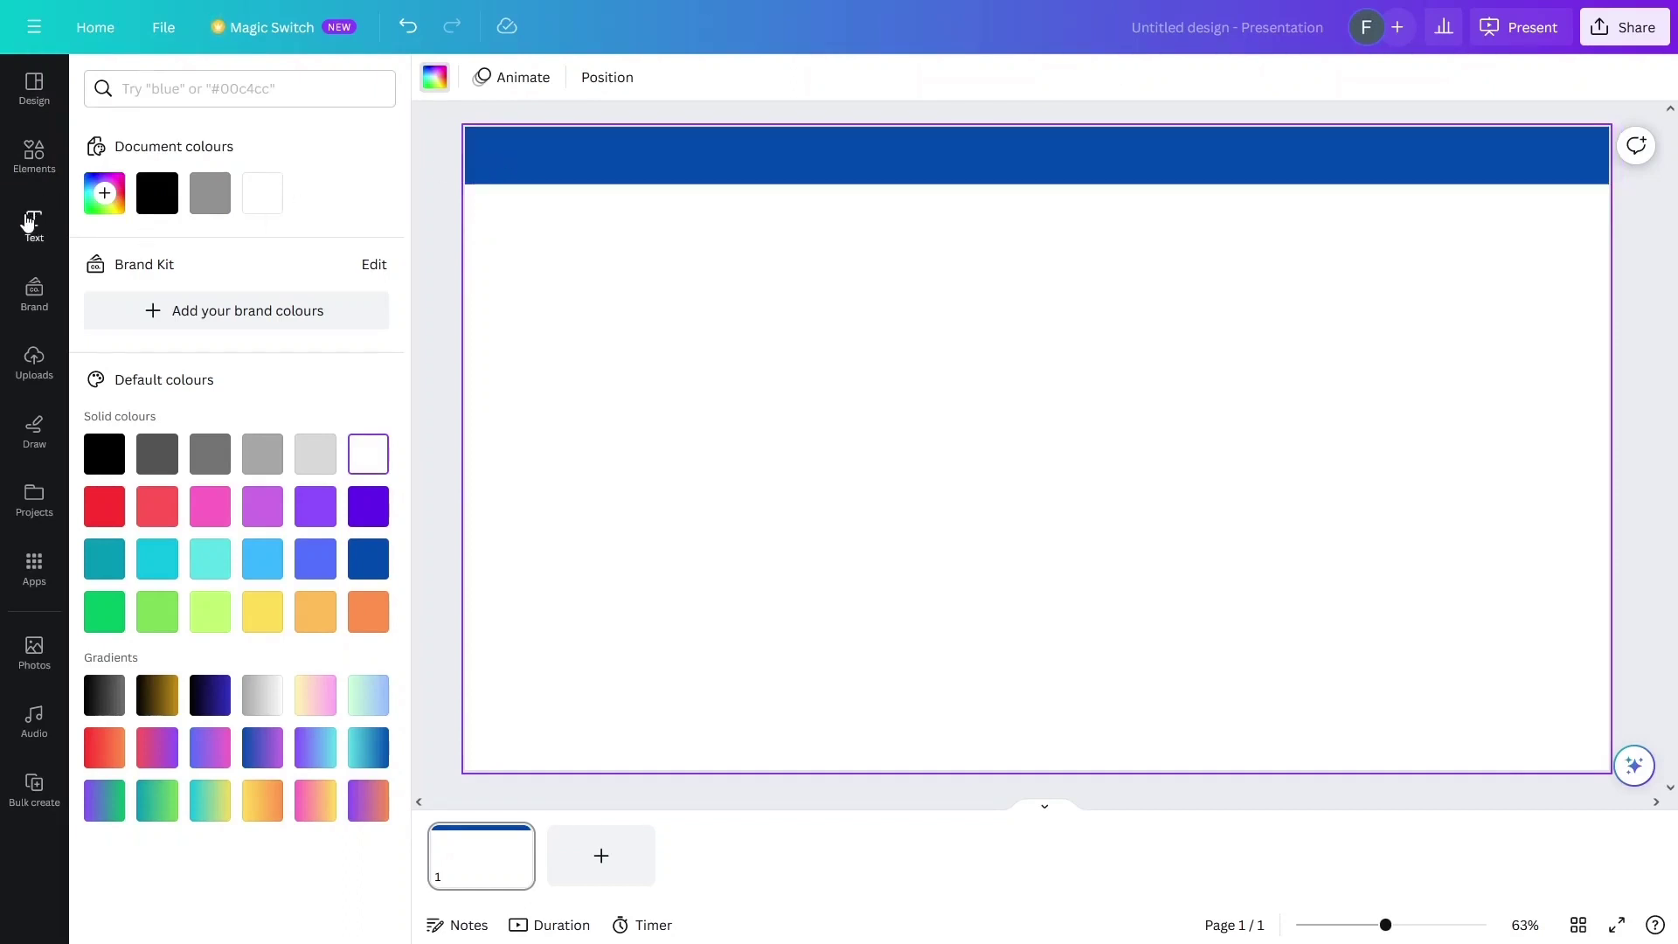
- Add a heading reading "Logo" and set its font size to 30
left_click(34, 225)
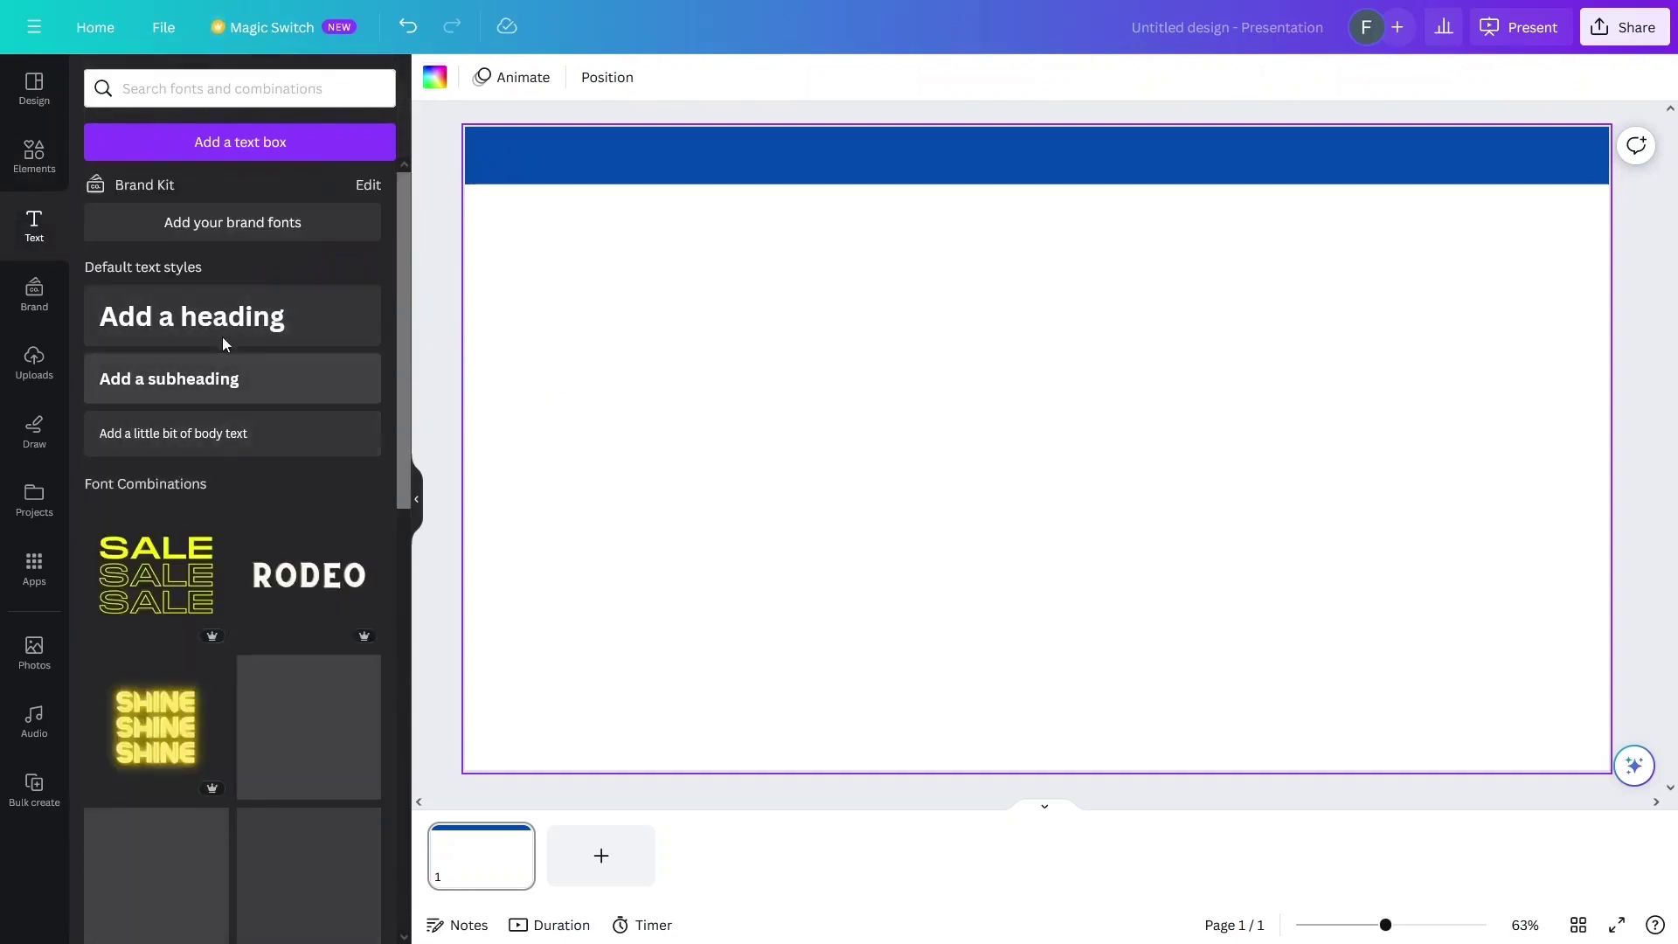
left_click(210, 320)
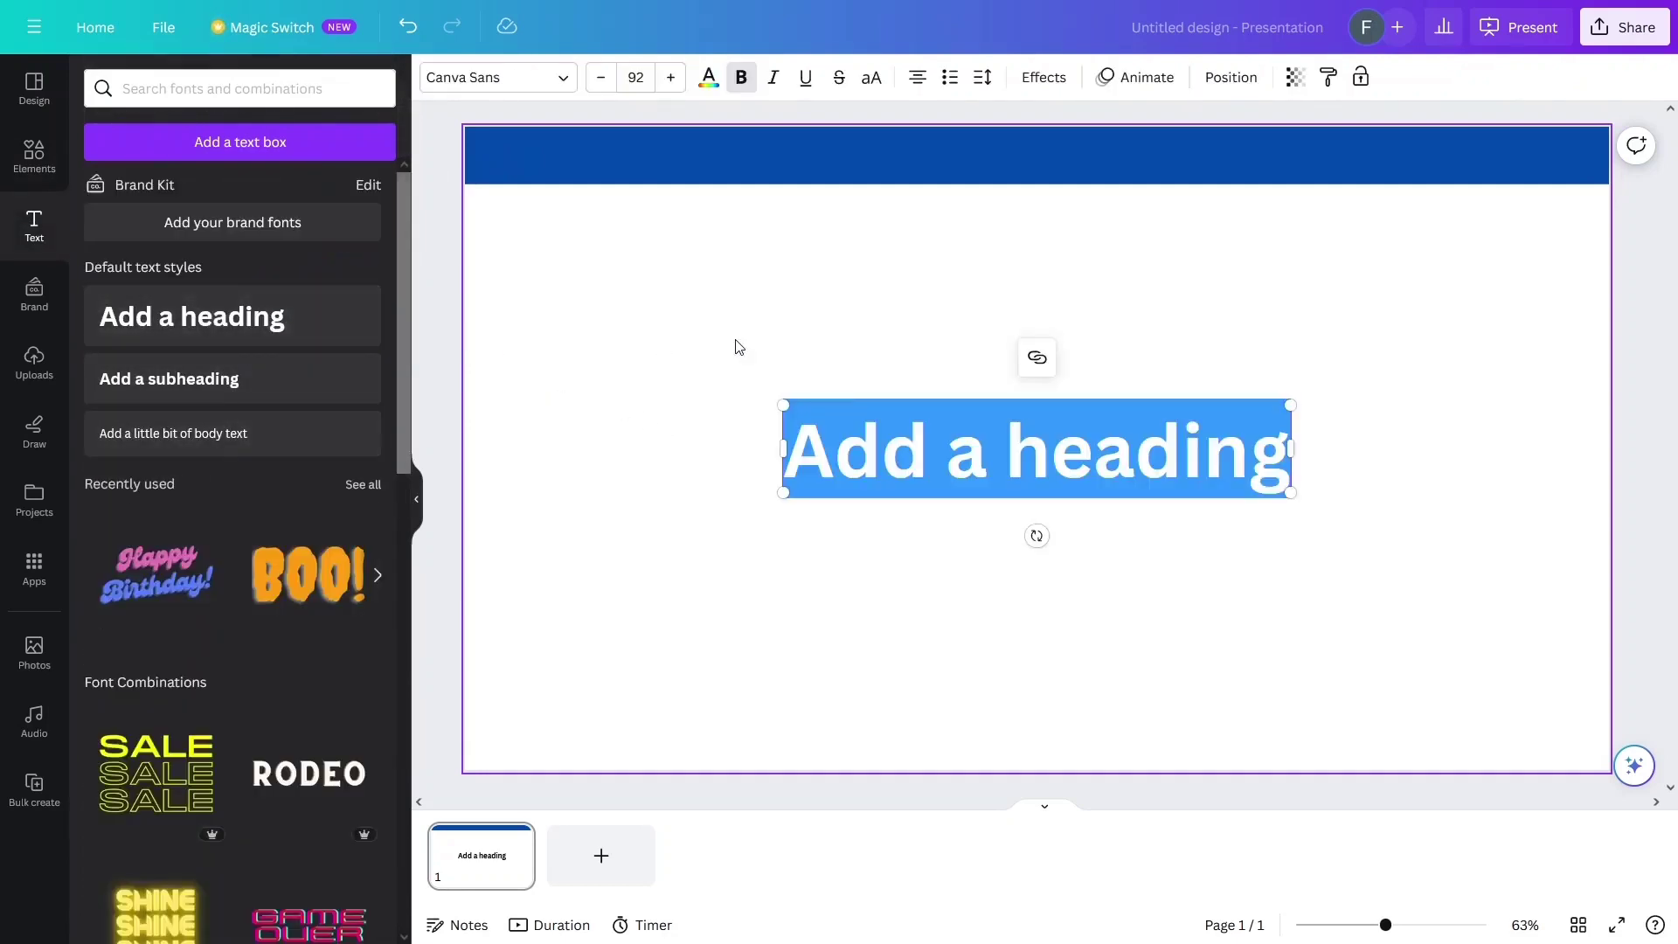
type("Logo")
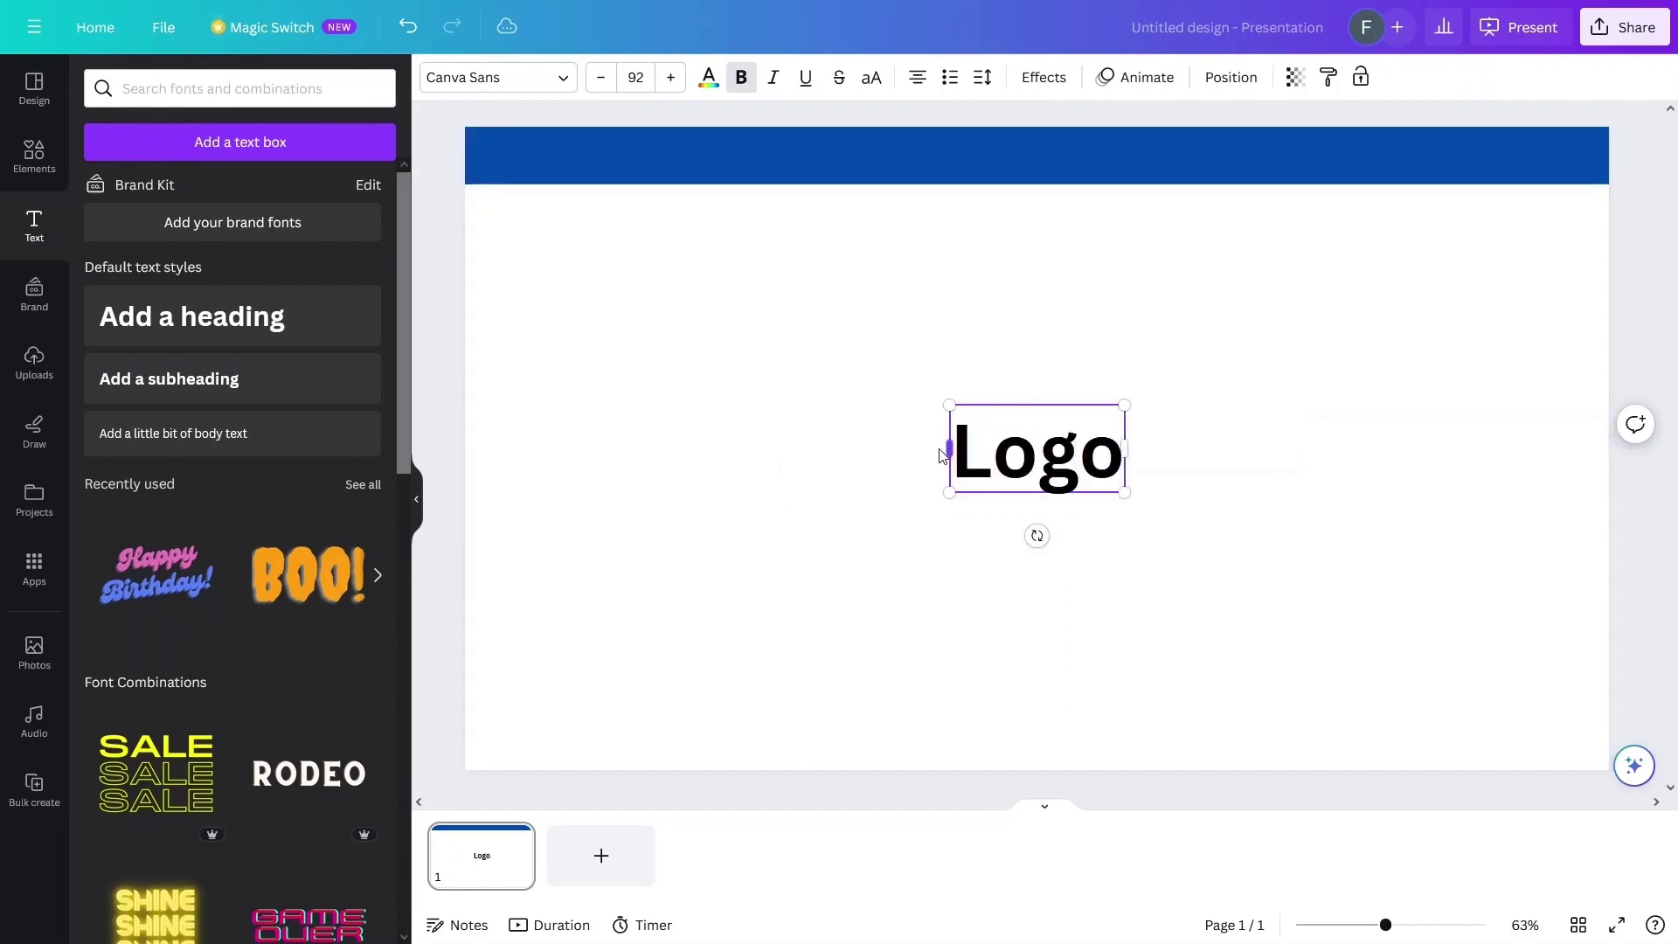
left_click(623, 83)
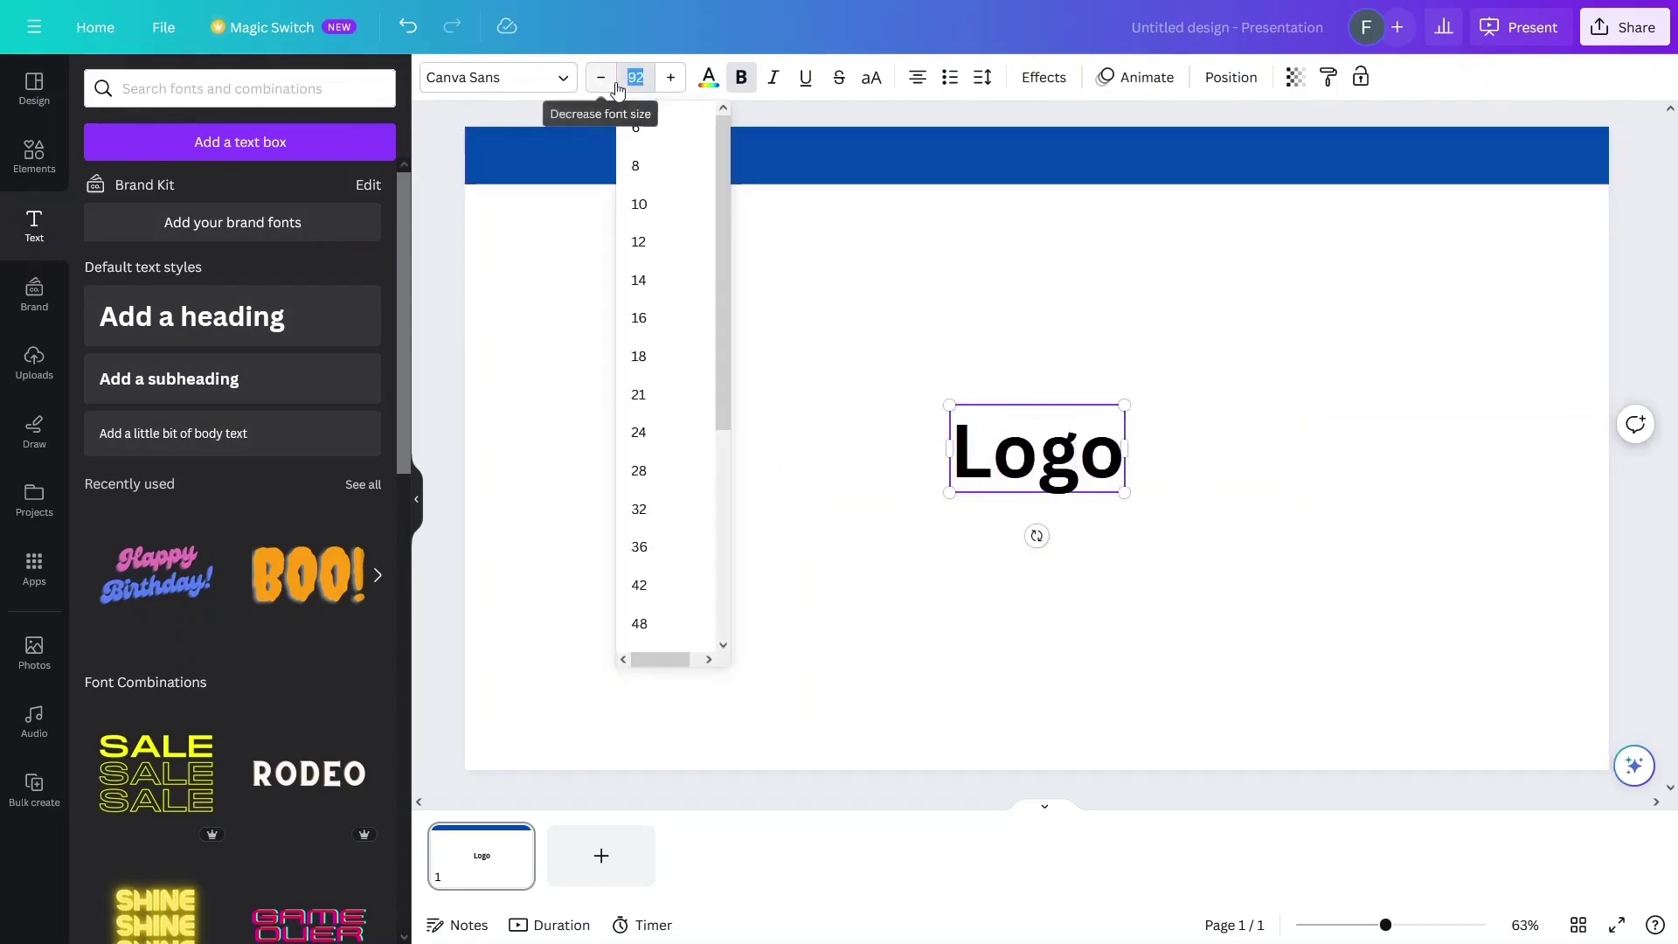
type("30")
key("Return")
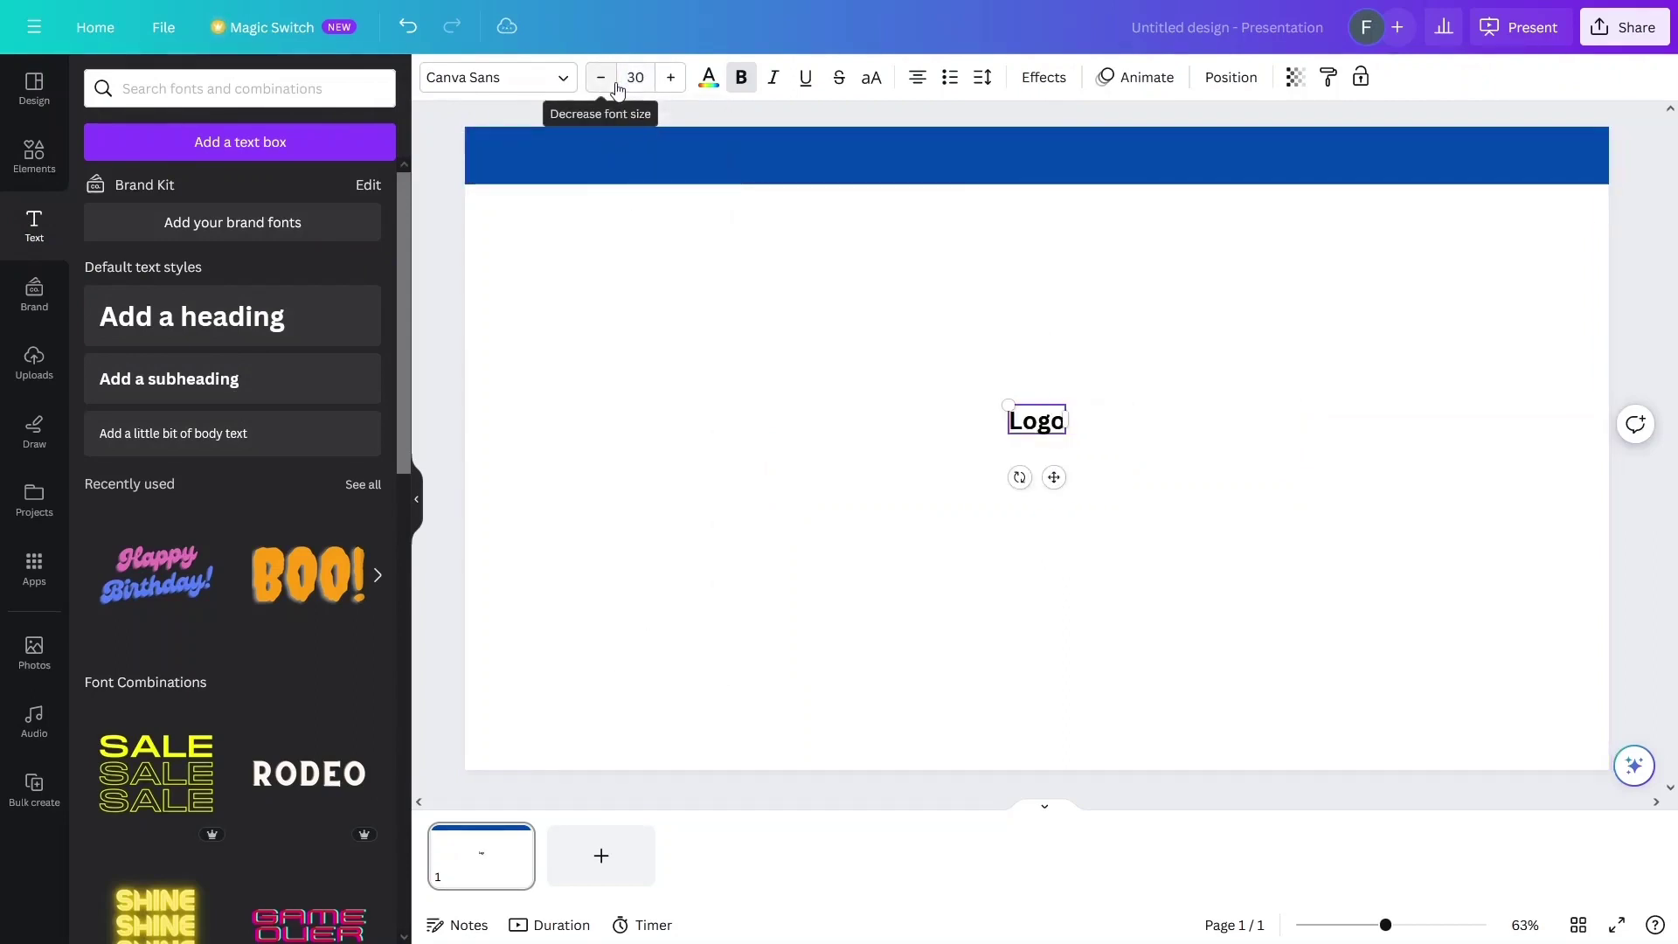
left_click(772, 360)
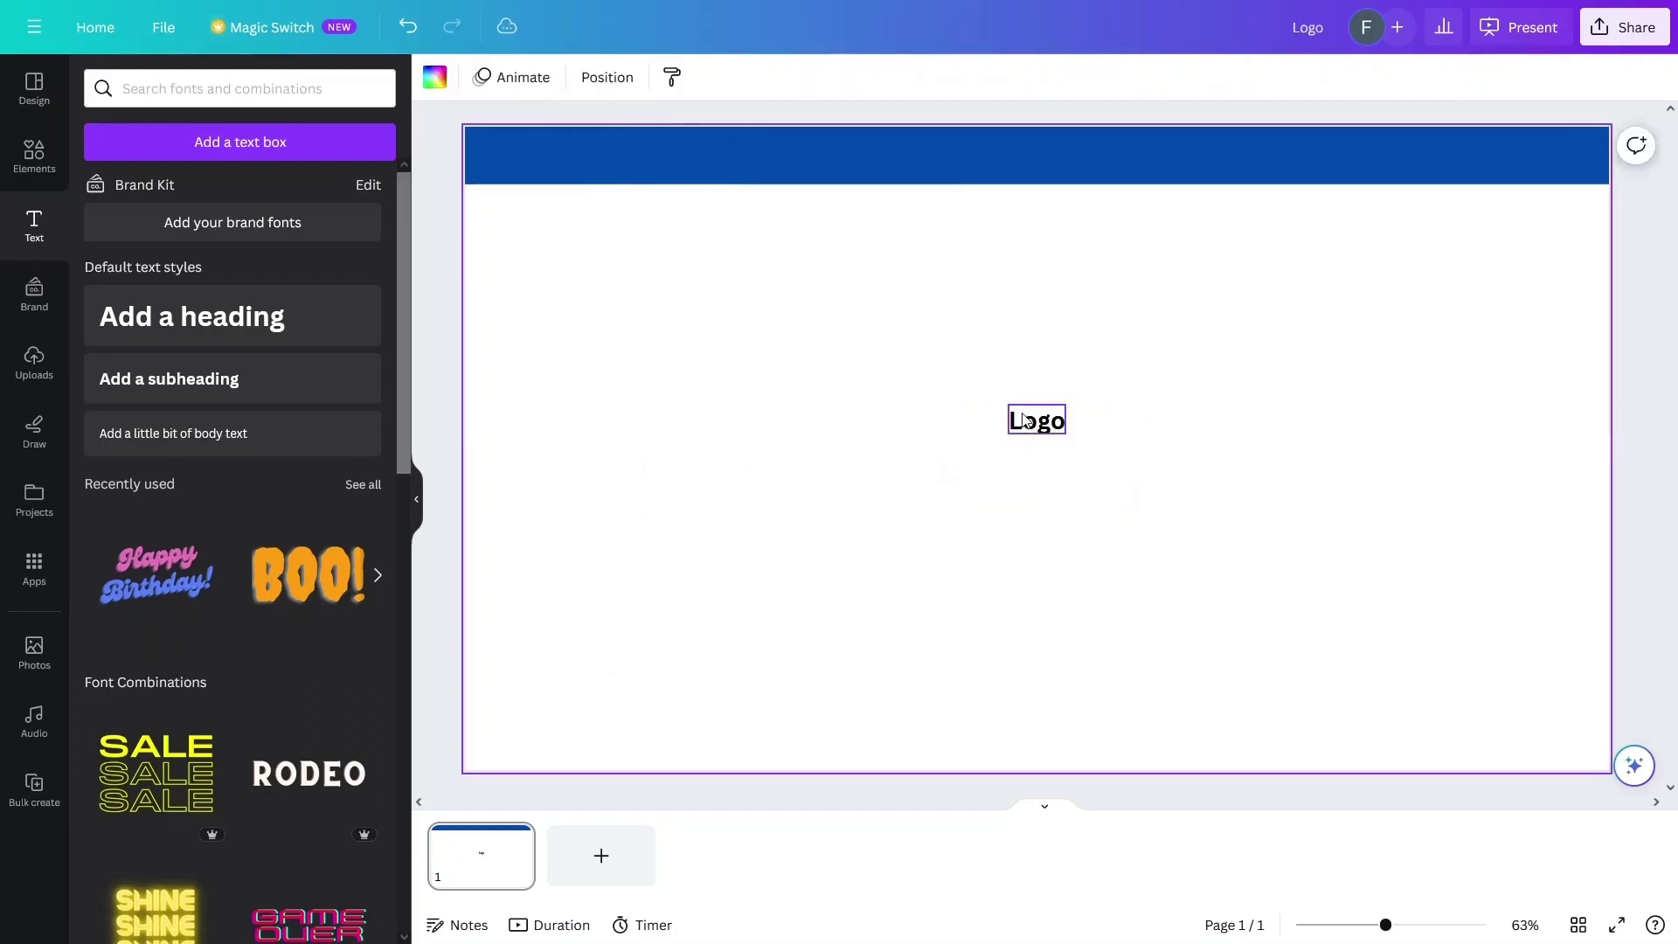
- Place the "Logo" text at the left end of the blue header bar and colour it white
left_click_drag(1036, 420, 524, 157)
left_click(709, 77)
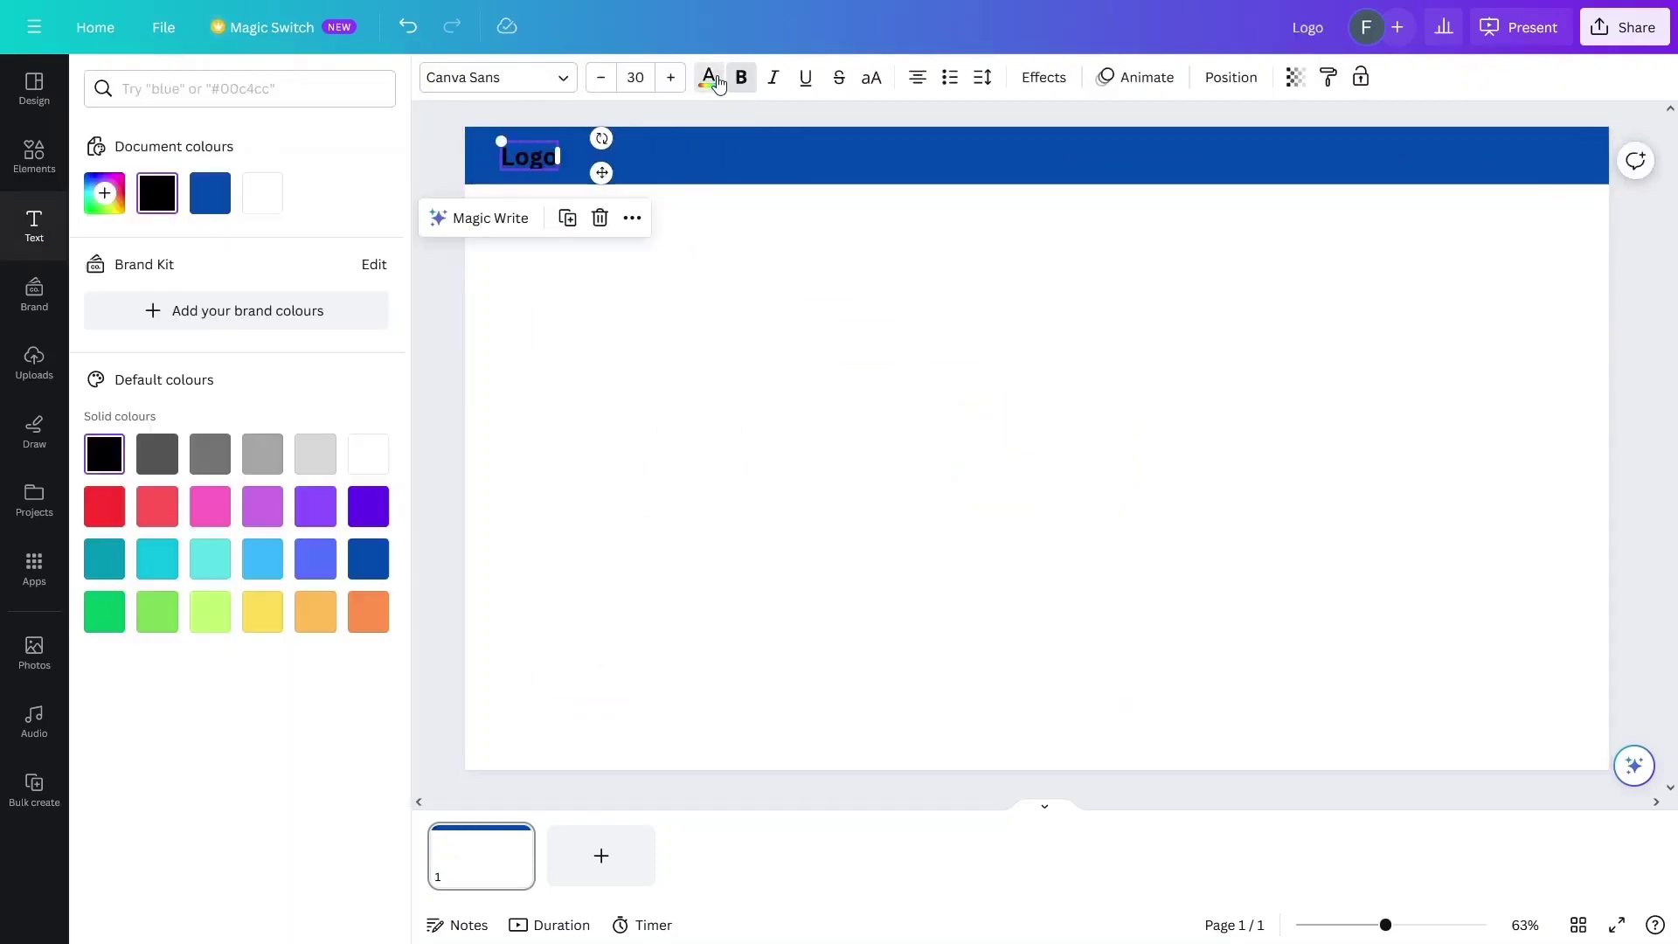
left_click(262, 192)
left_click(487, 327)
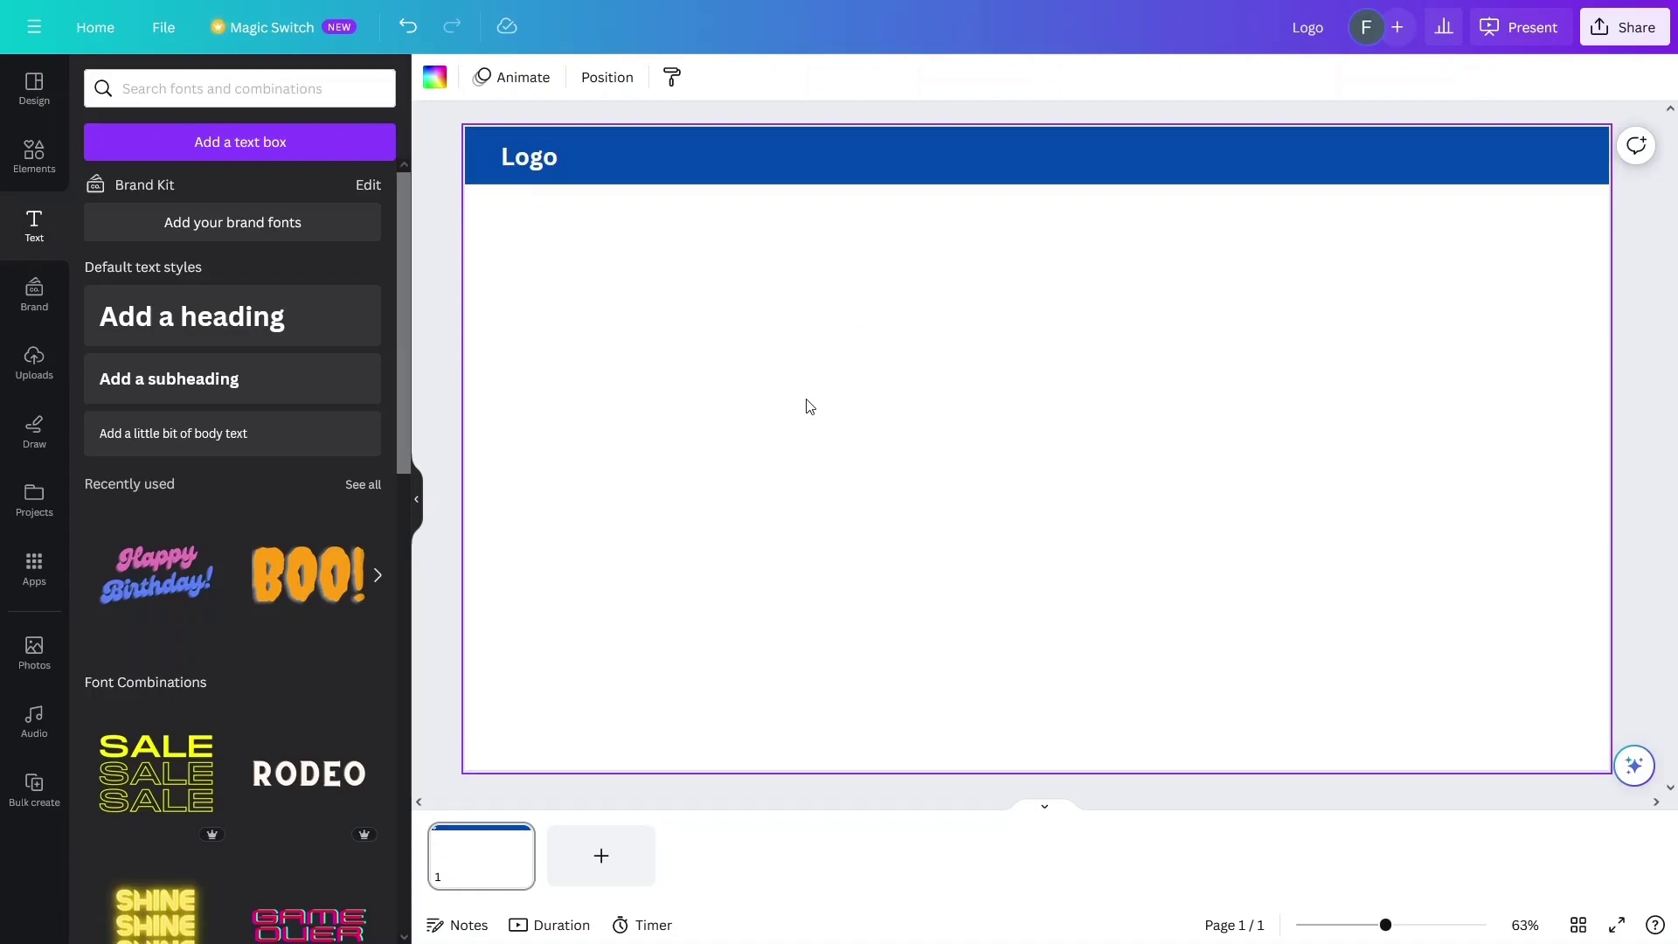
- Add a subheading reading "Portfolio" and set its font size to 20
left_click(166, 382)
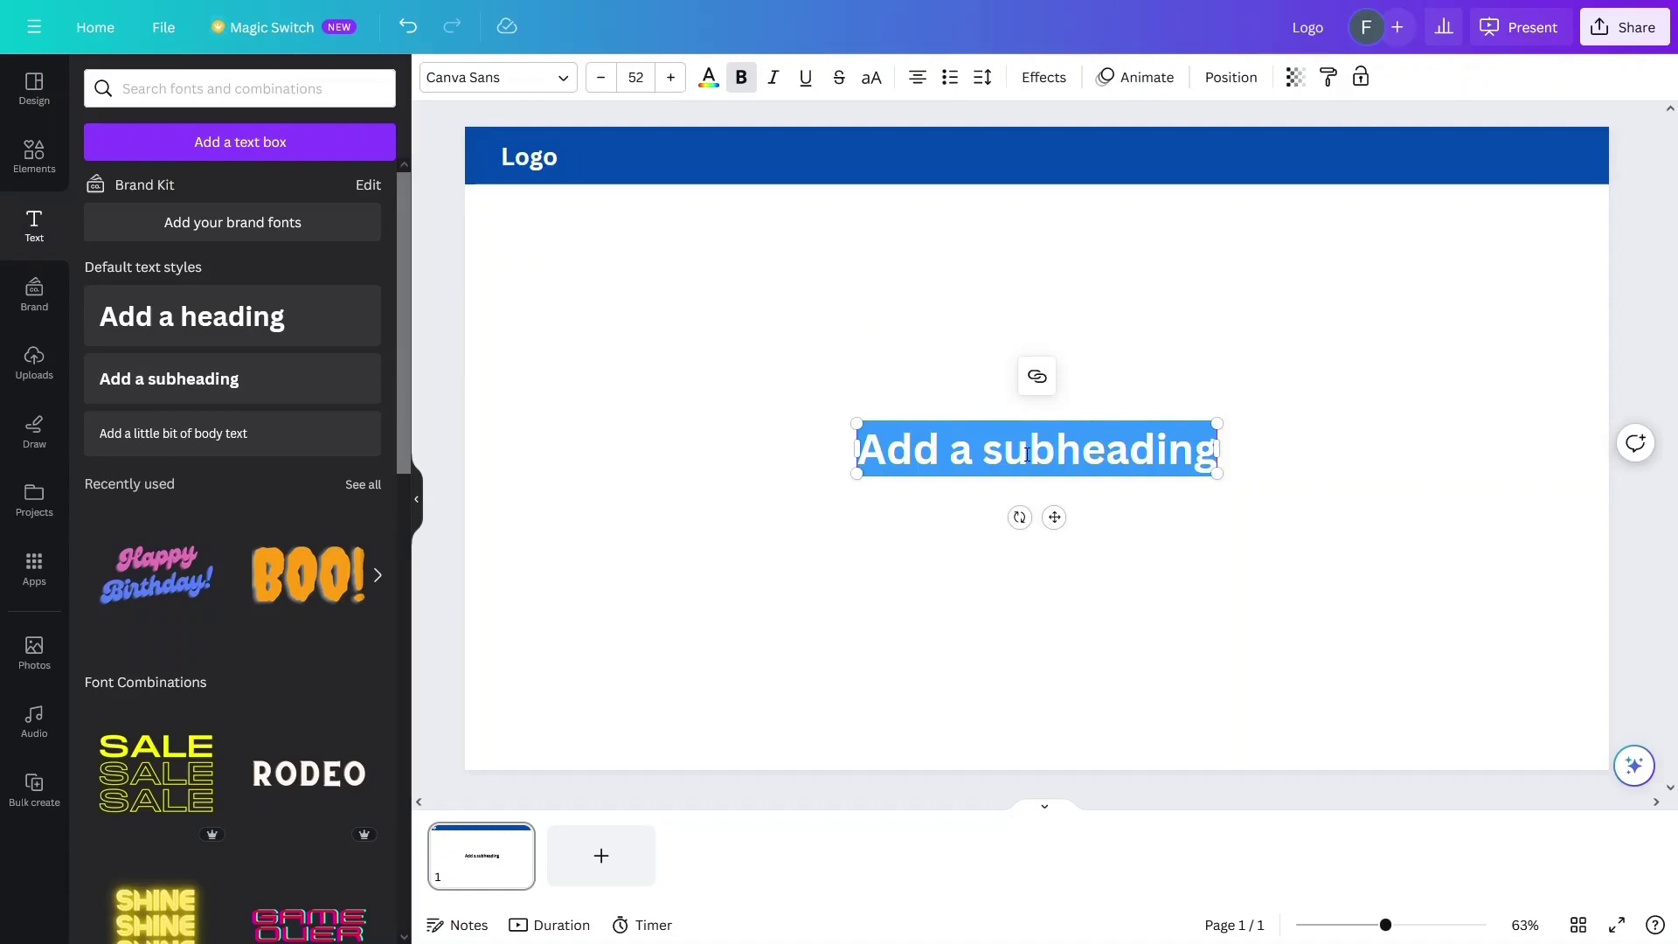
type("Portfolio")
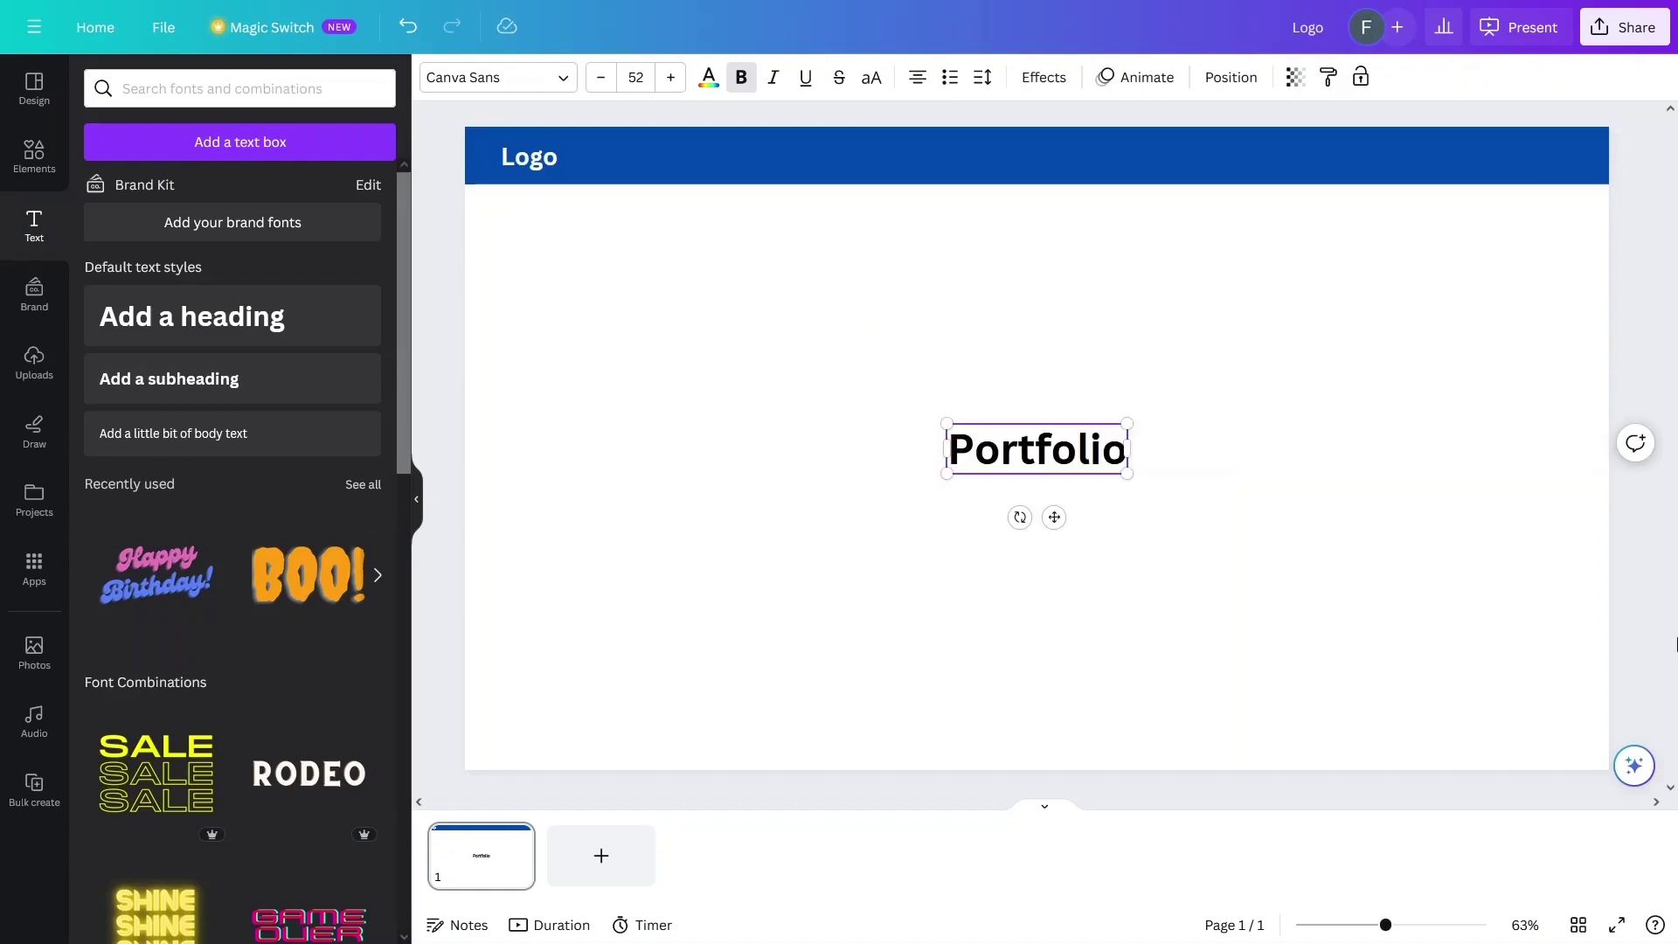
left_click(650, 84)
type("20")
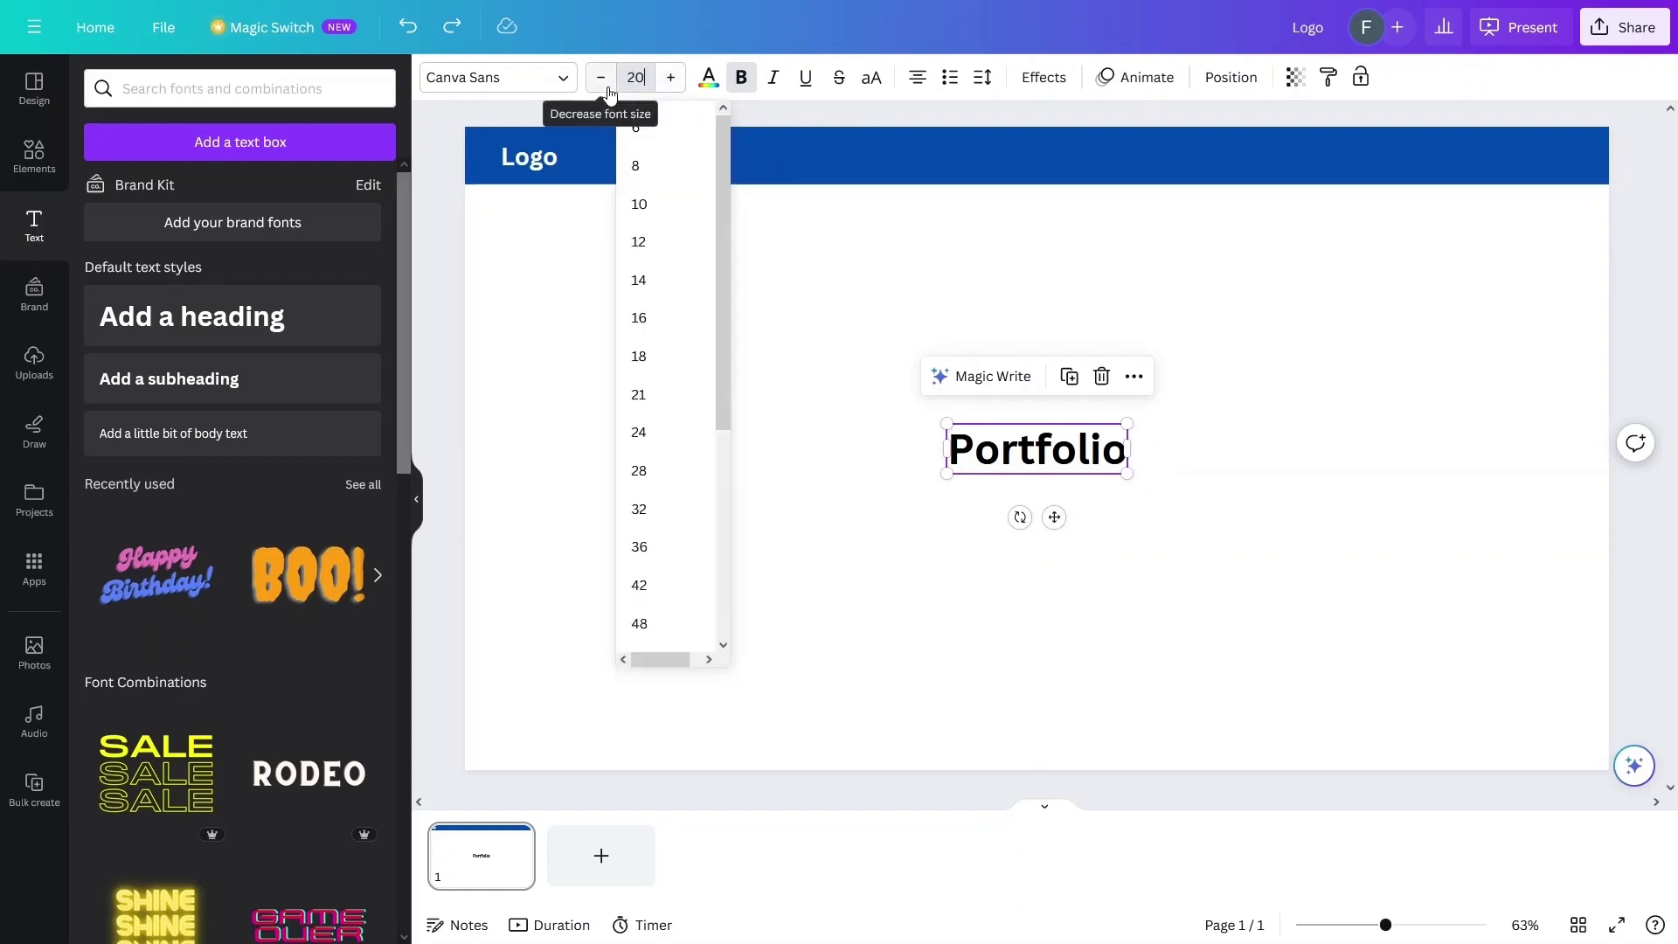
key("Return")
left_click(996, 434)
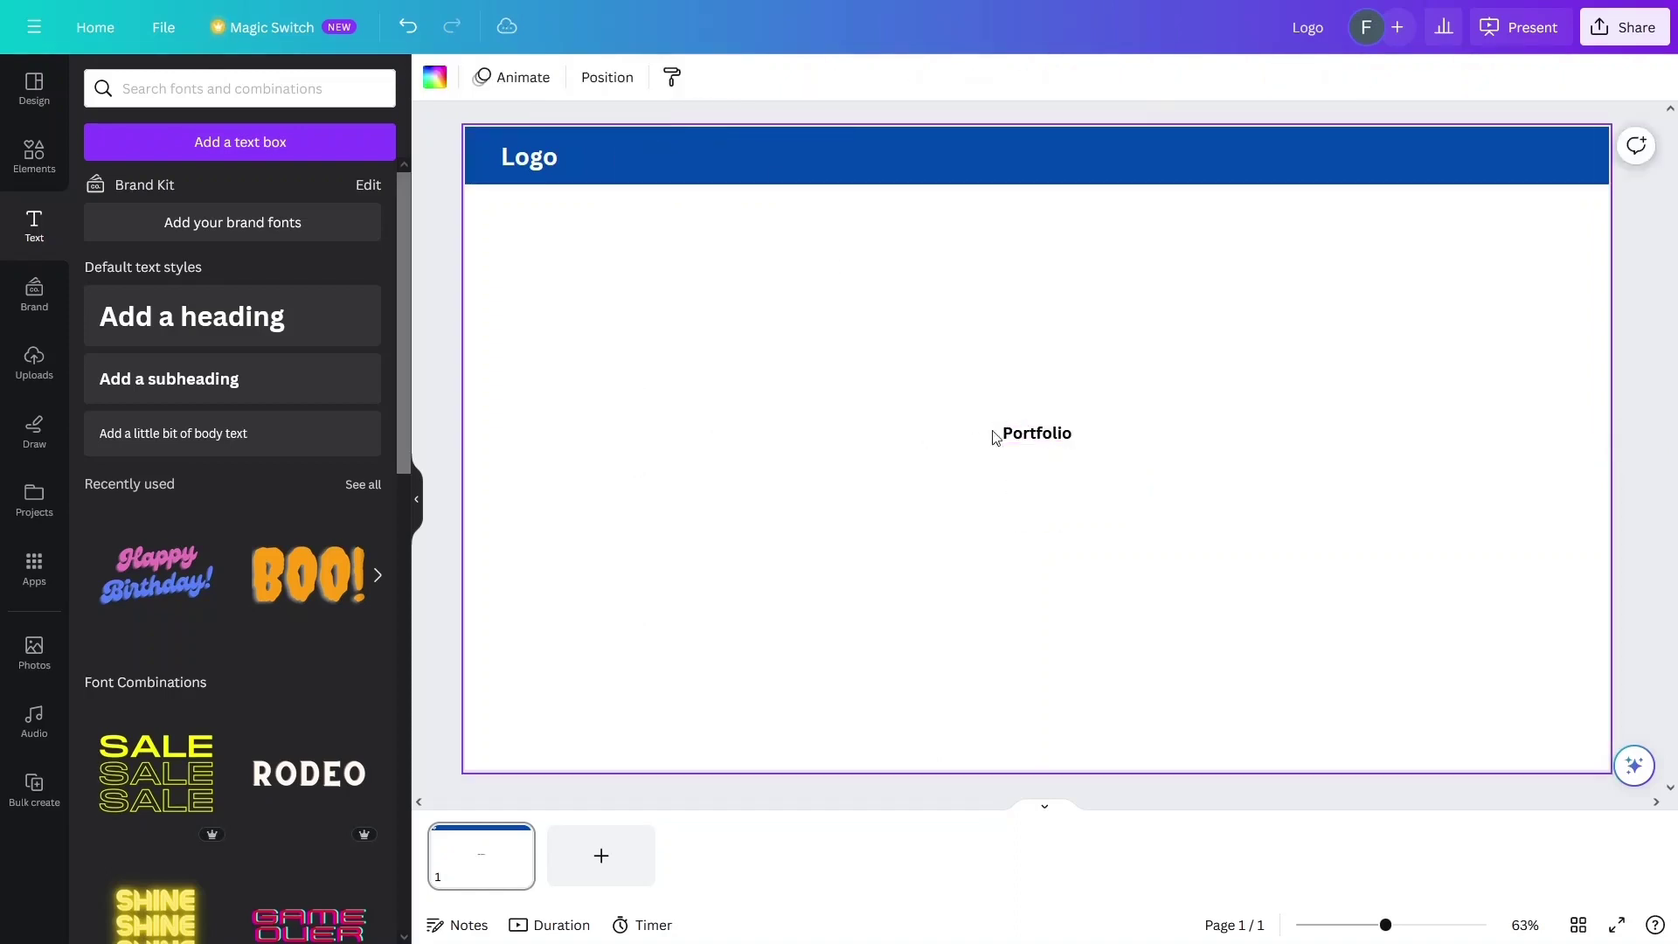
- Duplicate the "Portfolio" text twice and place the two copies side by side below the original
left_click(1019, 437)
key("ctrl+d")
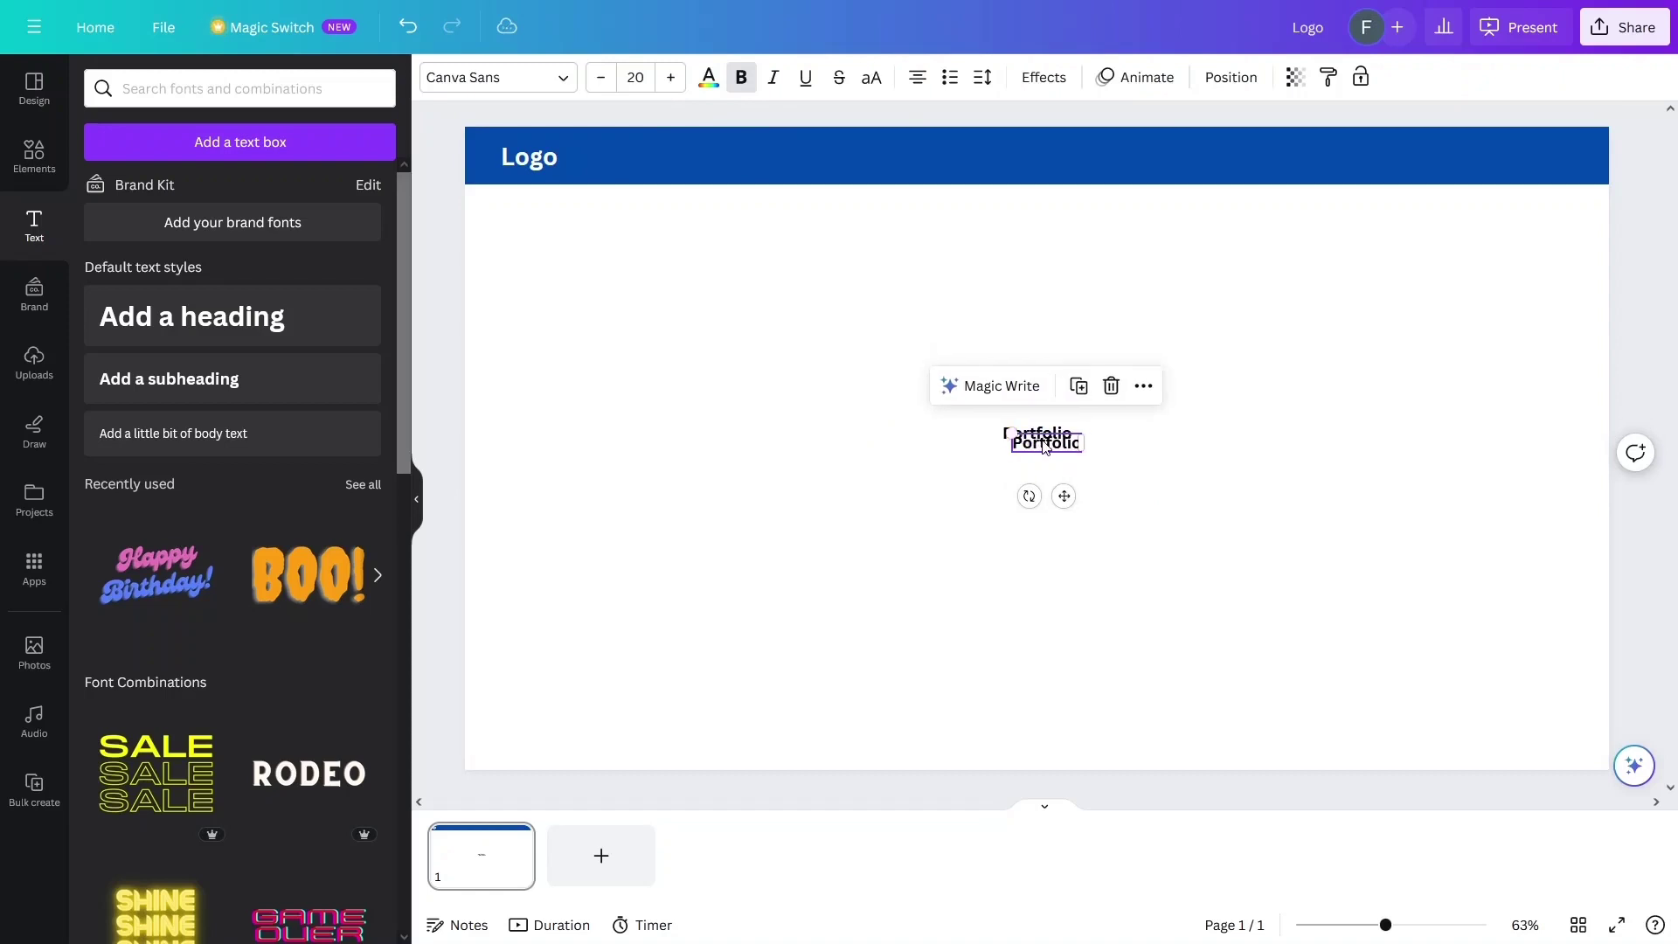
left_click_drag(1053, 453, 1037, 489)
- Retype the left "Portfolio" copy as "About US" and the right copy as "Contact Us"
double_click(943, 487)
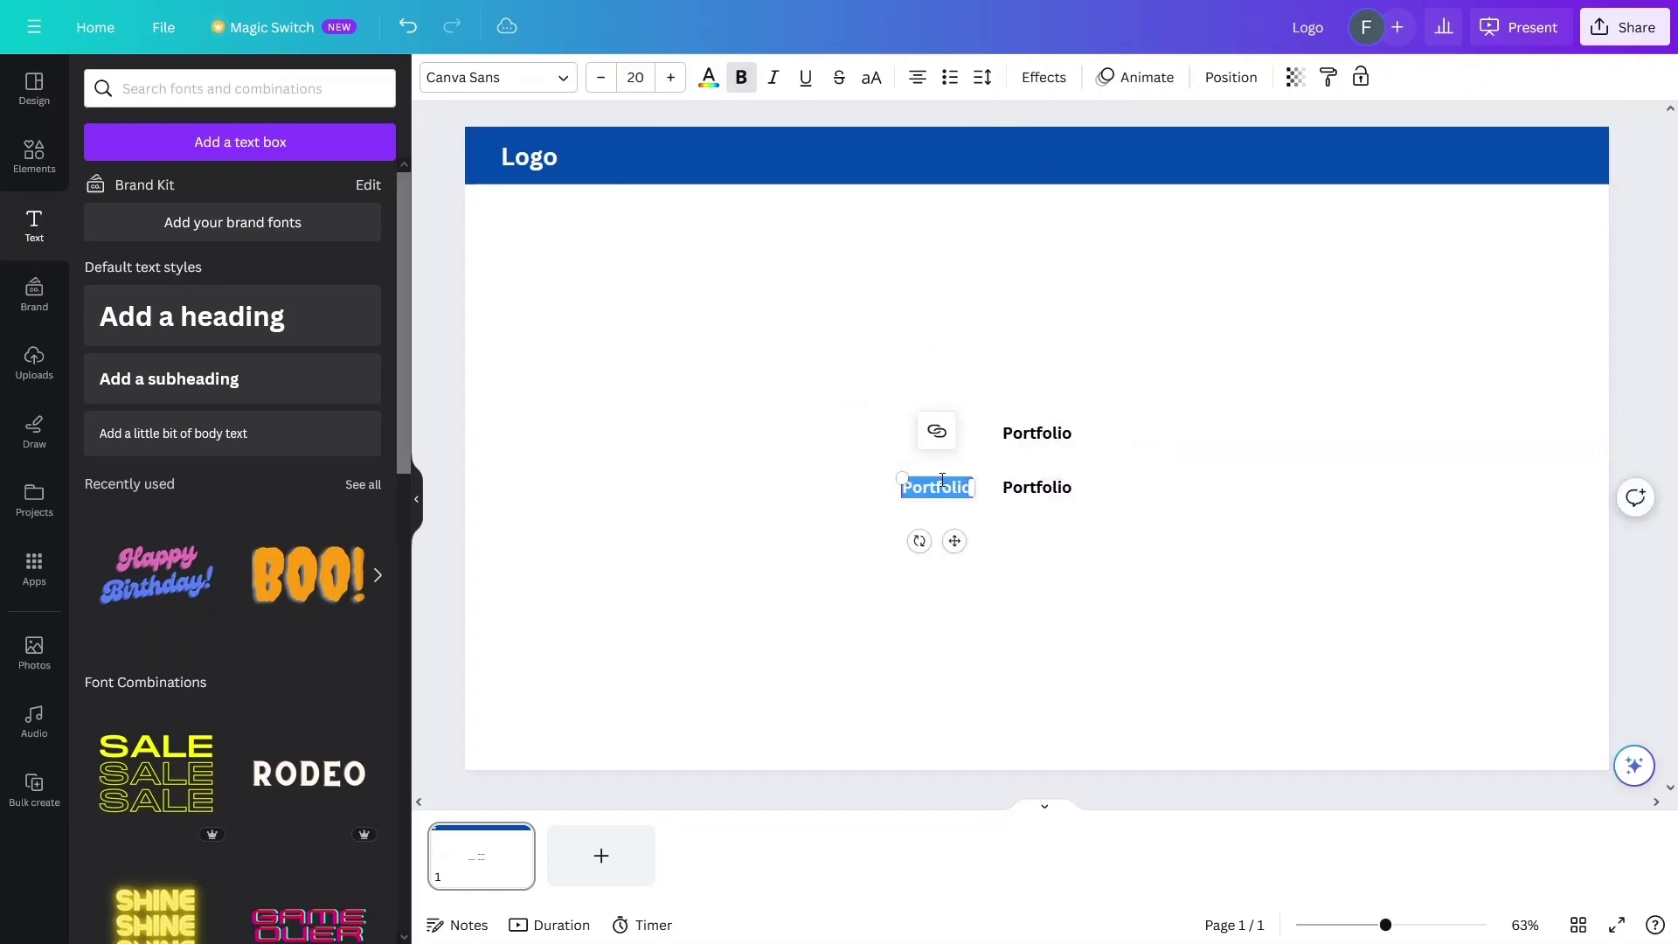
type("About US")
left_click(1131, 525)
double_click(1067, 498)
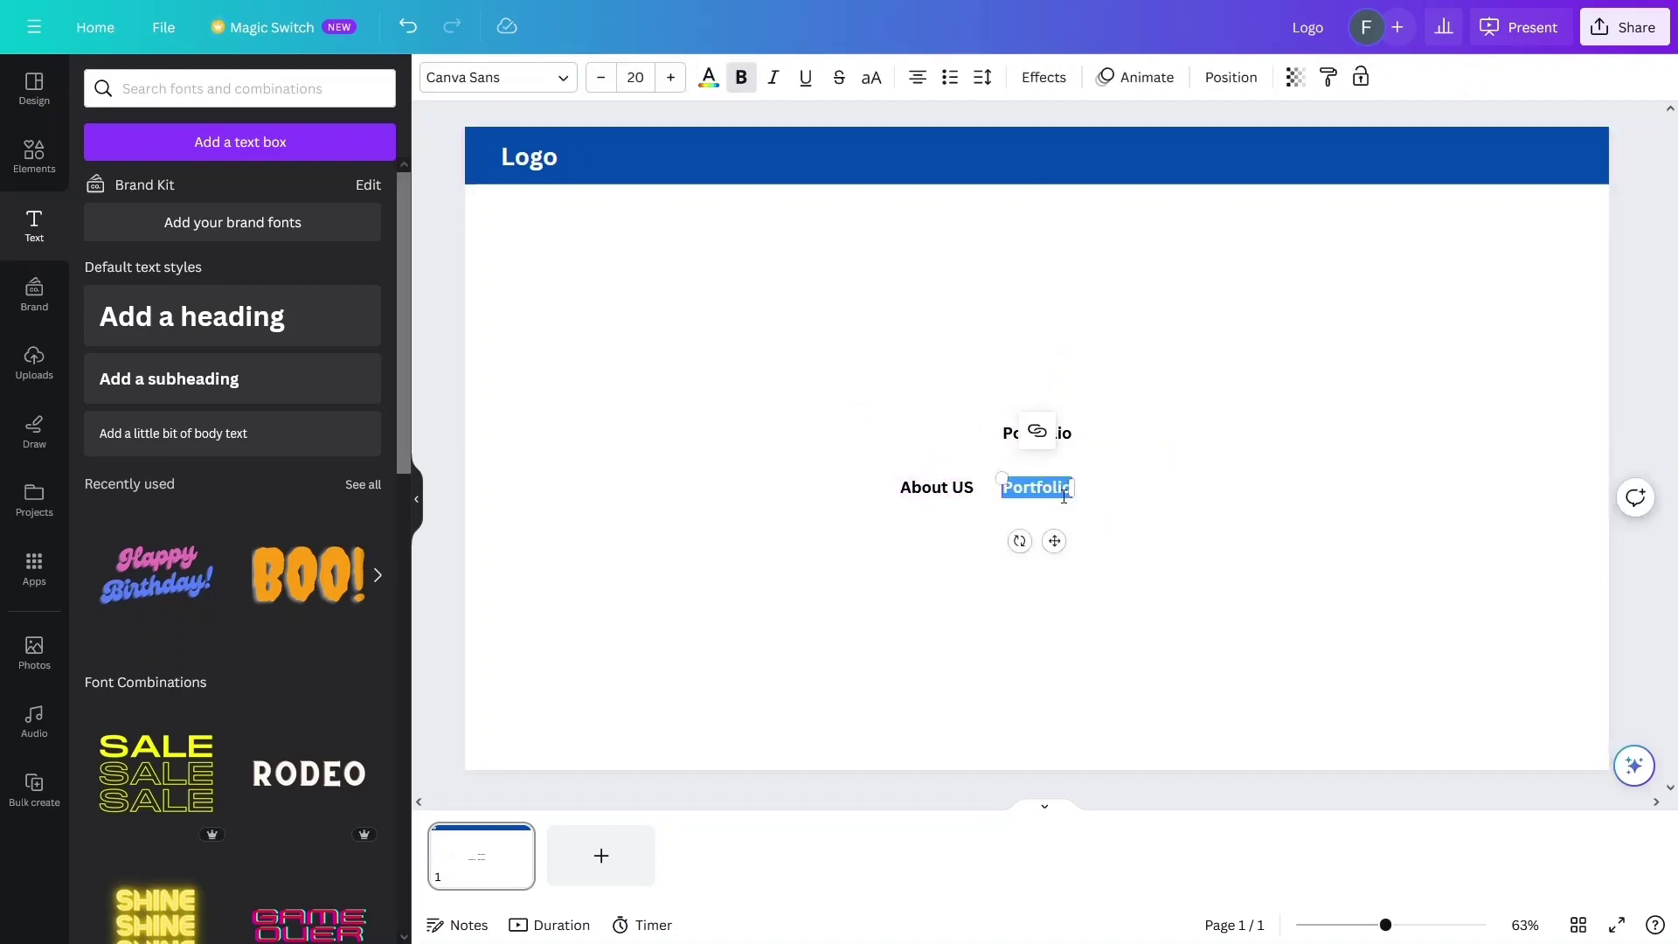
type("P")
type("ontact Us")
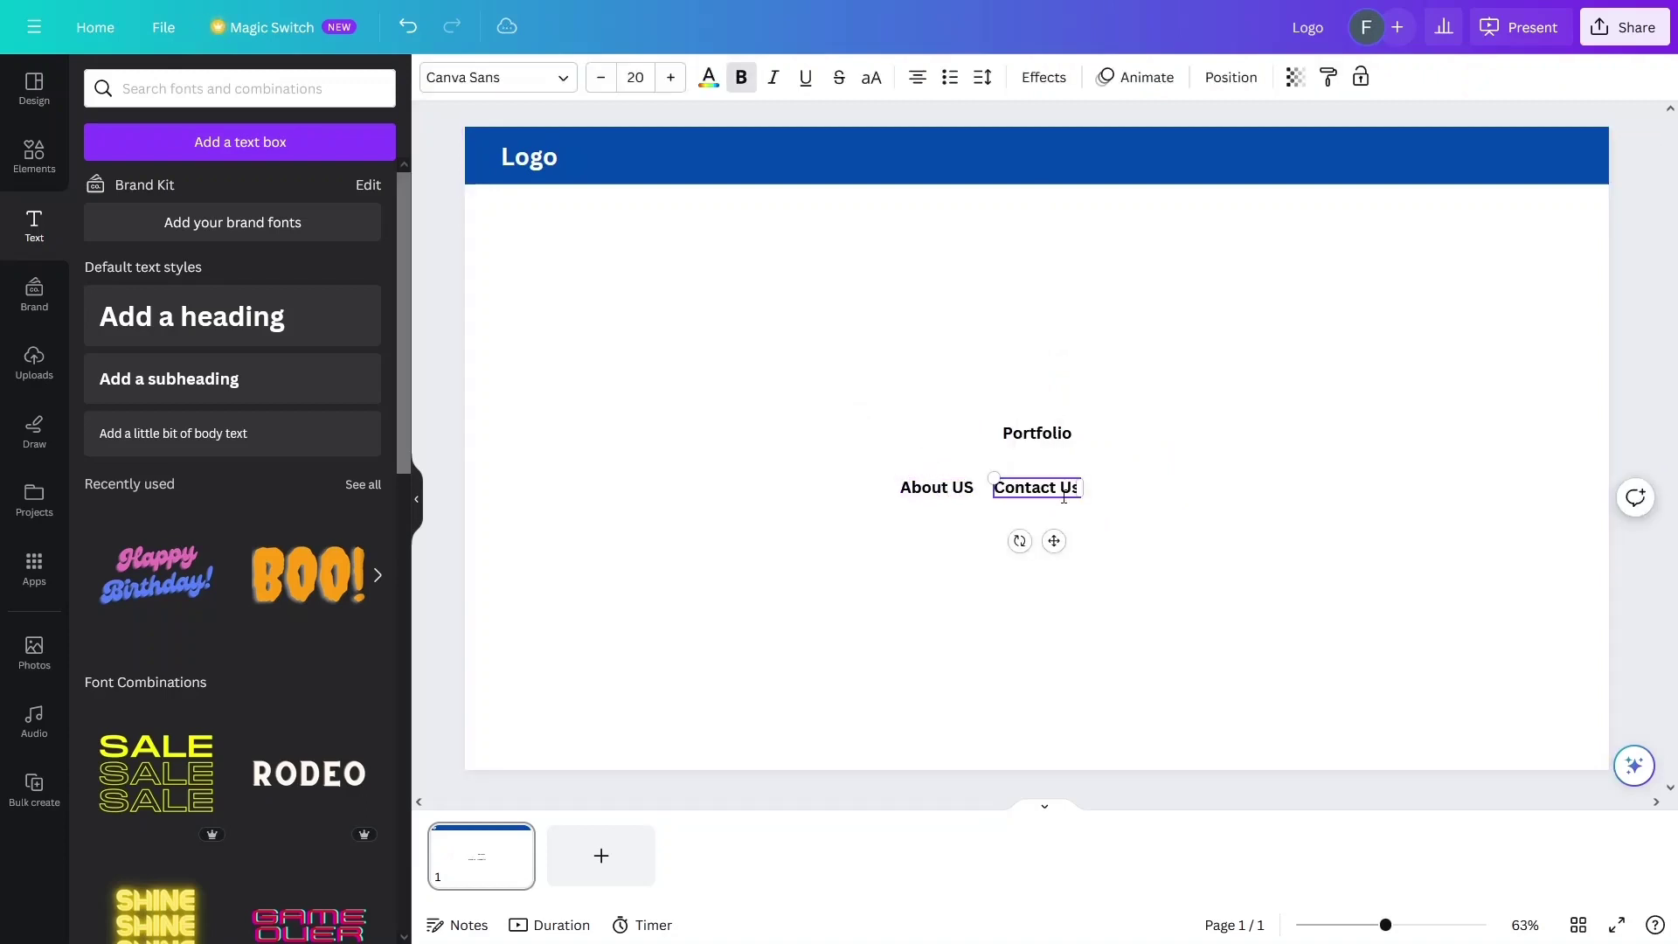
left_click(989, 312)
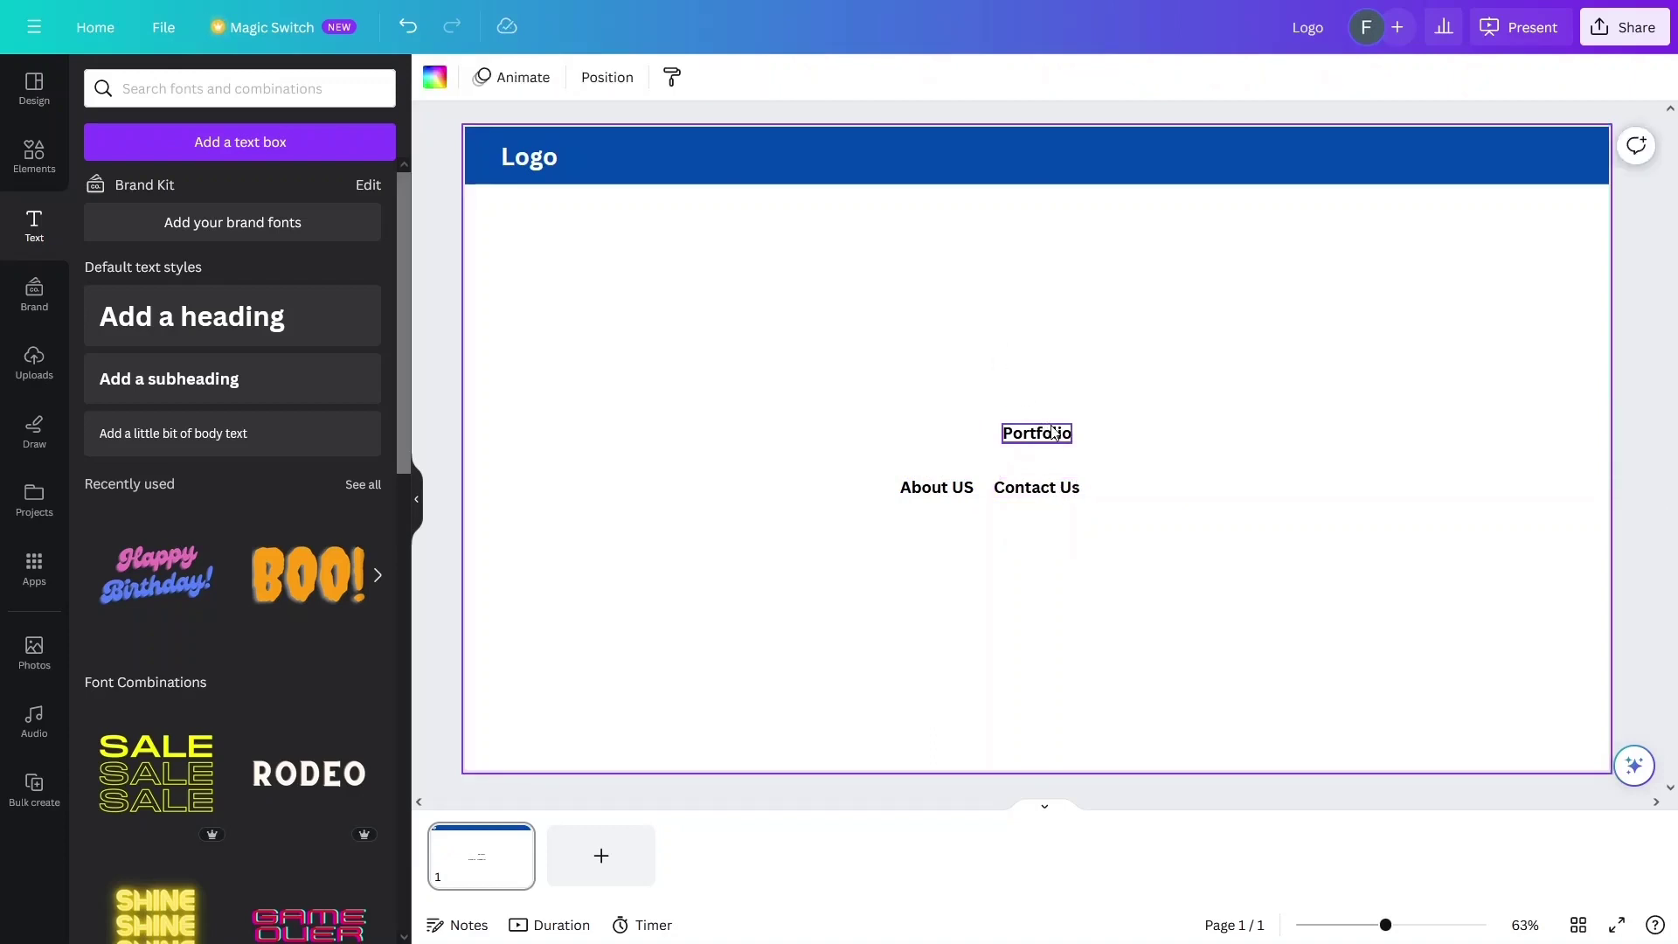
- Line up "Portfolio", "About US" and "Contact Us" in a row on the right half of the blue header bar
left_click_drag(1053, 430, 1169, 150)
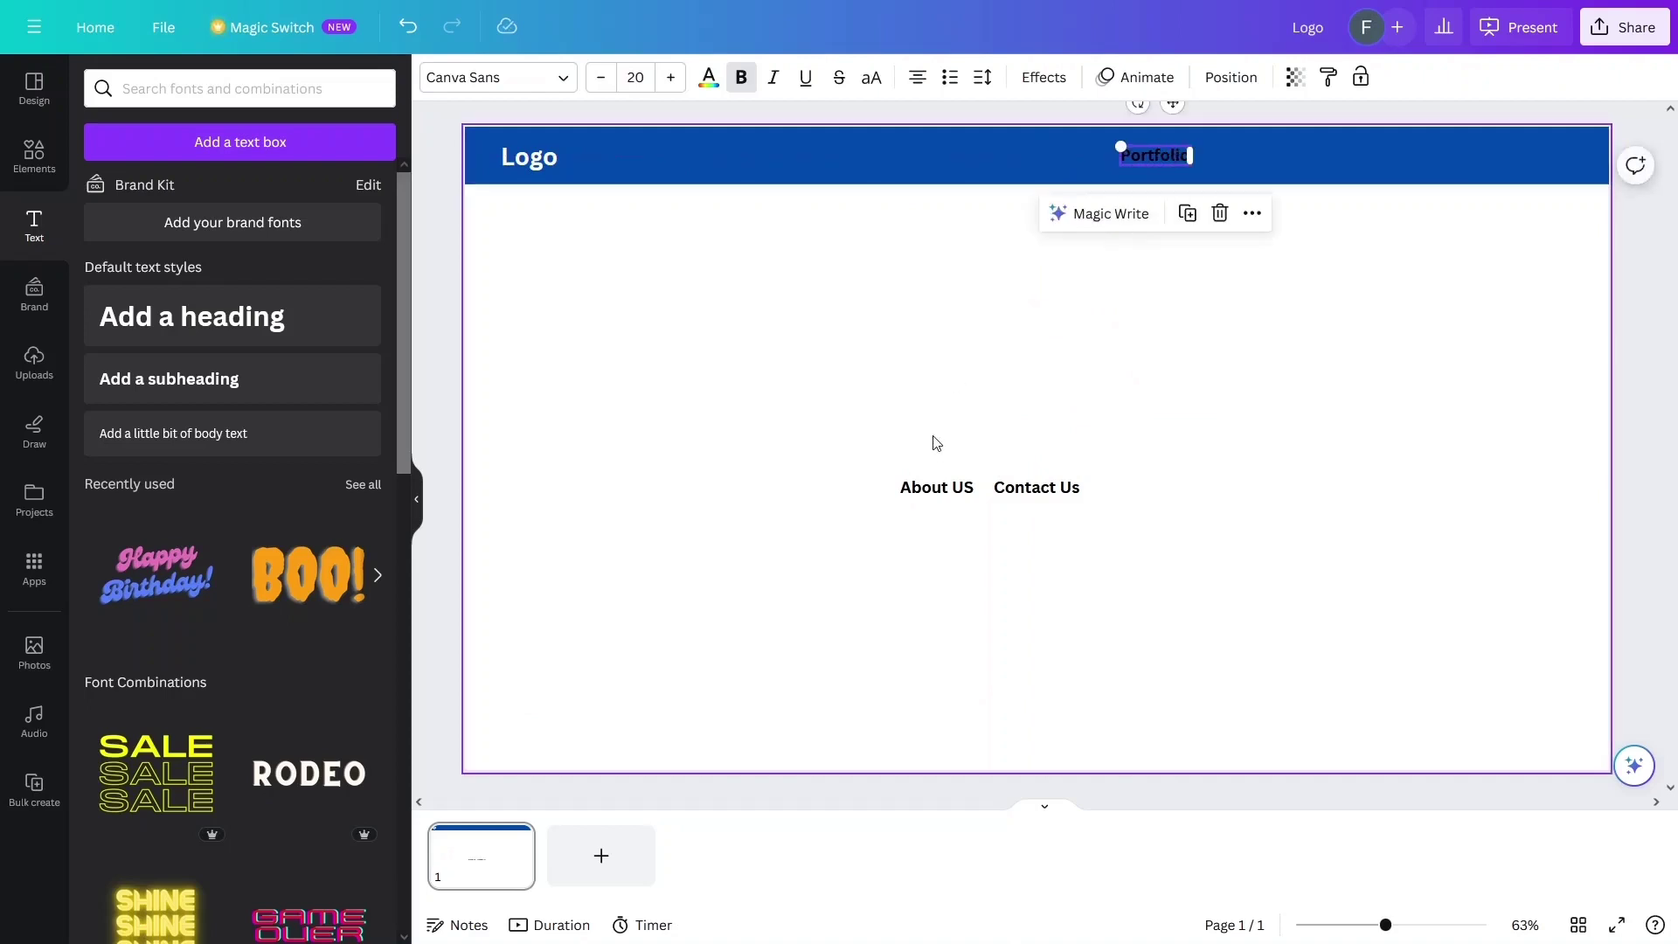
left_click_drag(957, 485, 1317, 155)
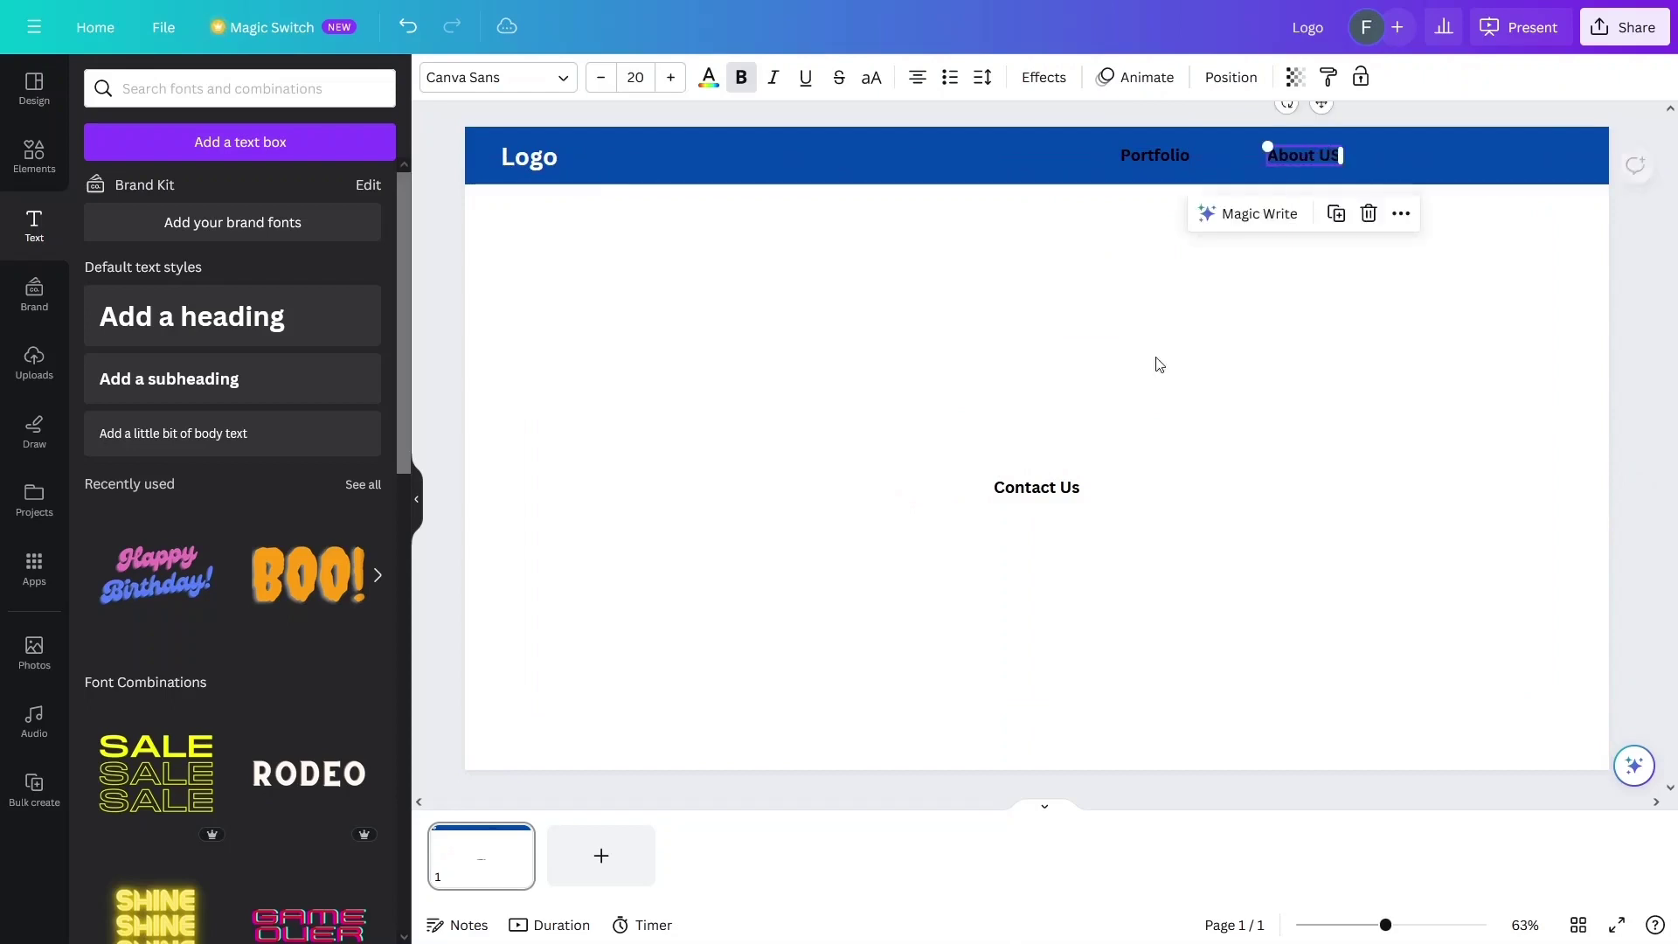
left_click_drag(1032, 501, 1433, 163)
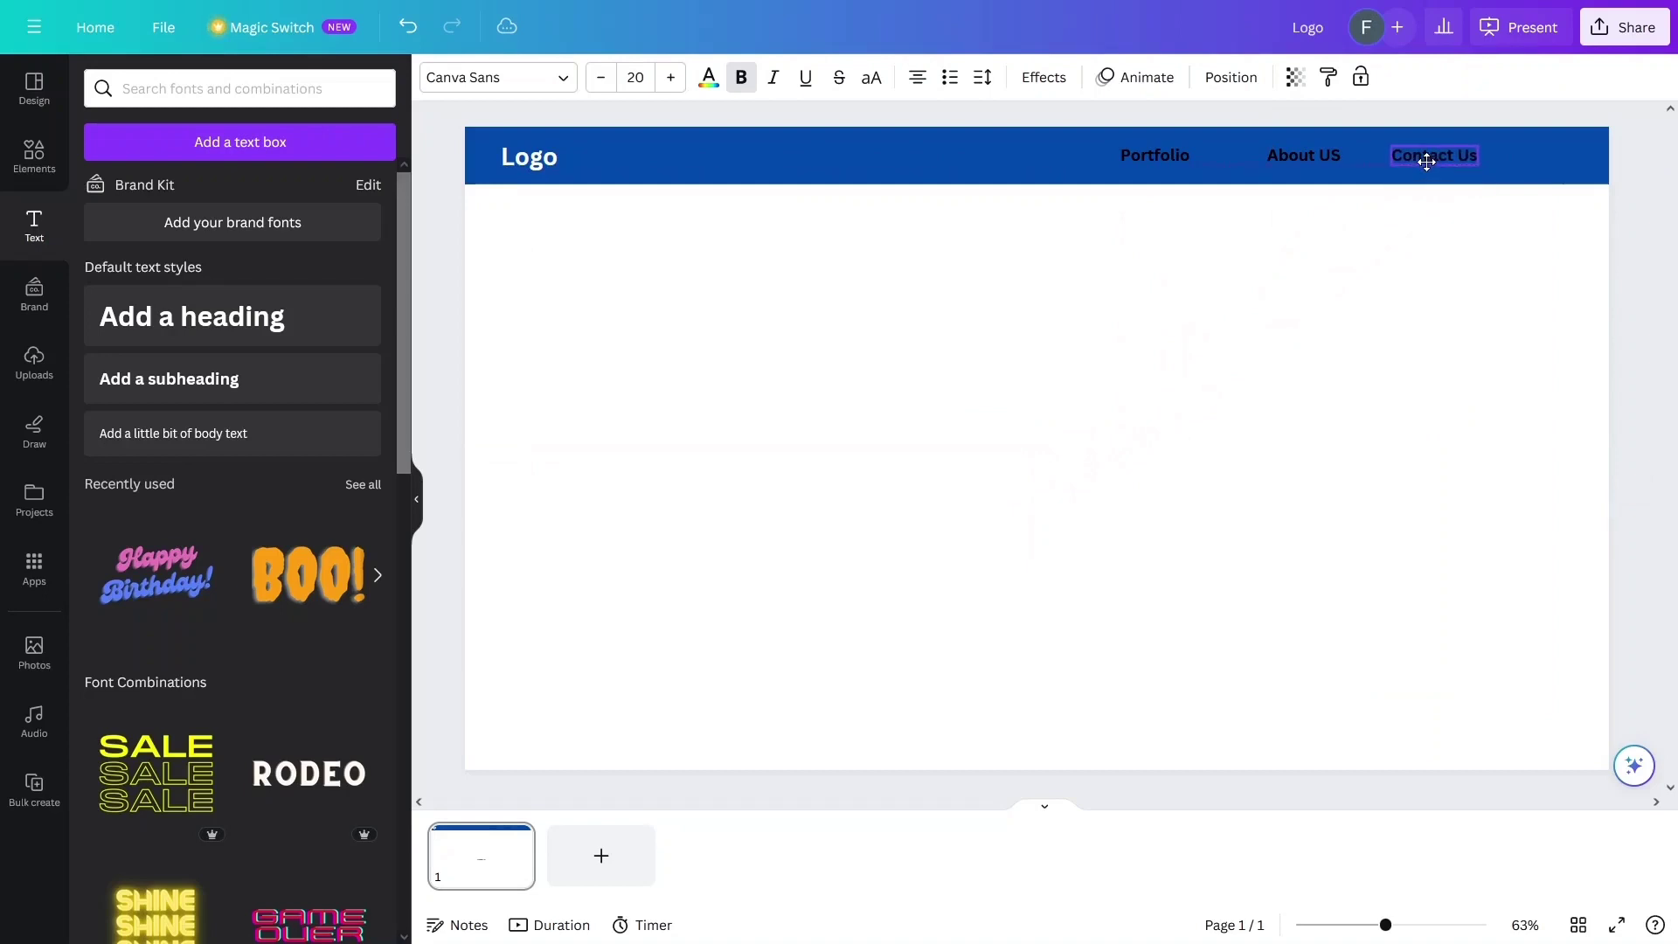
- Colour the three navigation texts "Portfolio", "About US" and "Contact Us" white together
left_click(1303, 159, "shift")
left_click(1153, 159, "shift")
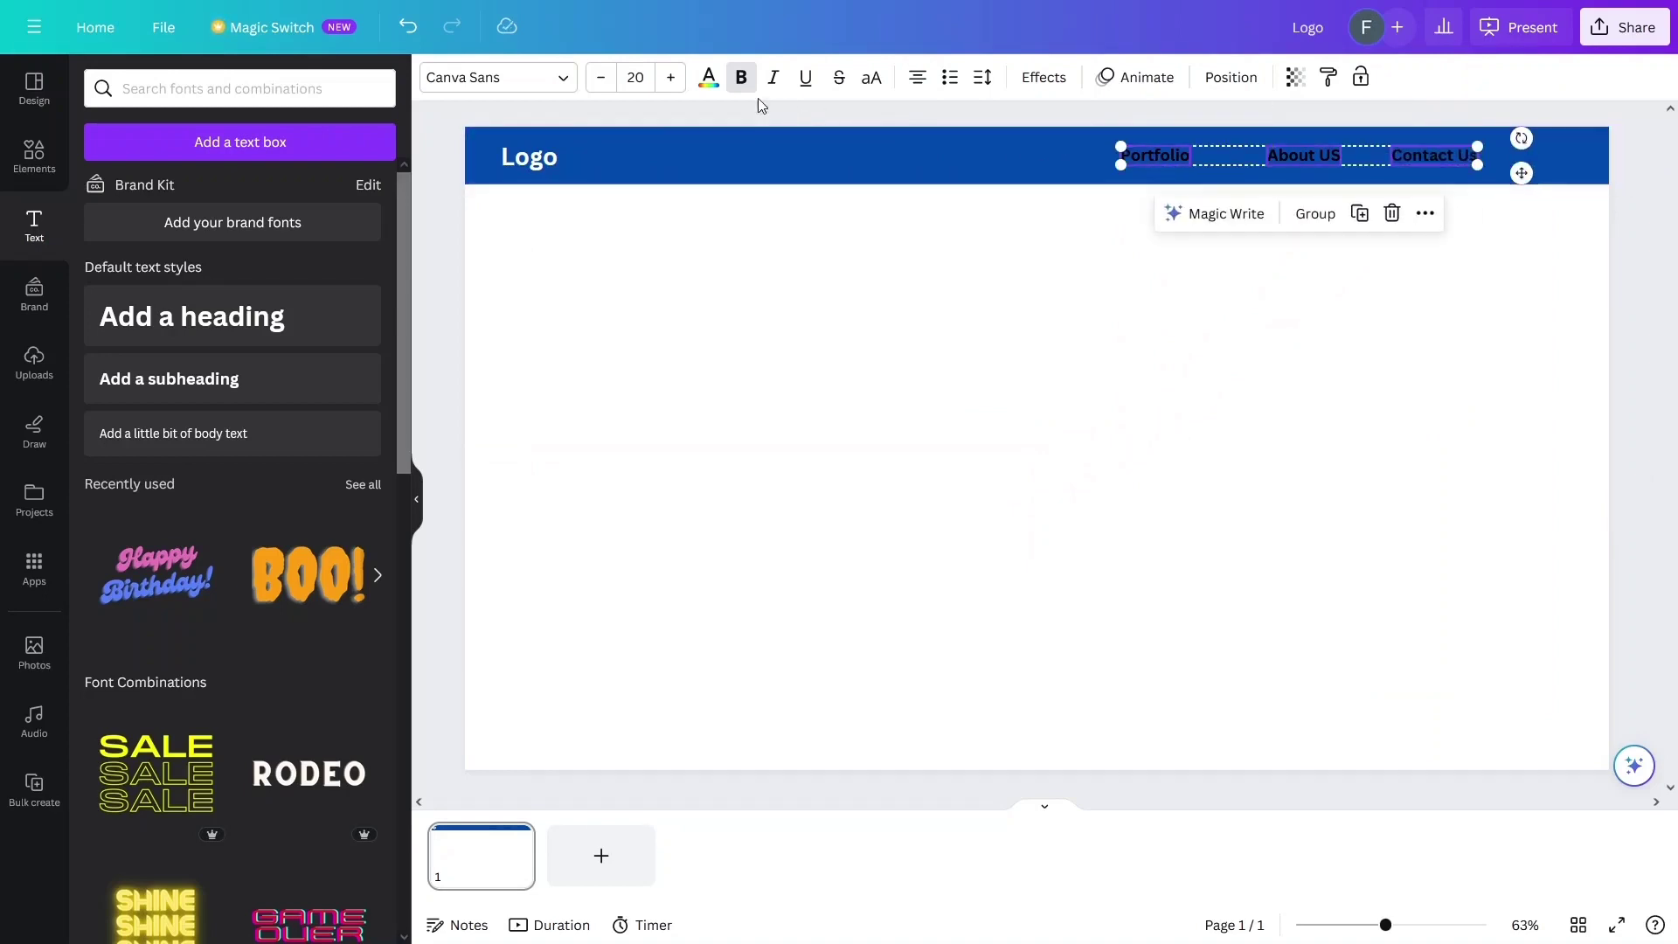
left_click(708, 77)
left_click(315, 463)
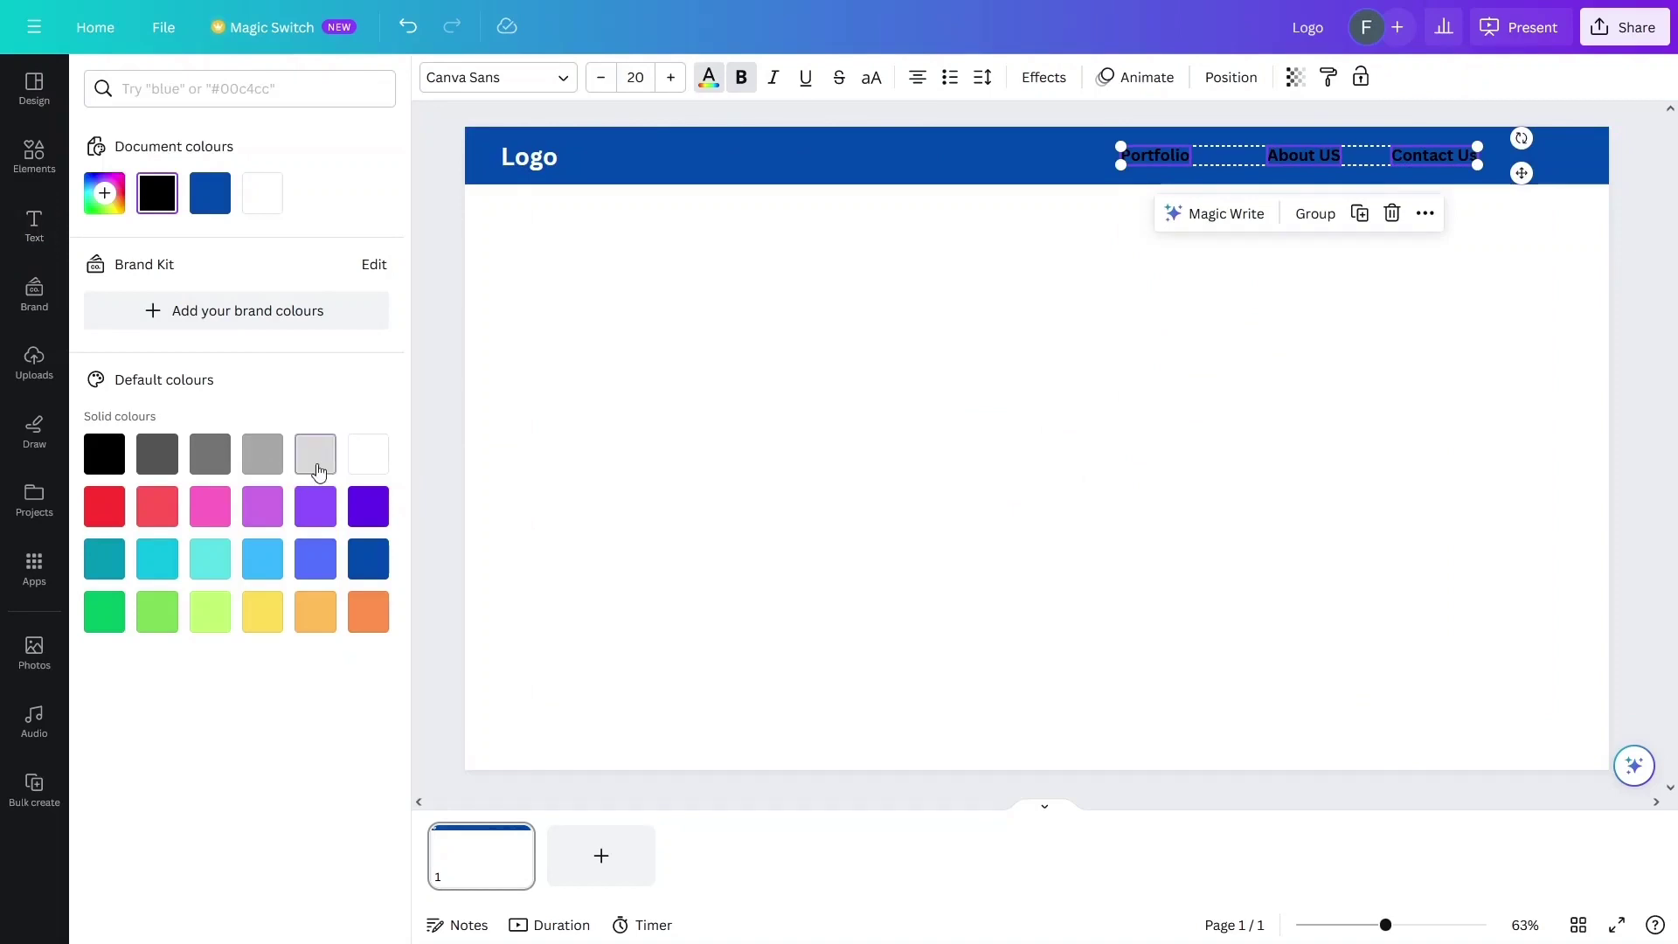
left_click(362, 459)
left_click(726, 421)
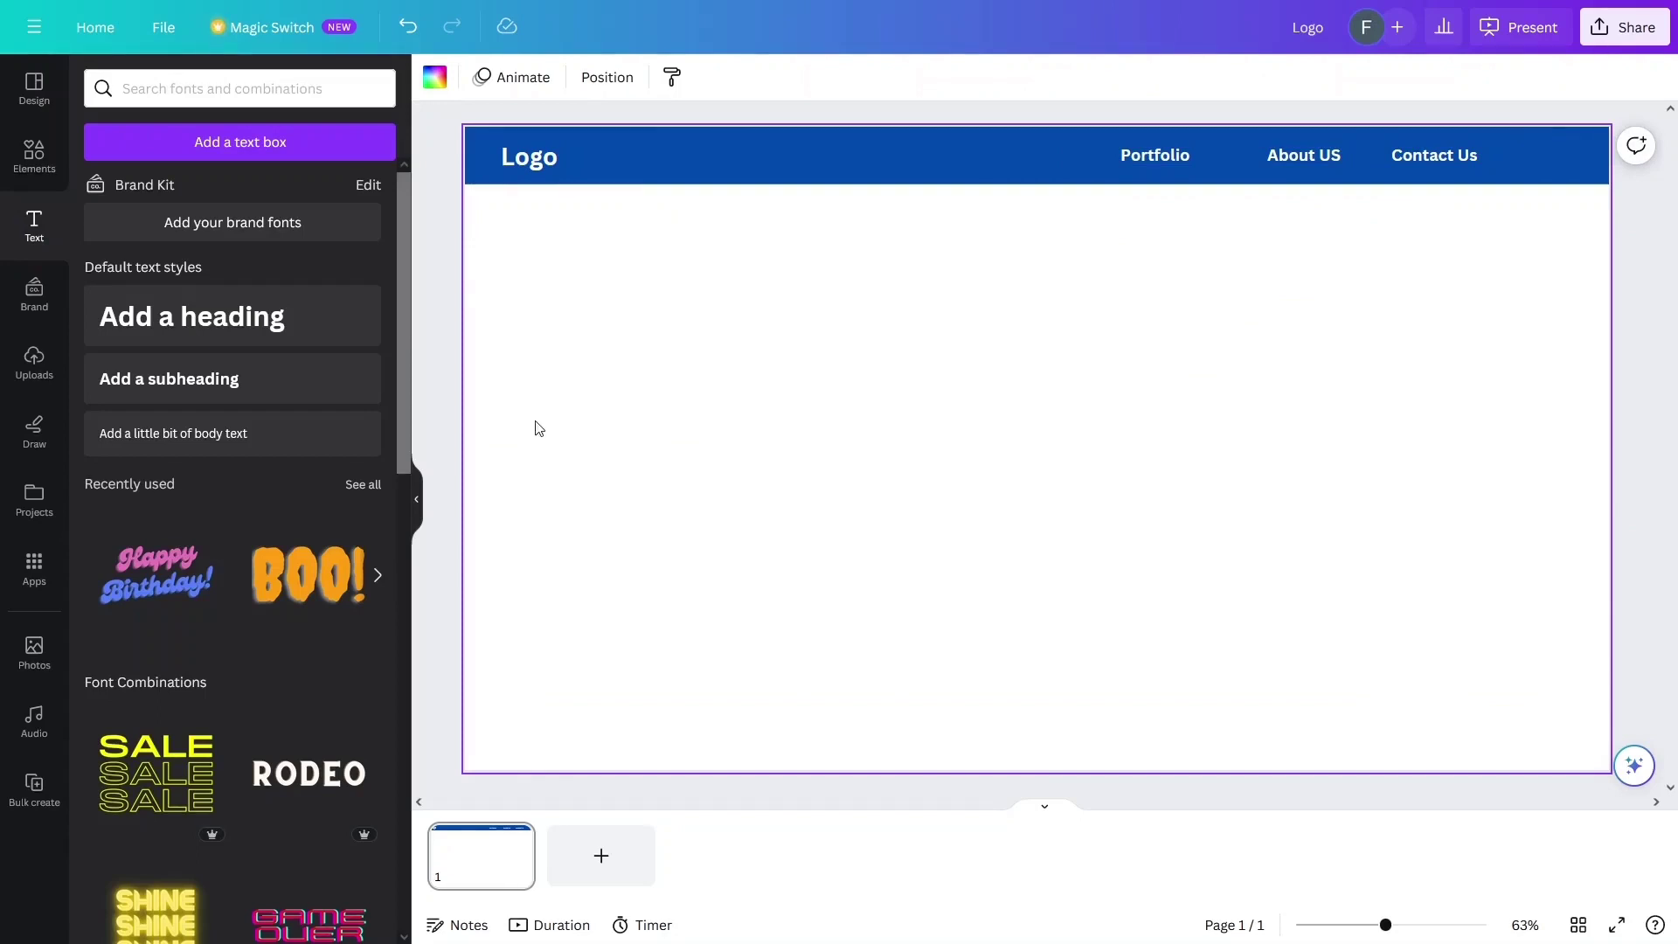
- Add a heading reading "Feel the beats" on the left half of the page, below the header bar
left_click(228, 338)
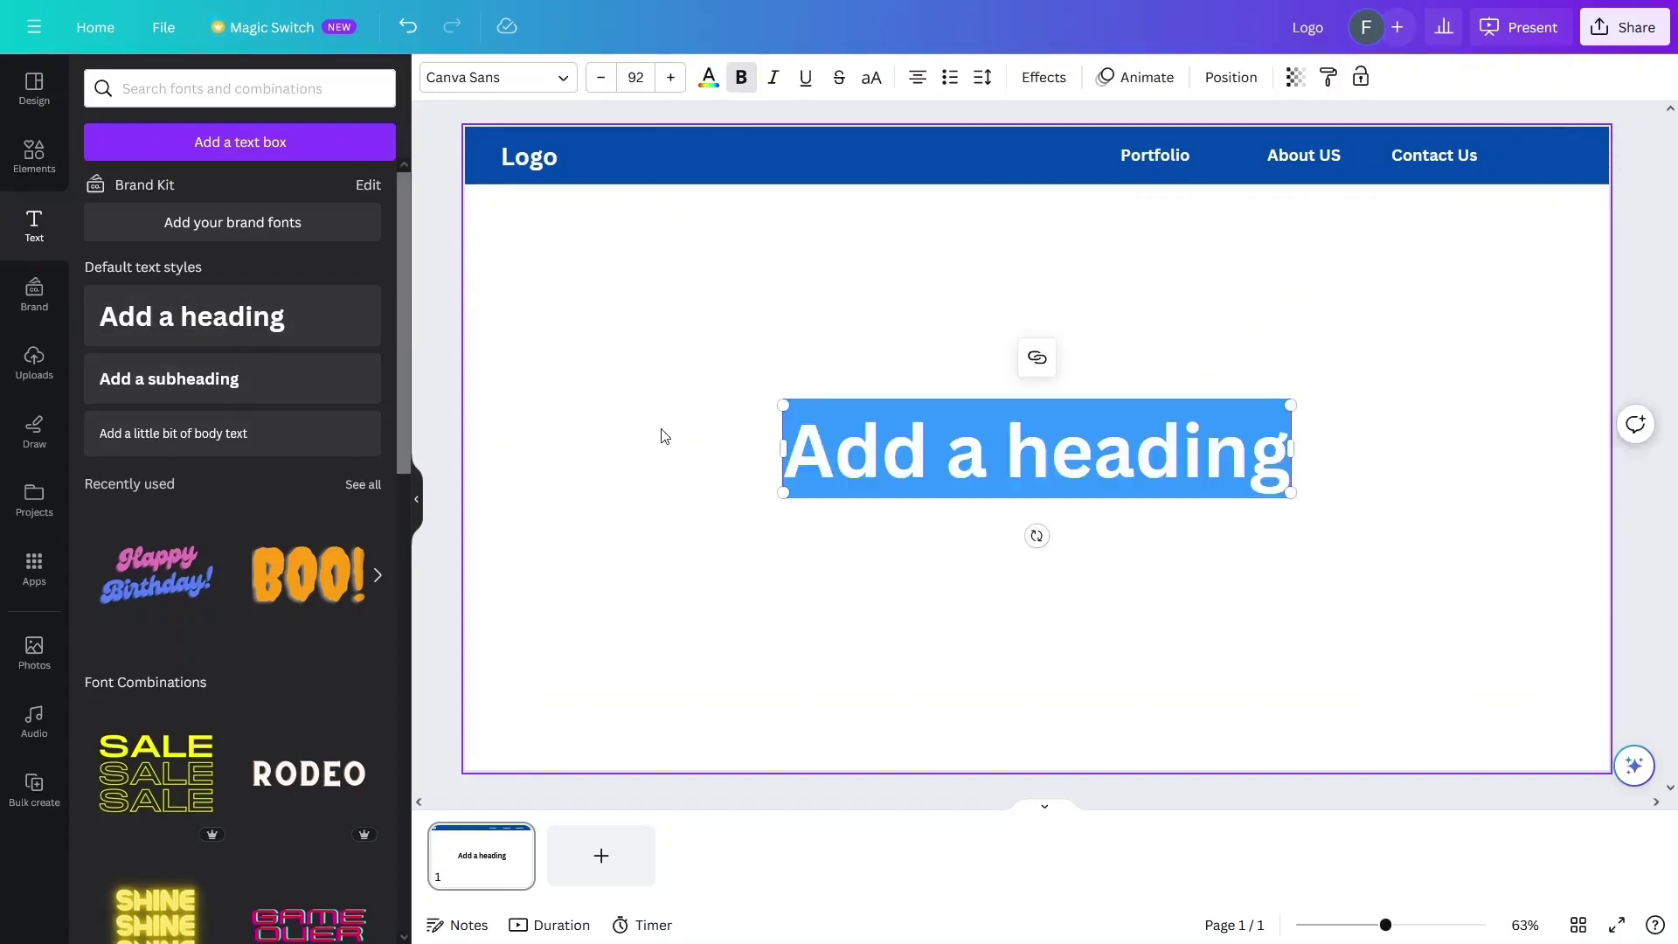
left_click(633, 532)
left_click_drag(970, 473, 707, 478)
type("Feel the beats")
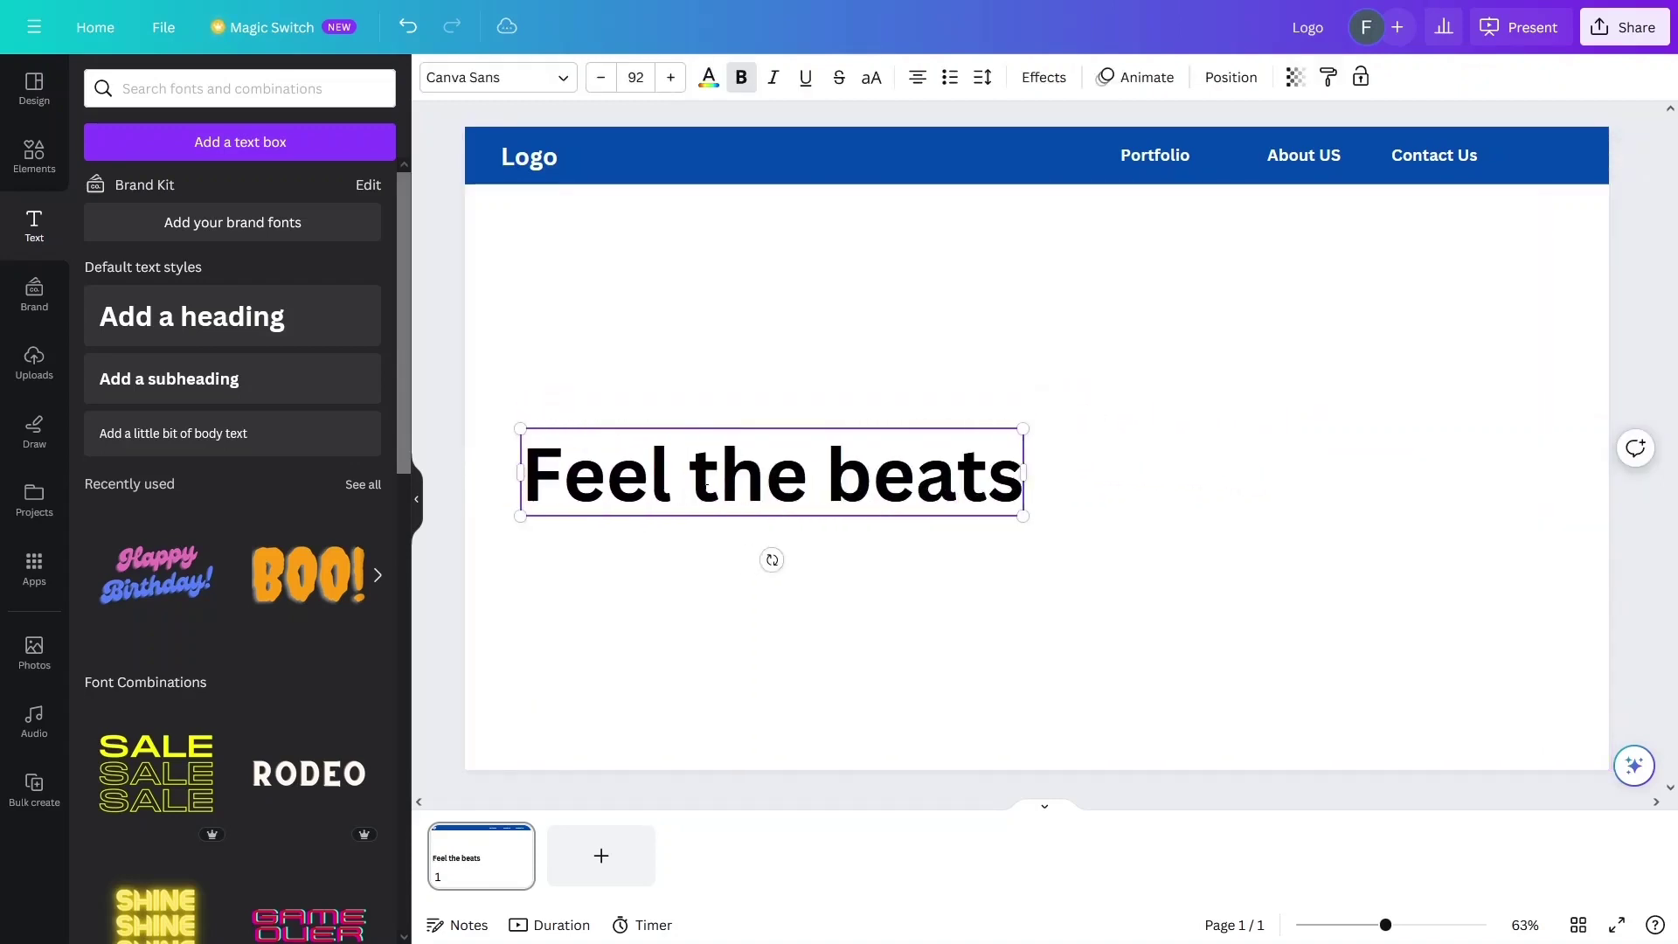
left_click(704, 367)
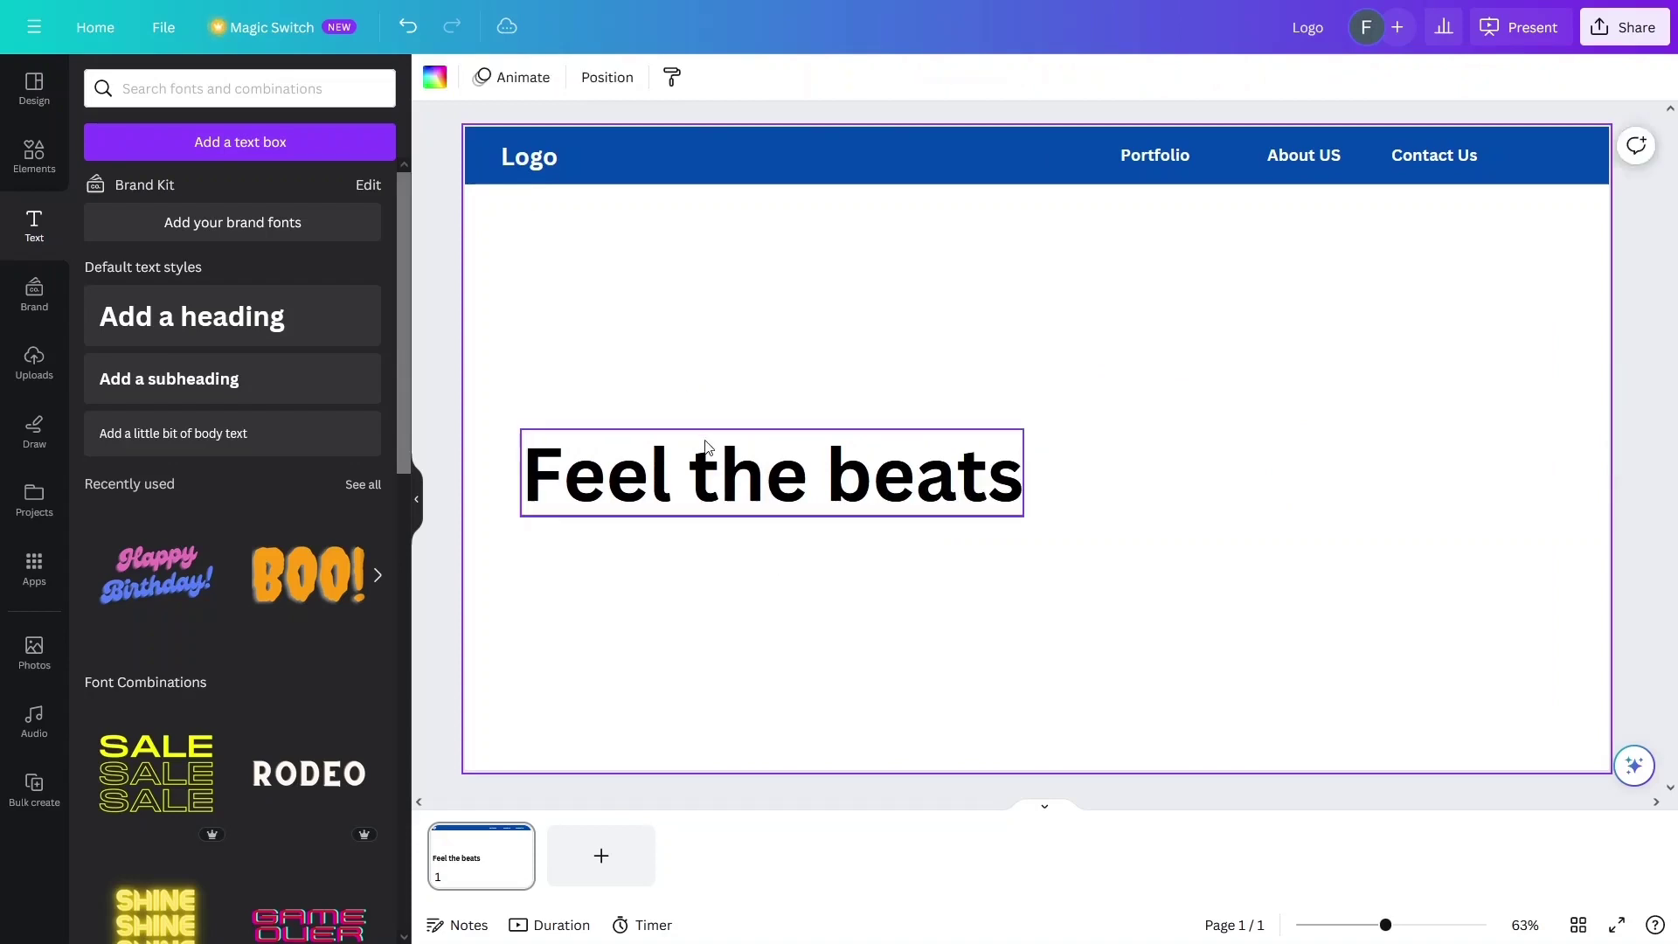
- Move the "Feel the beats" heading slightly up and to the right on the page
mouse_move(757, 456)
left_mouse_down()
mouse_move(784, 457)
mouse_move(738, 430)
left_mouse_up()
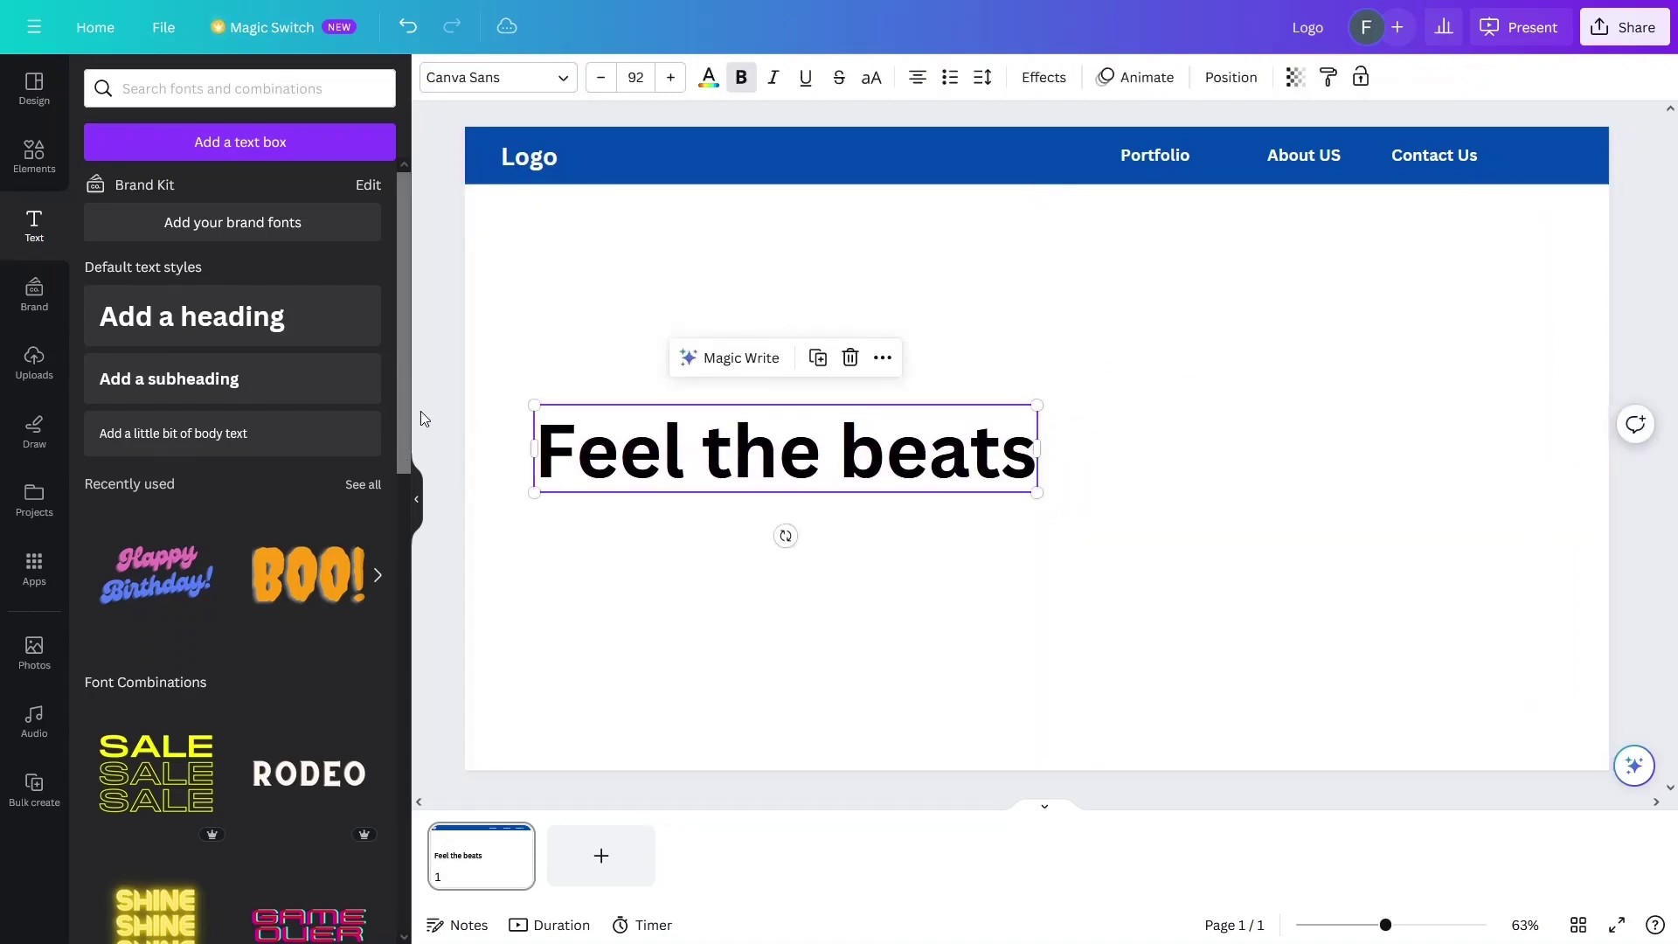
left_click(431, 411)
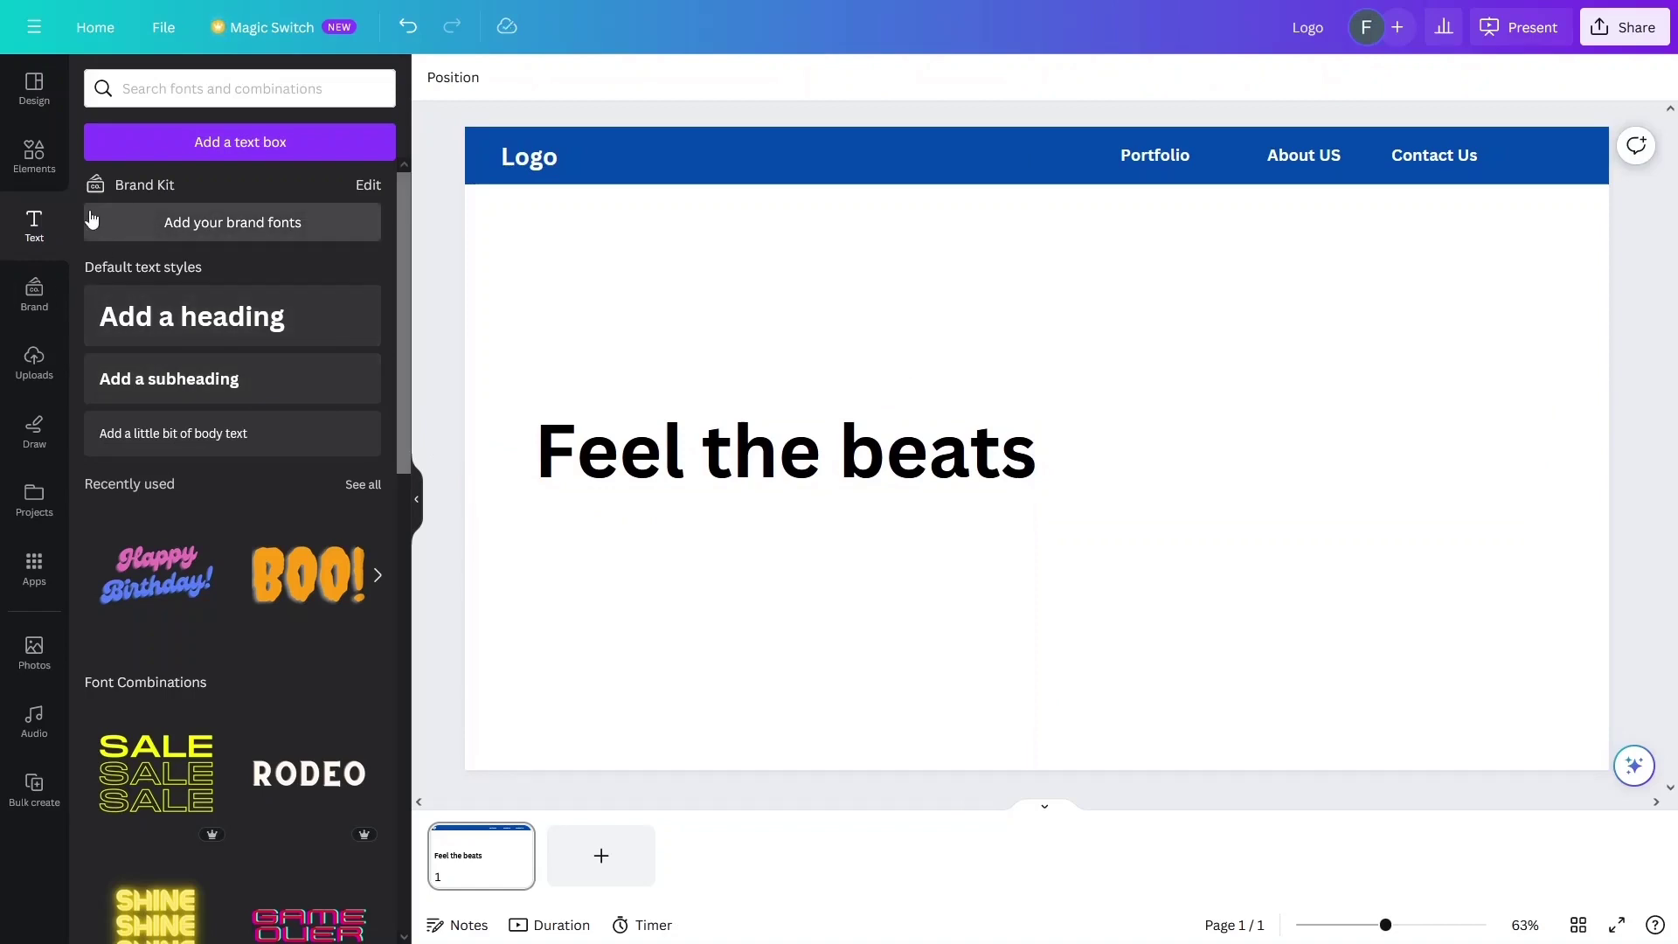
- Search the elements for "headphones" and place the black corded headphones photo on the right half of the page, beside the headline
left_click(48, 169)
left_click(229, 90)
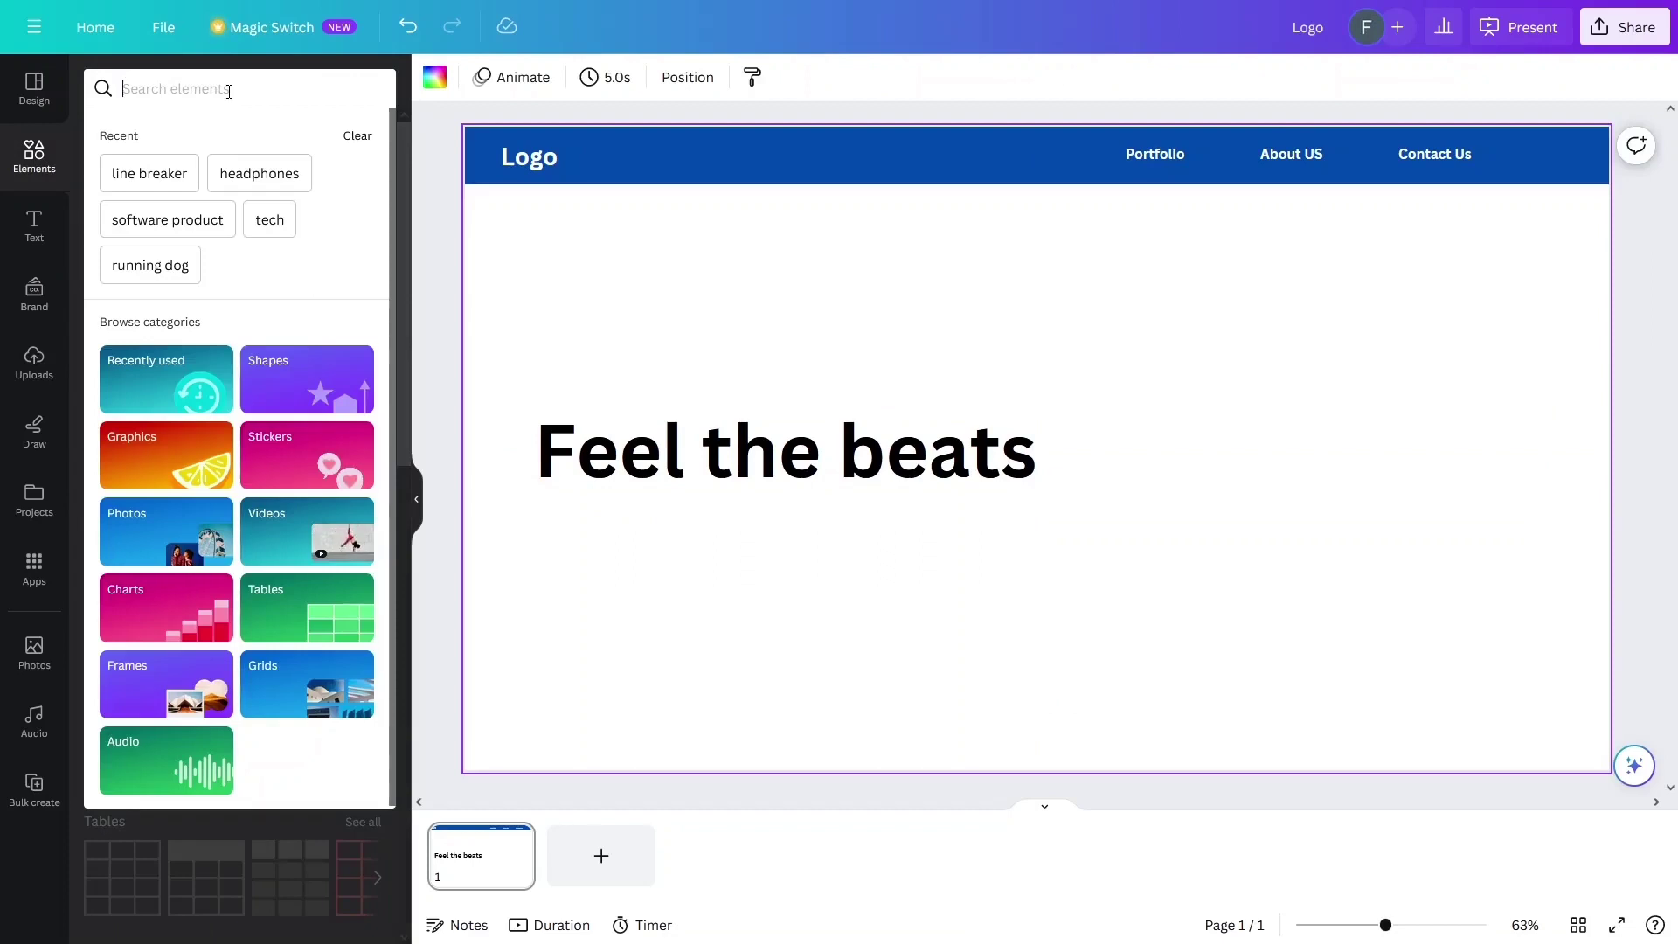
left_click(260, 173)
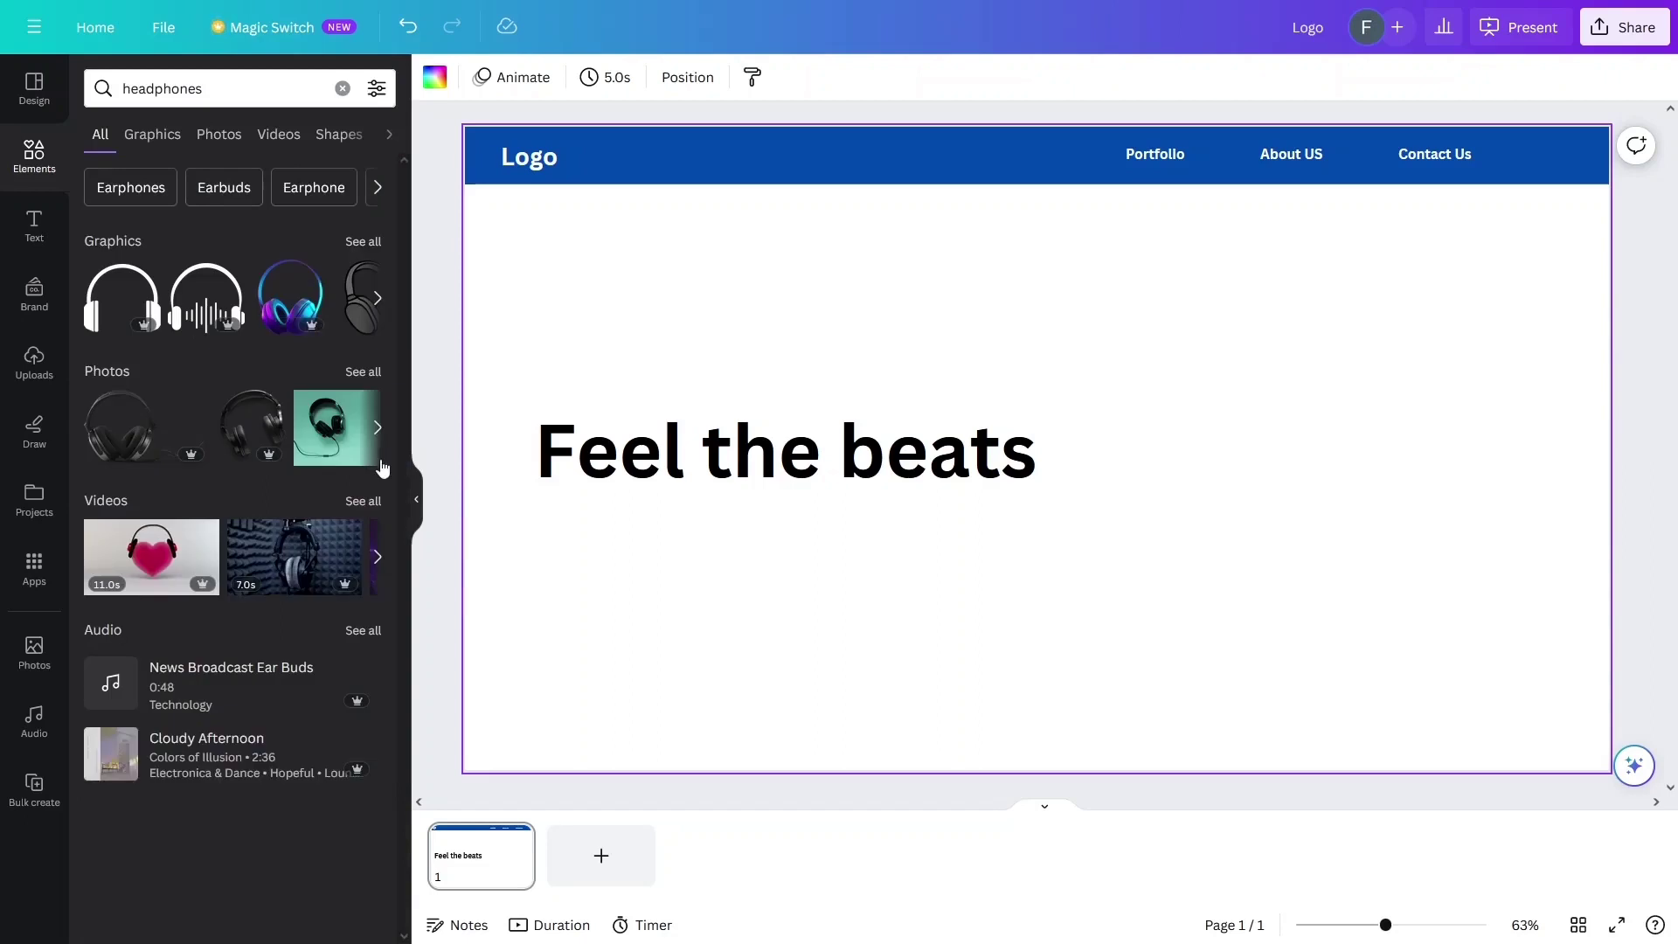
left_click(116, 435)
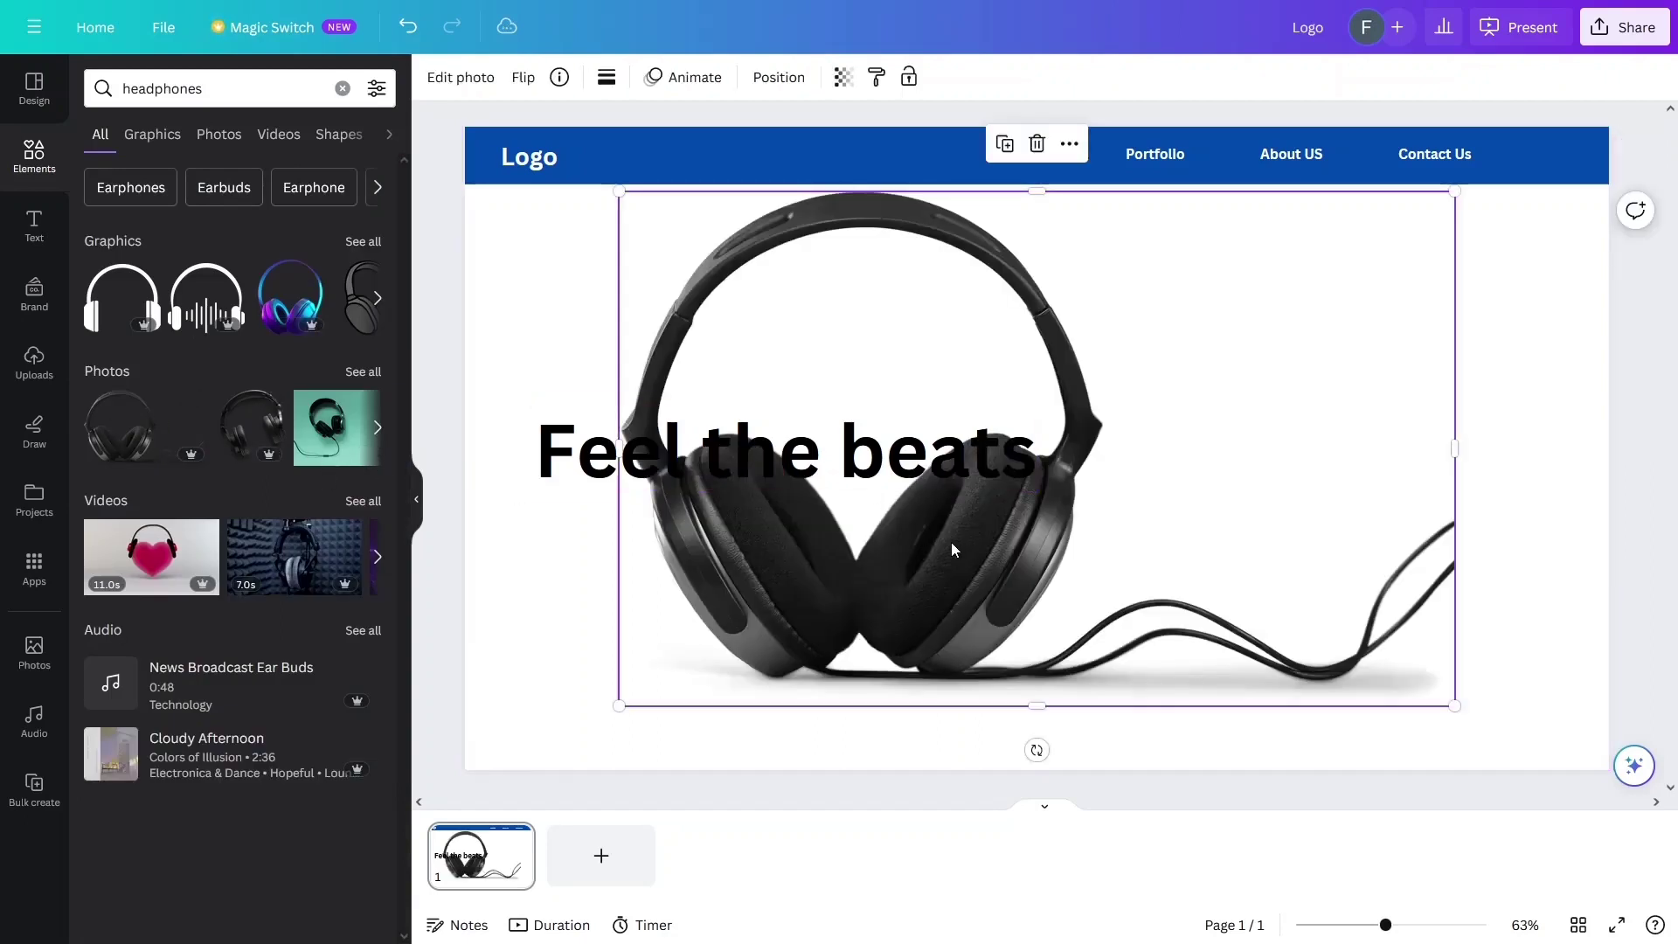
left_click_drag(954, 549, 1411, 585)
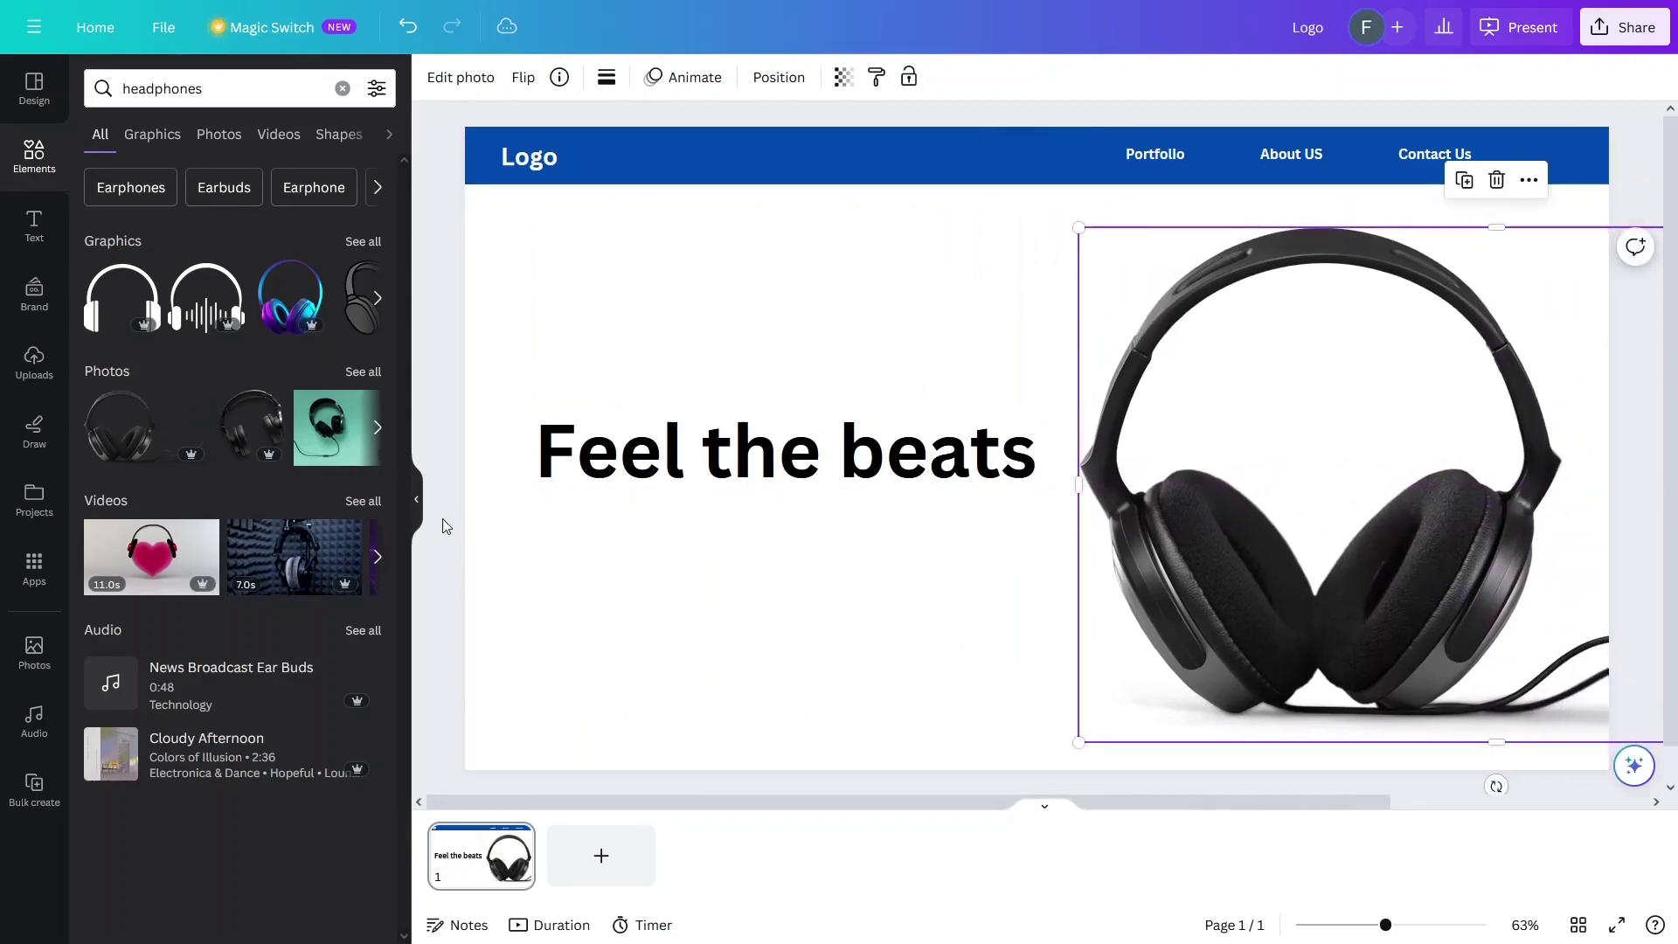
left_click(440, 519)
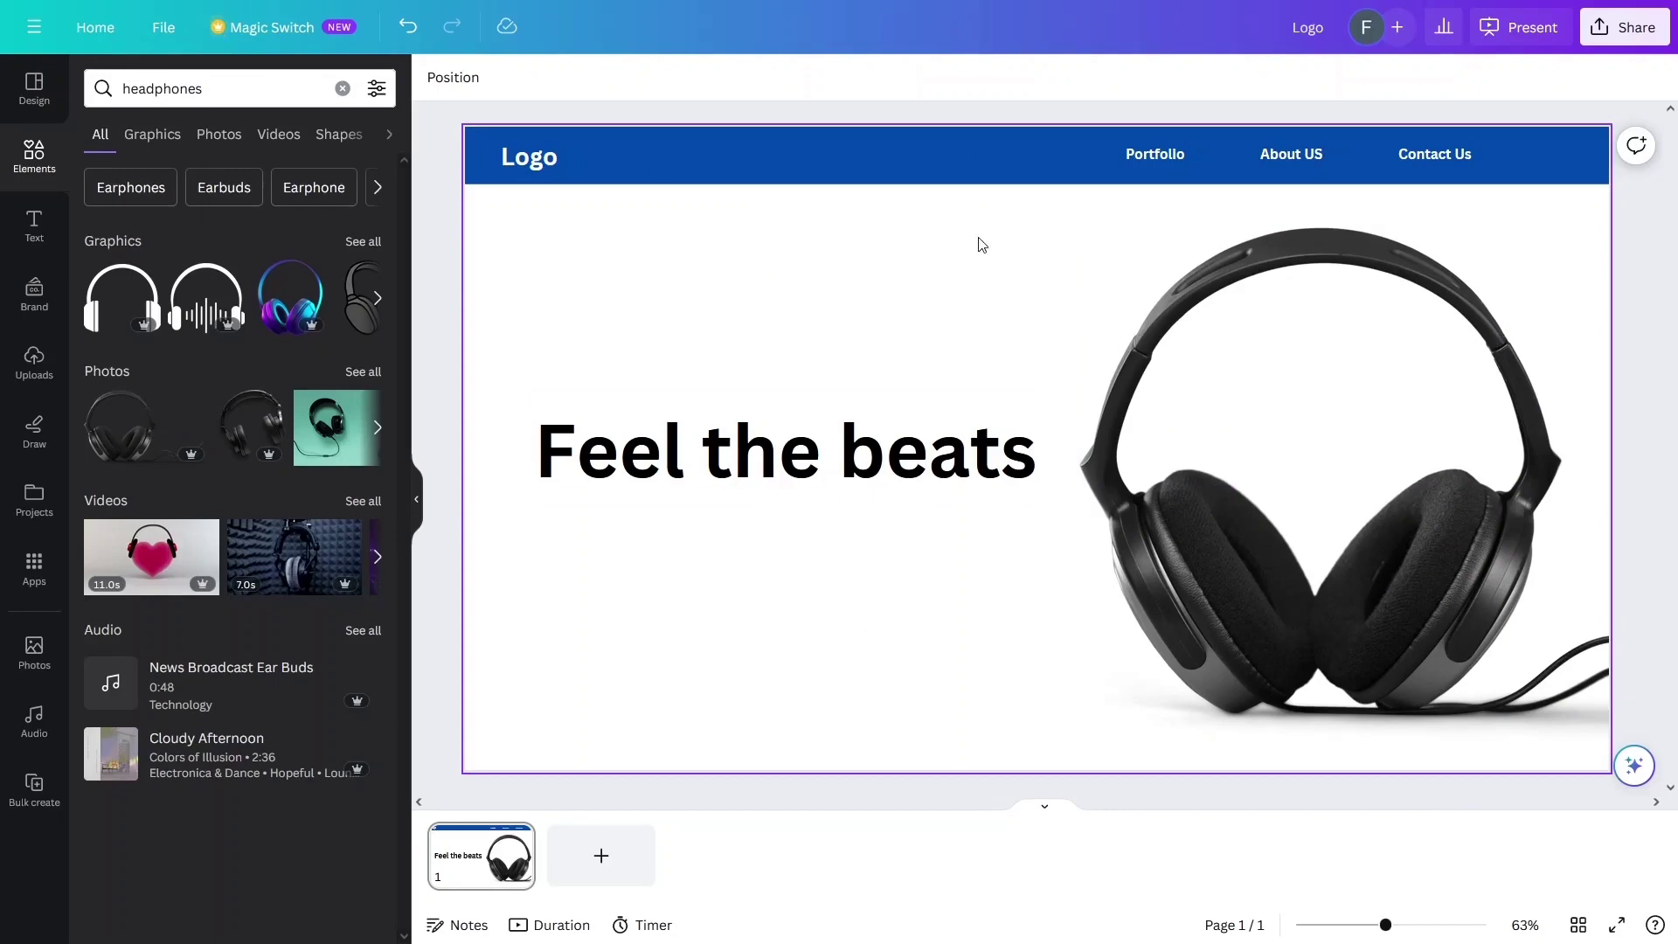
- Recolour the header bar behind the logo and navigation texts solid black
left_click(824, 176)
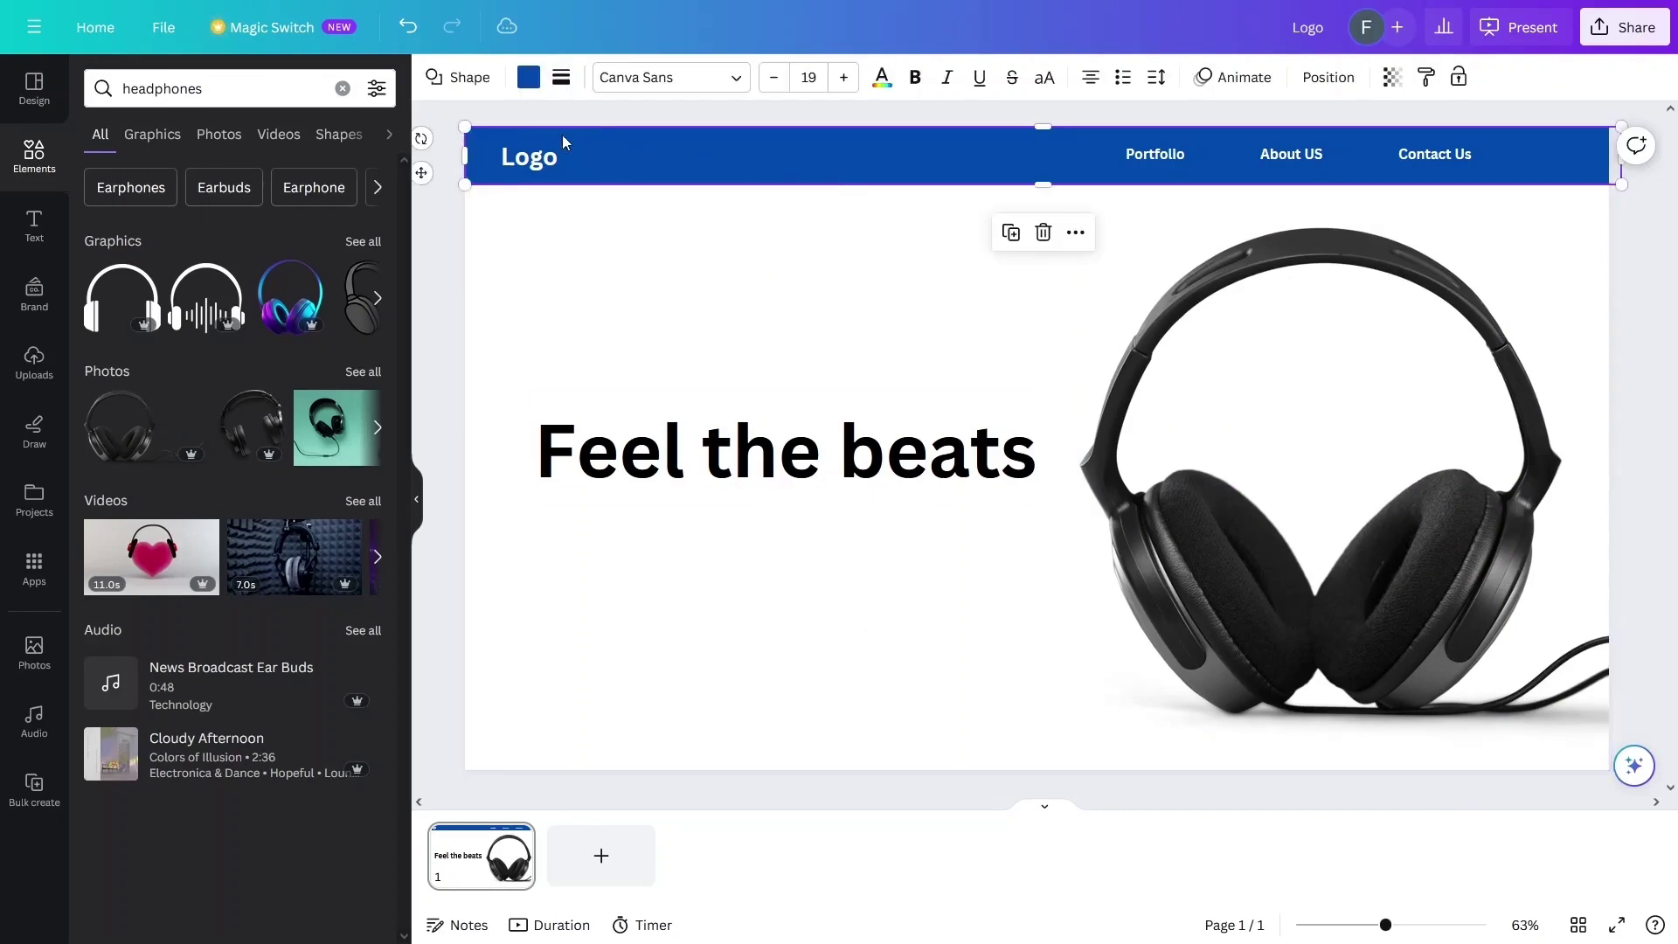
left_click(528, 77)
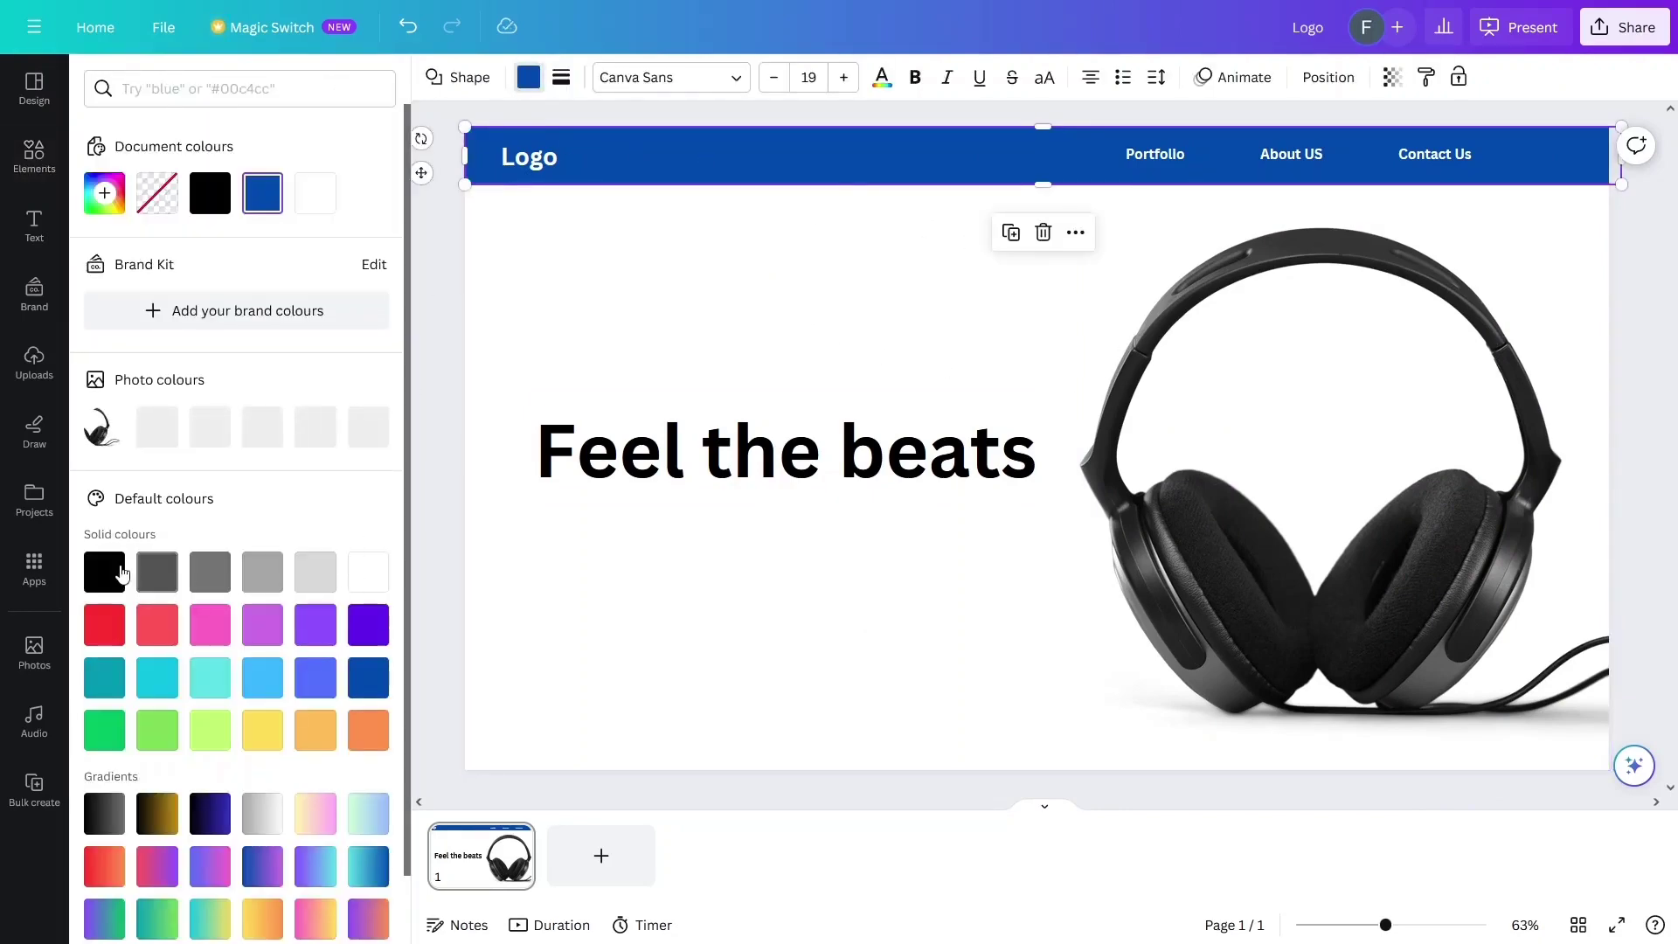
left_click(104, 572)
key("Escape")
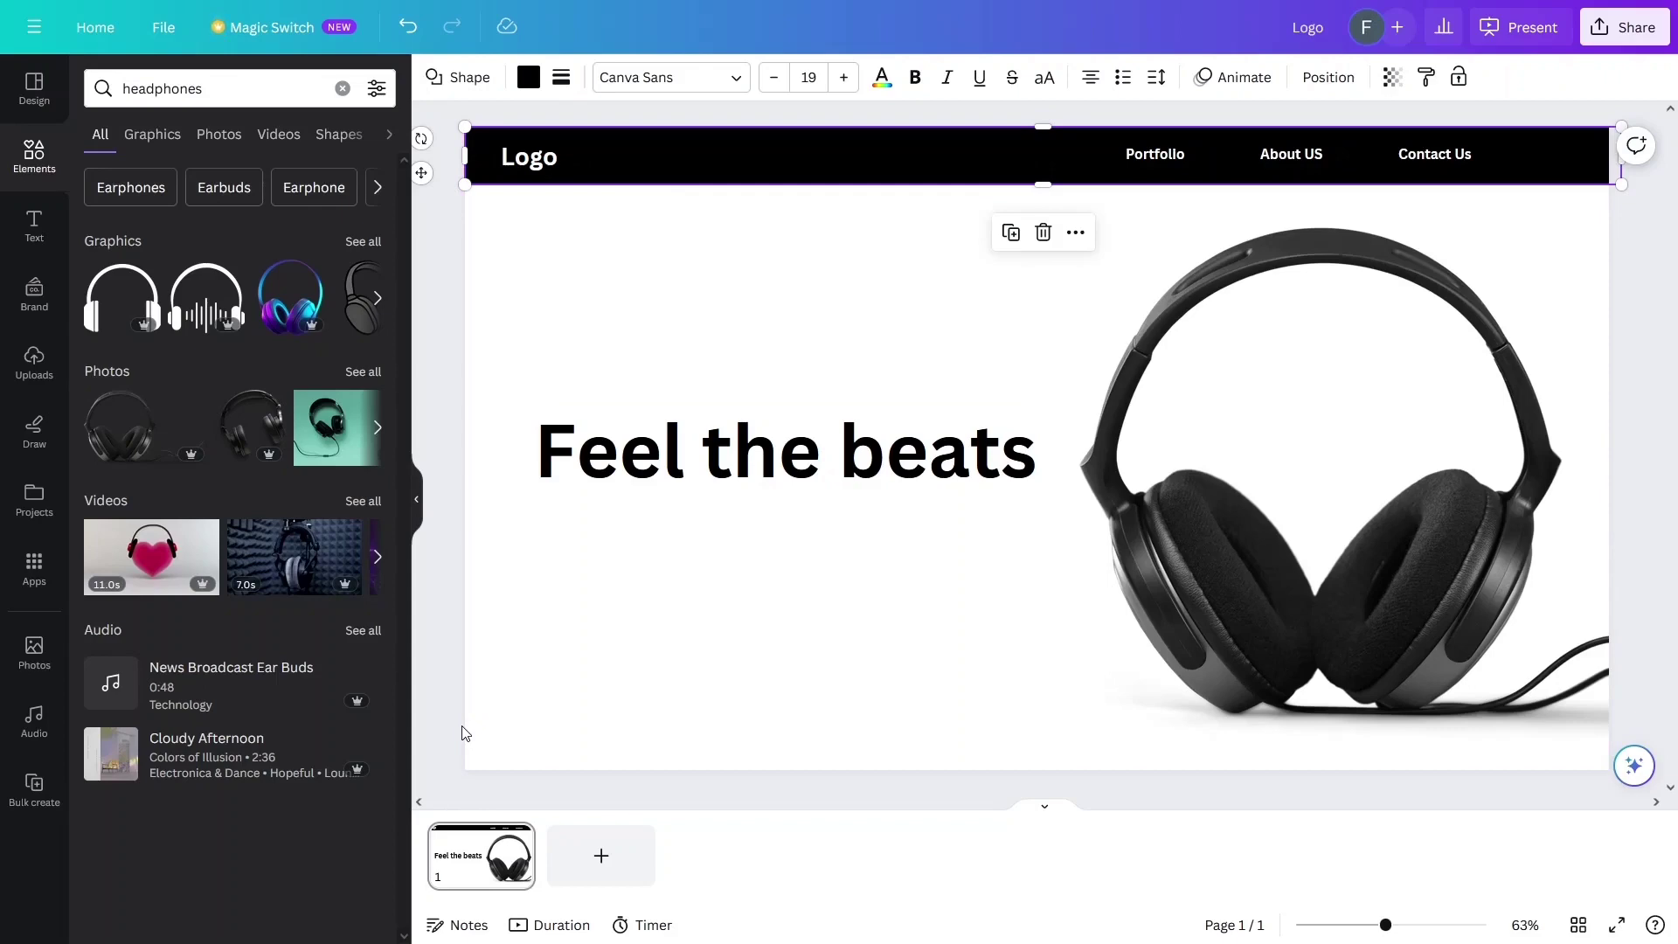
- Add a second page with a heading reading "About US" near the top centre
left_click(600, 857)
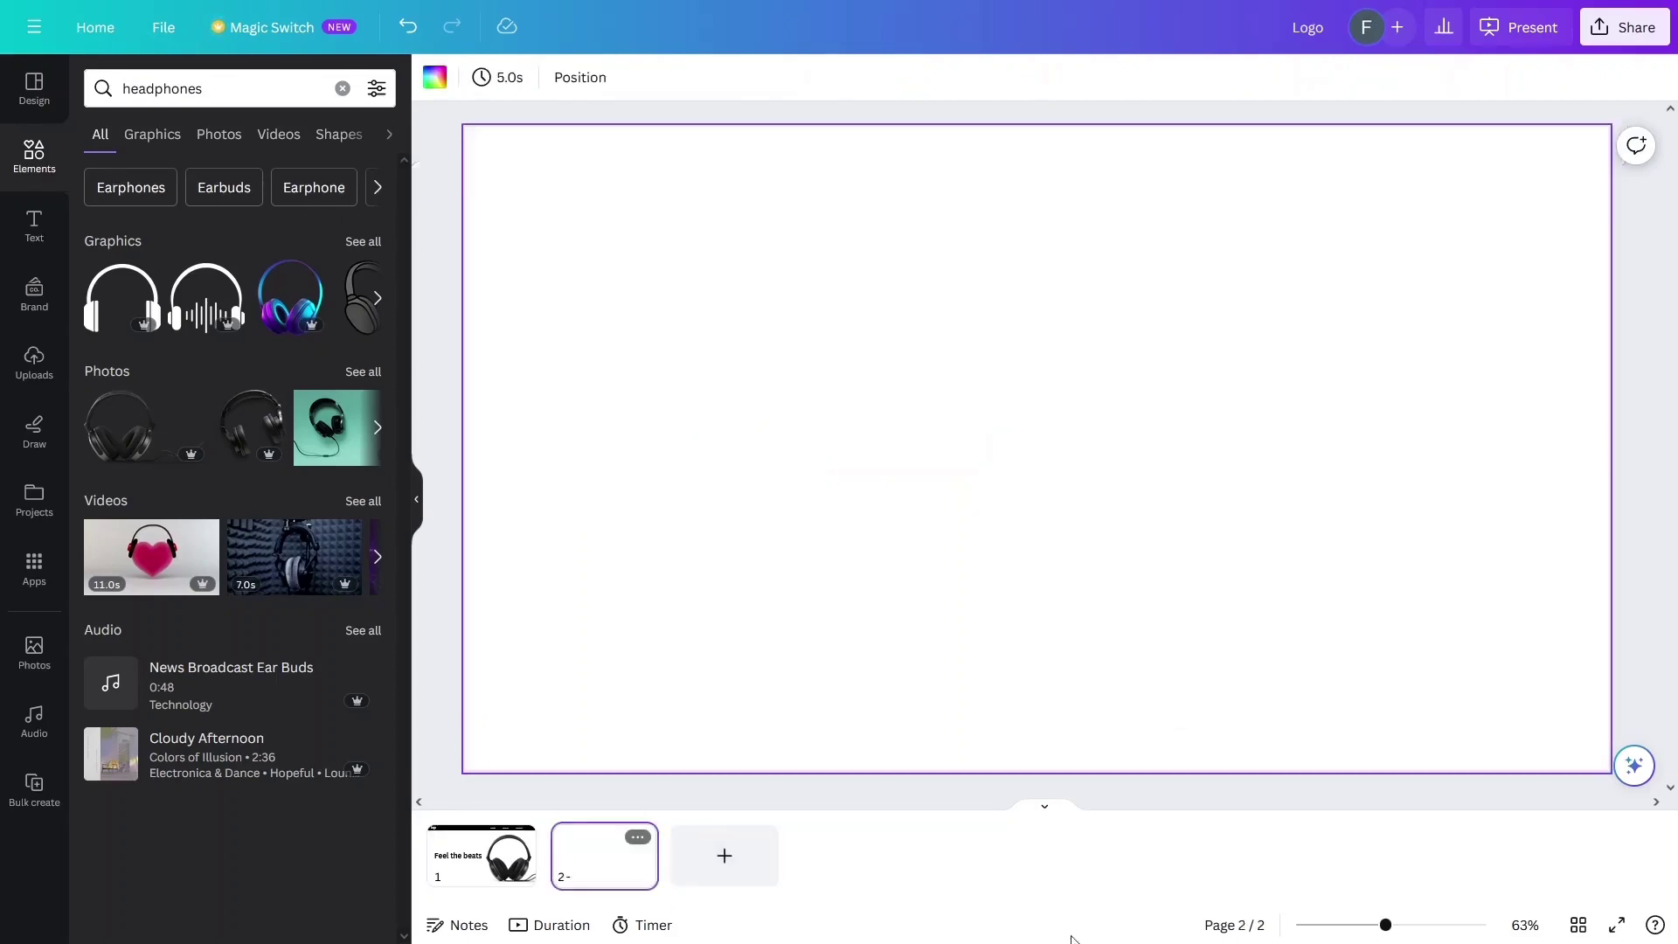
left_click(34, 226)
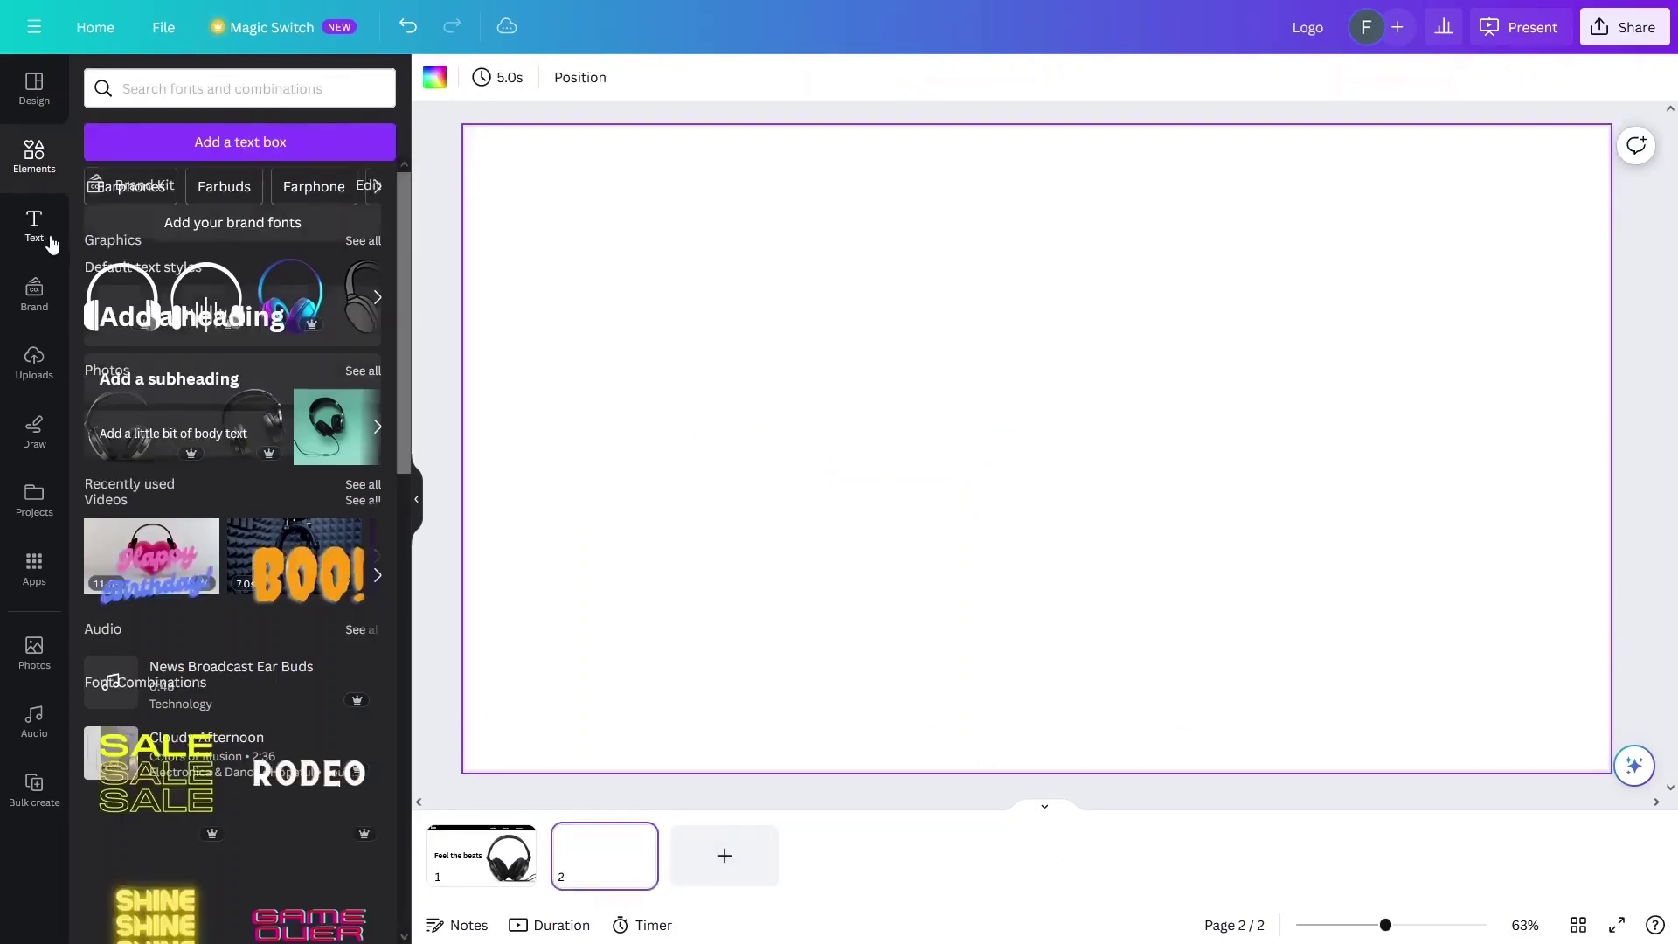
left_click(232, 316)
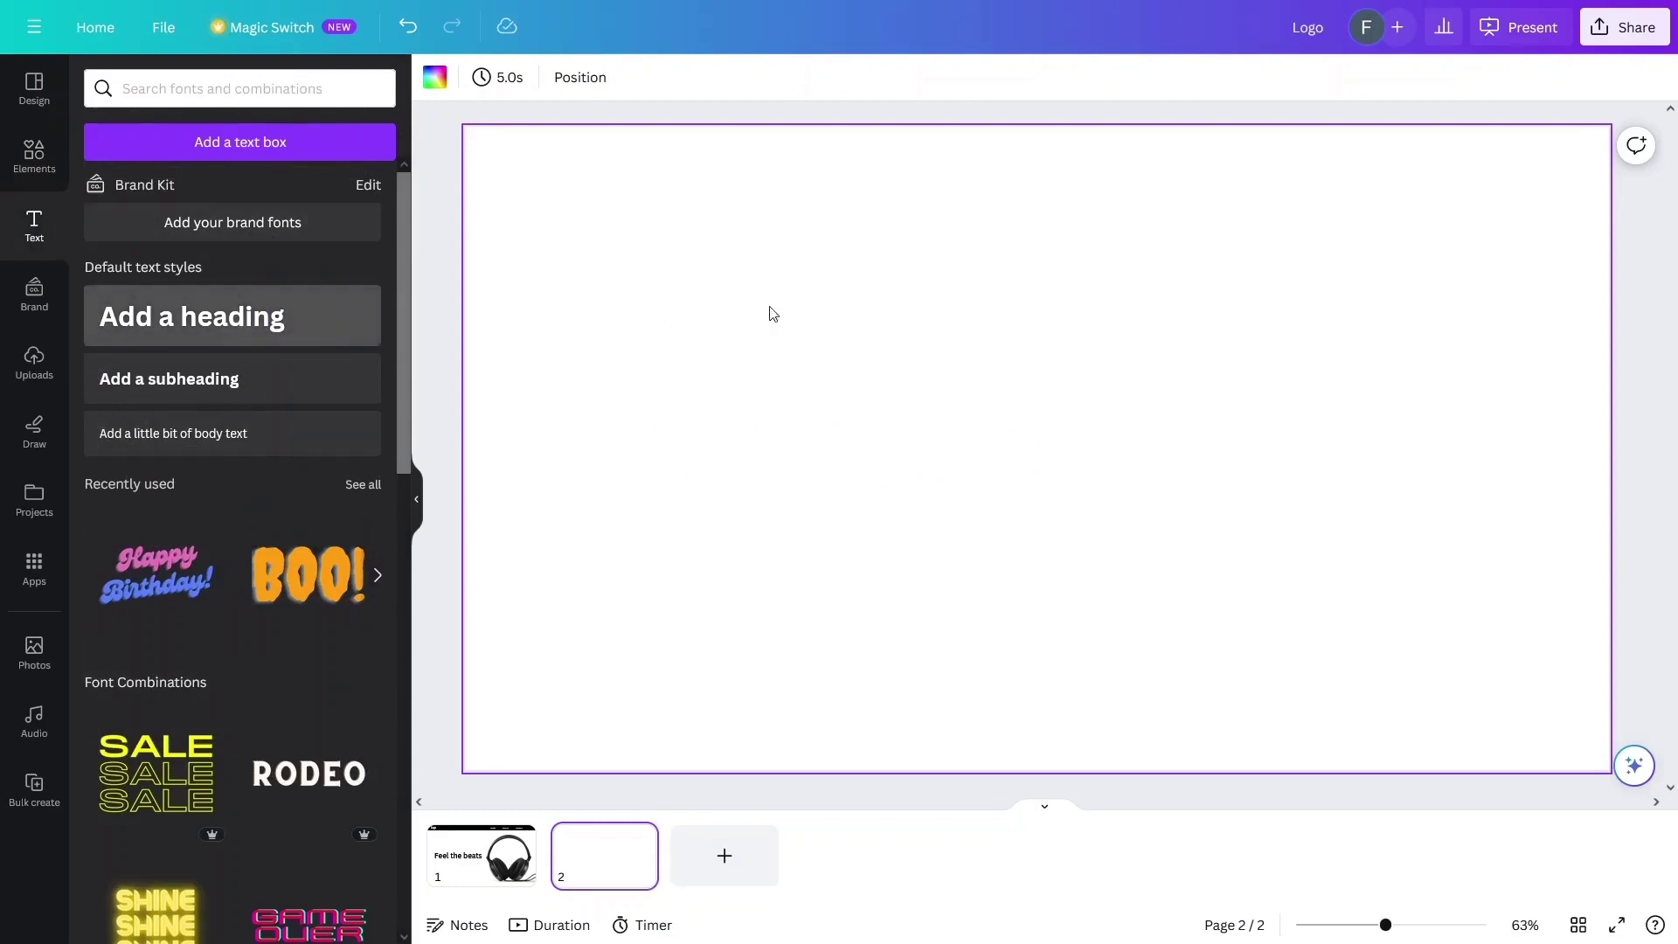
left_click_drag(813, 441, 824, 227)
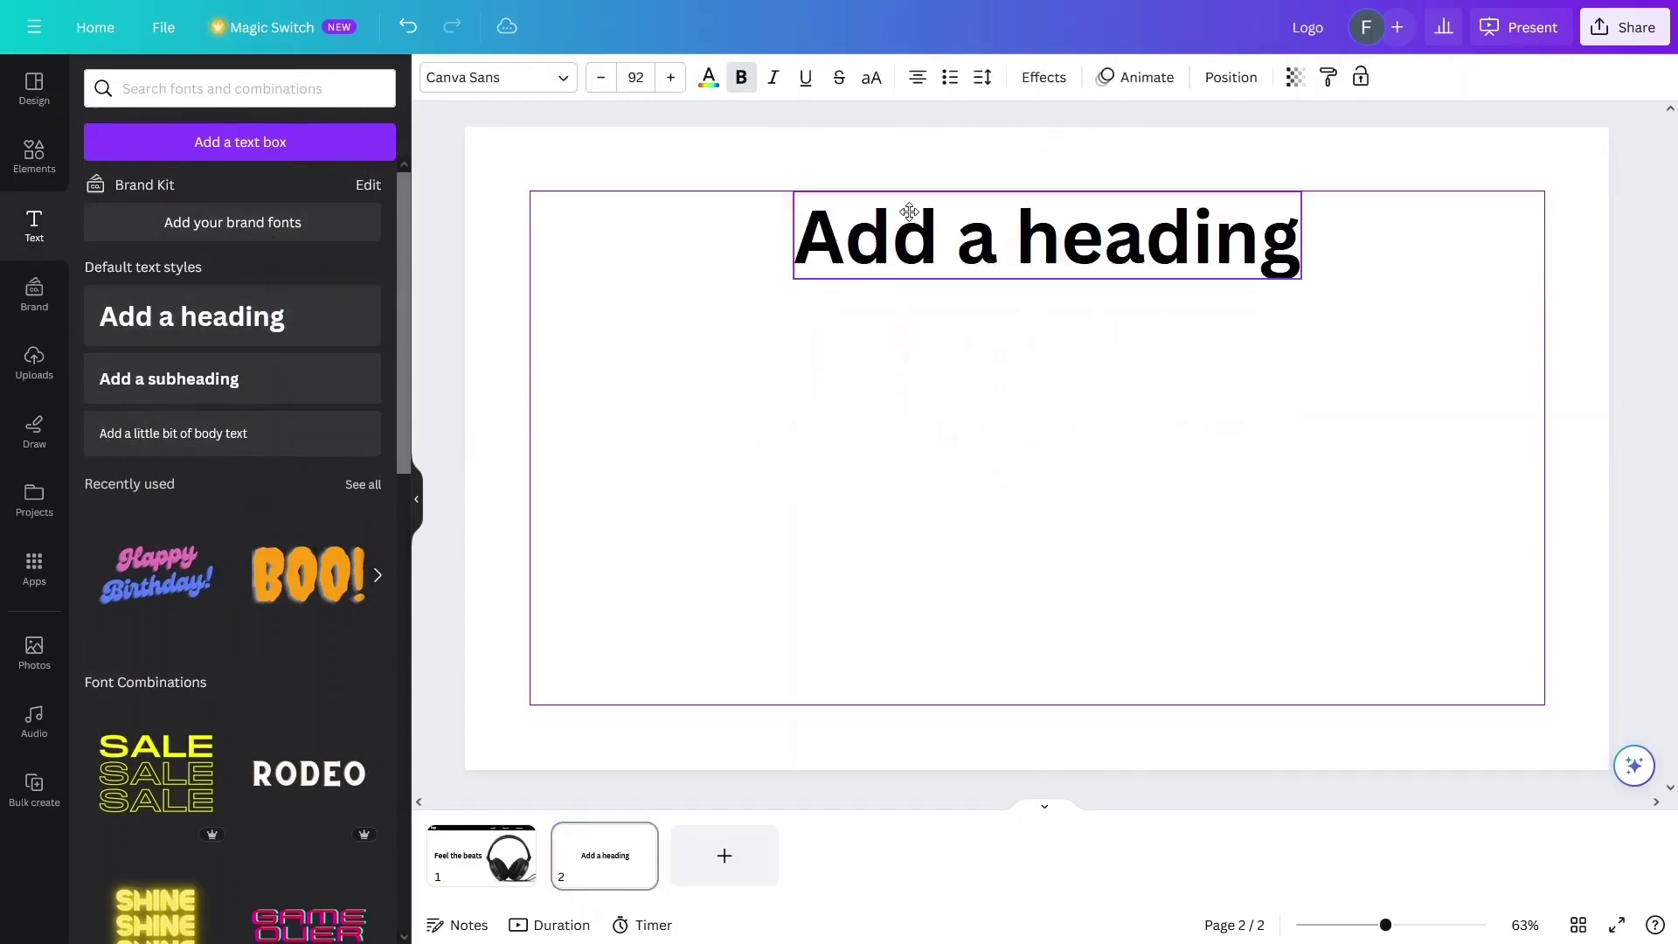
double_click(911, 217)
triple_click(911, 216)
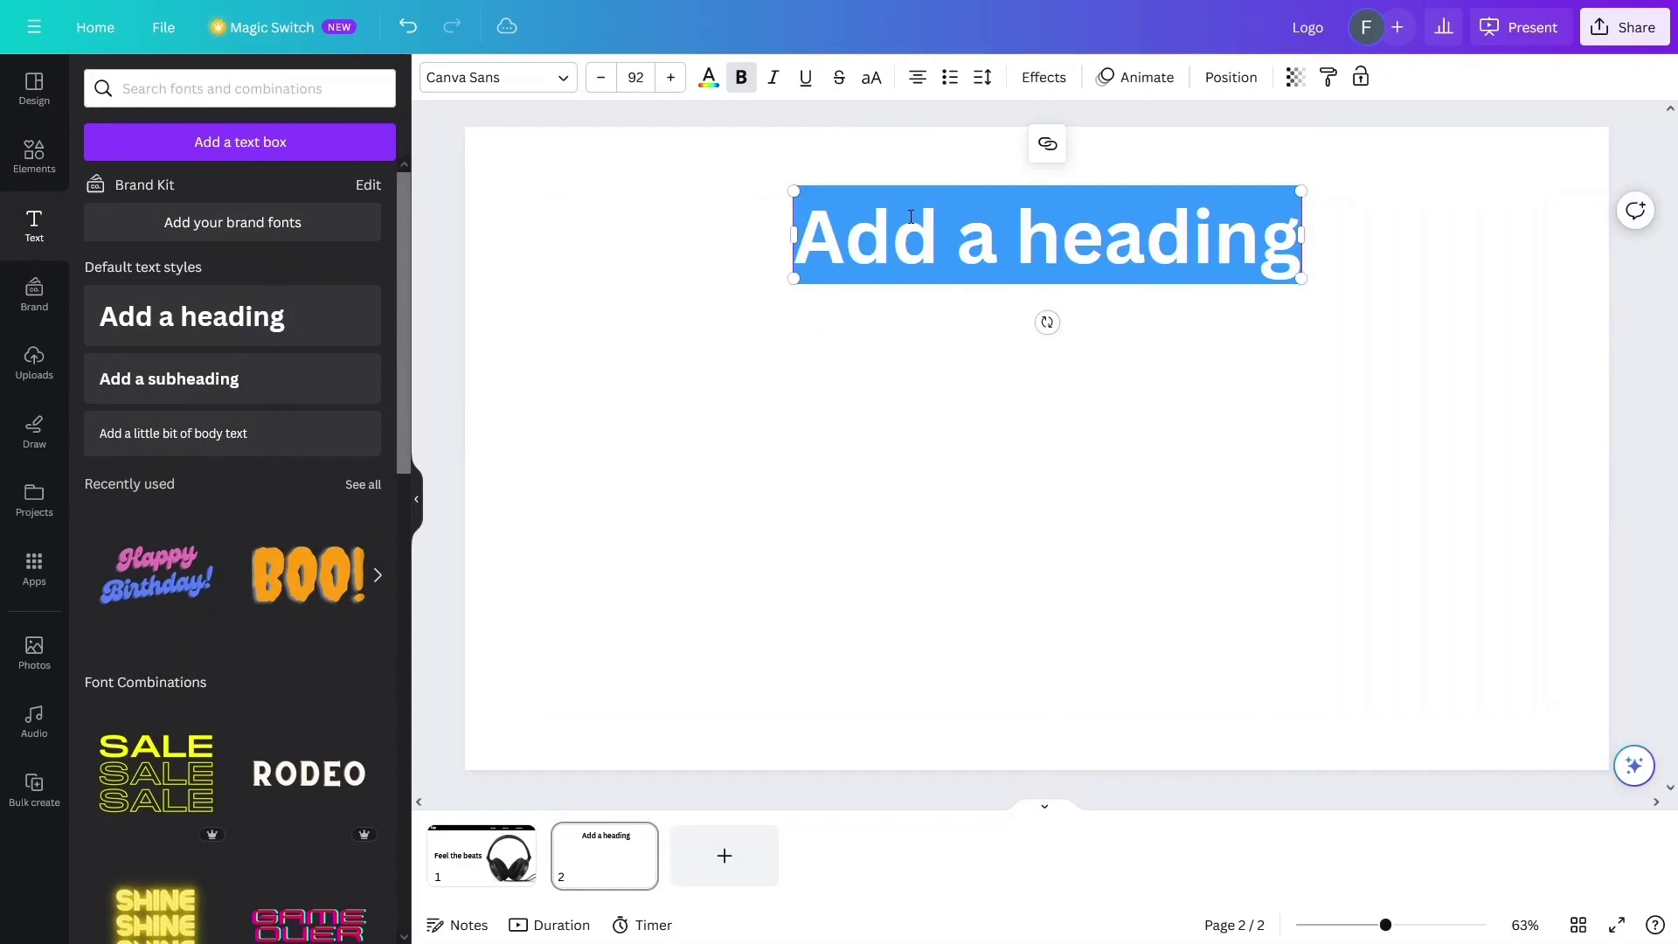
type("About US")
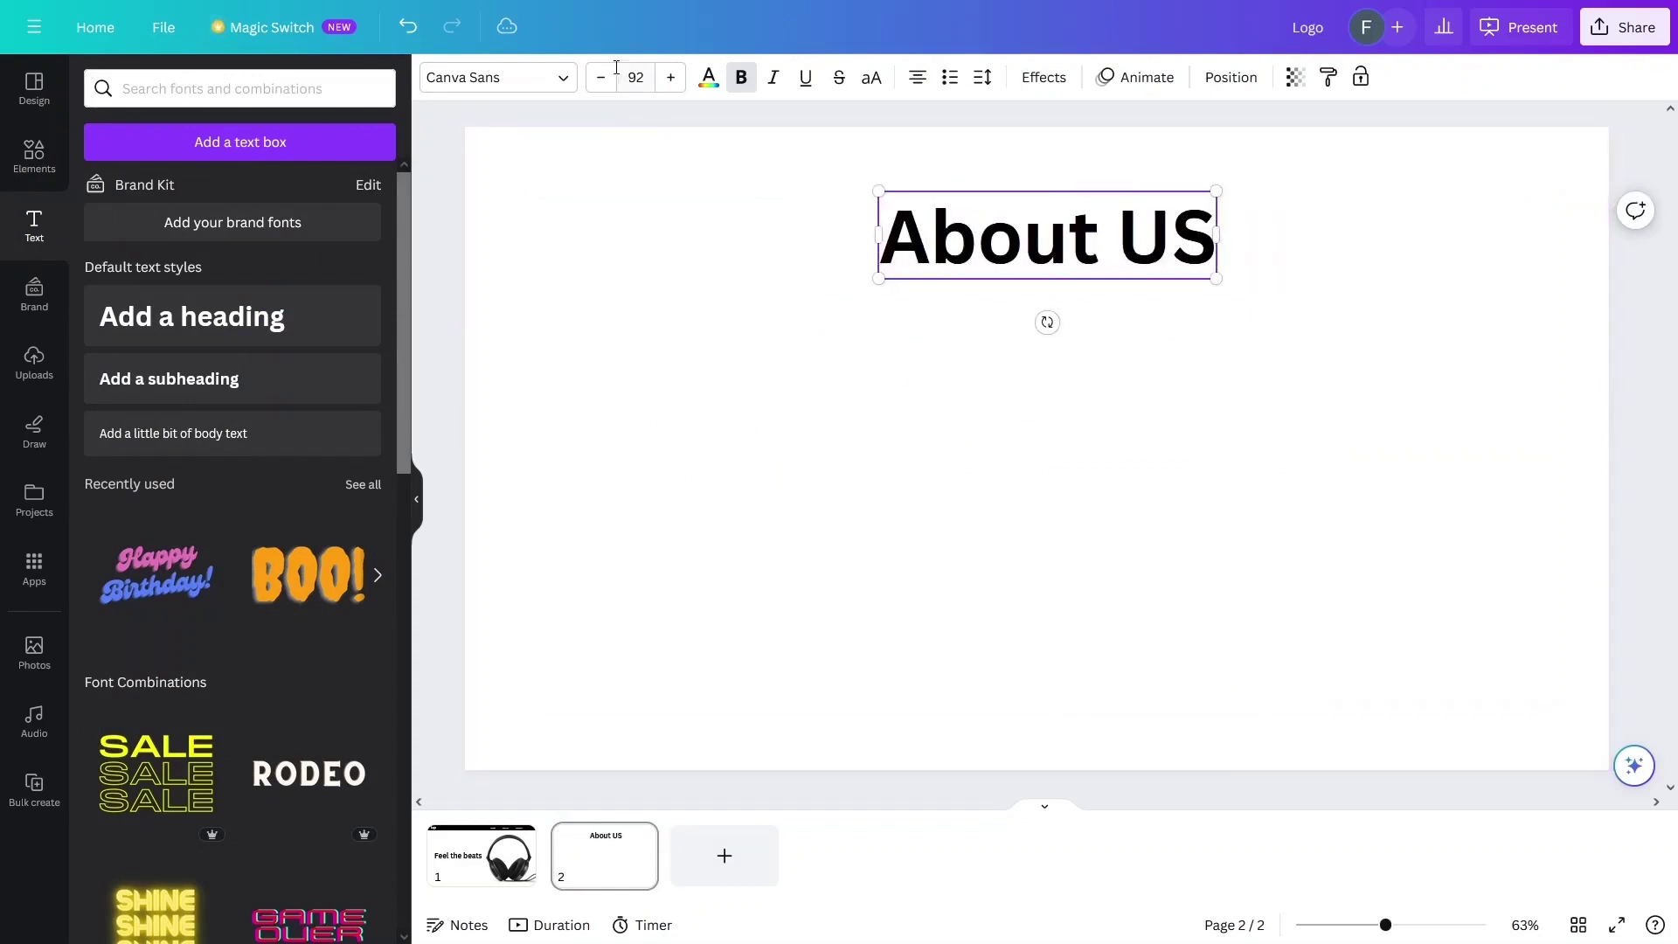
- Set the font size of the "About US" heading to 60
left_click(641, 78)
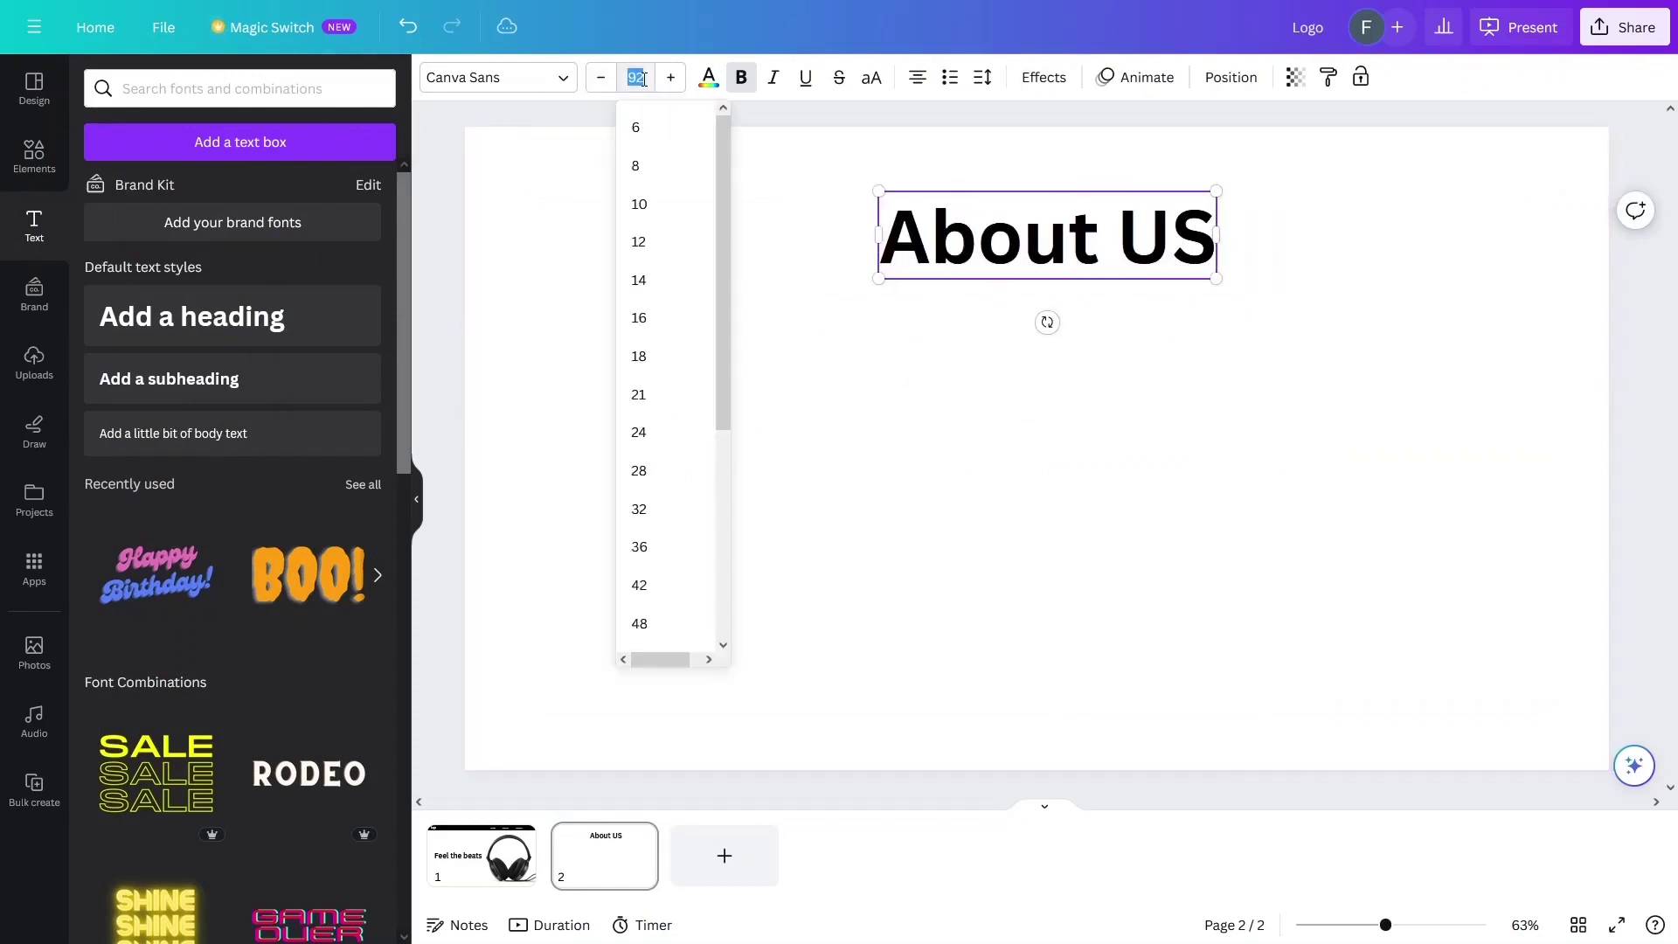
type("60")
key("Return")
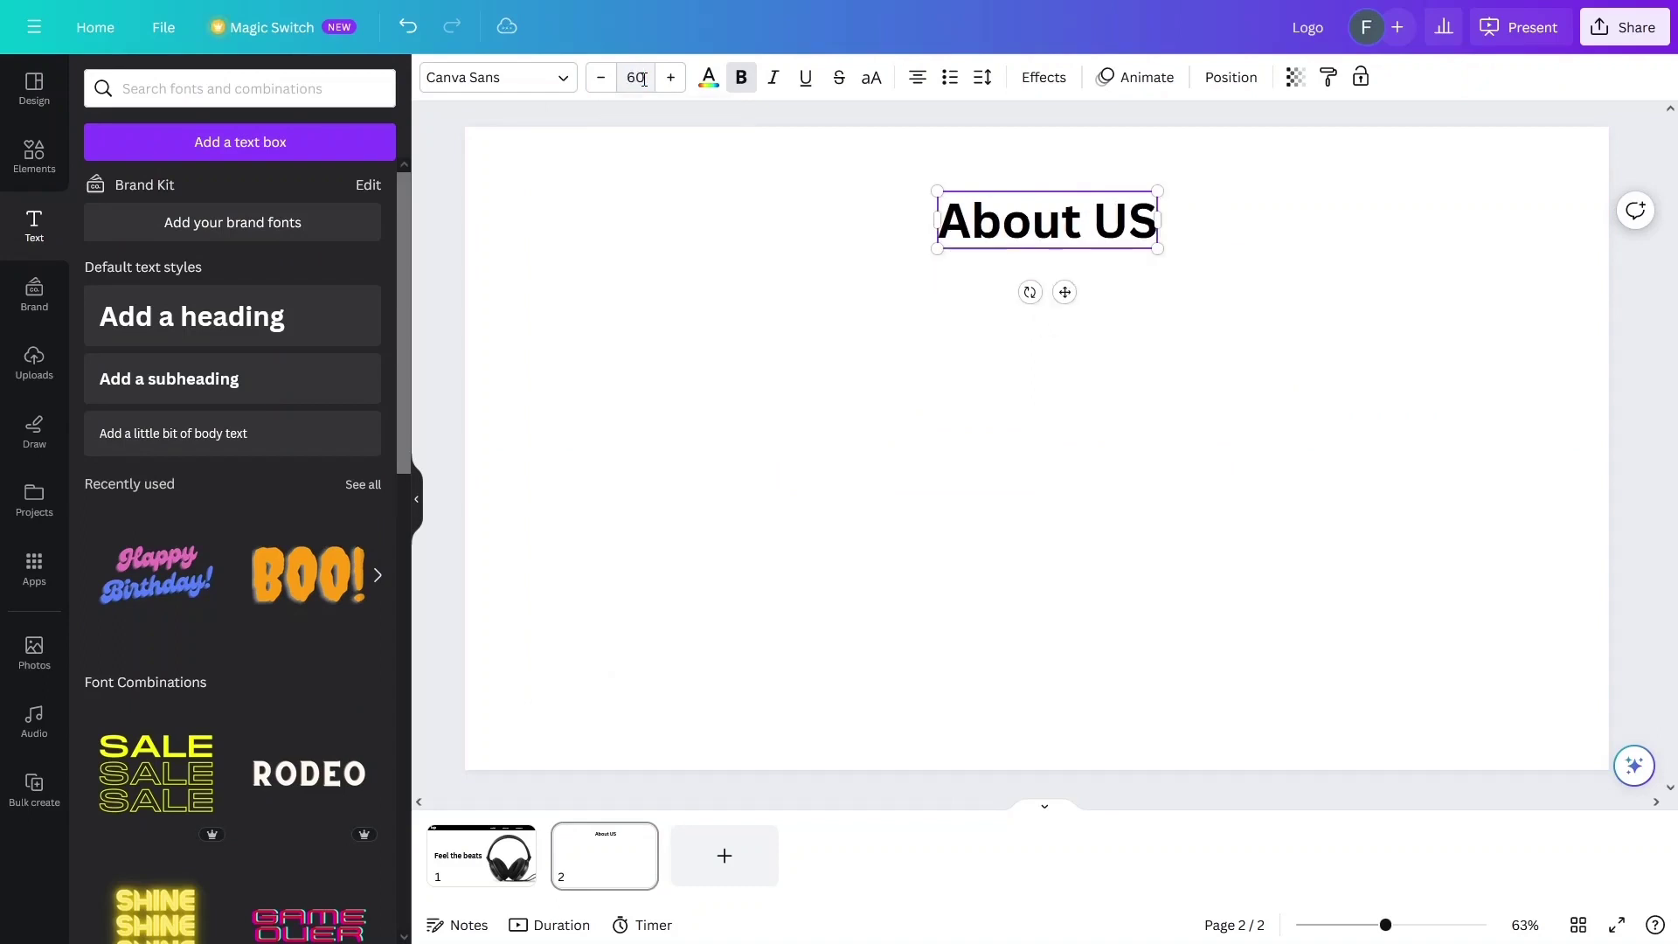
left_click(831, 323)
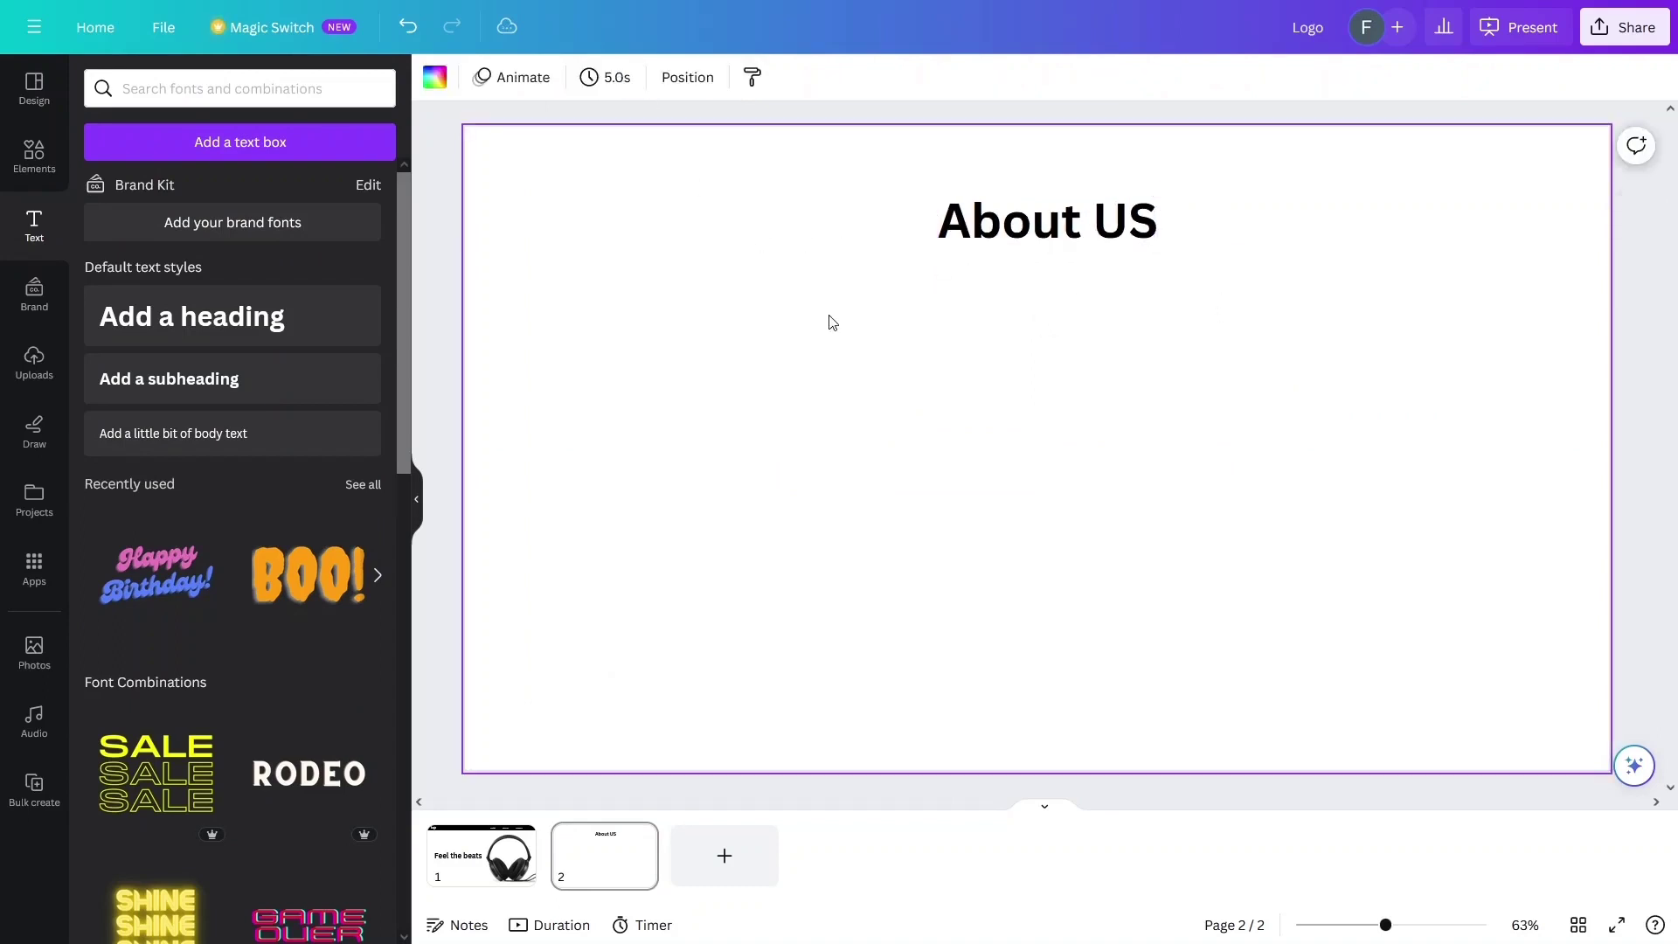
- Add body text below the "About US" heading and fill it with the paragraph beginning "When it comes to adding body text"
left_click(223, 437)
left_click(936, 375)
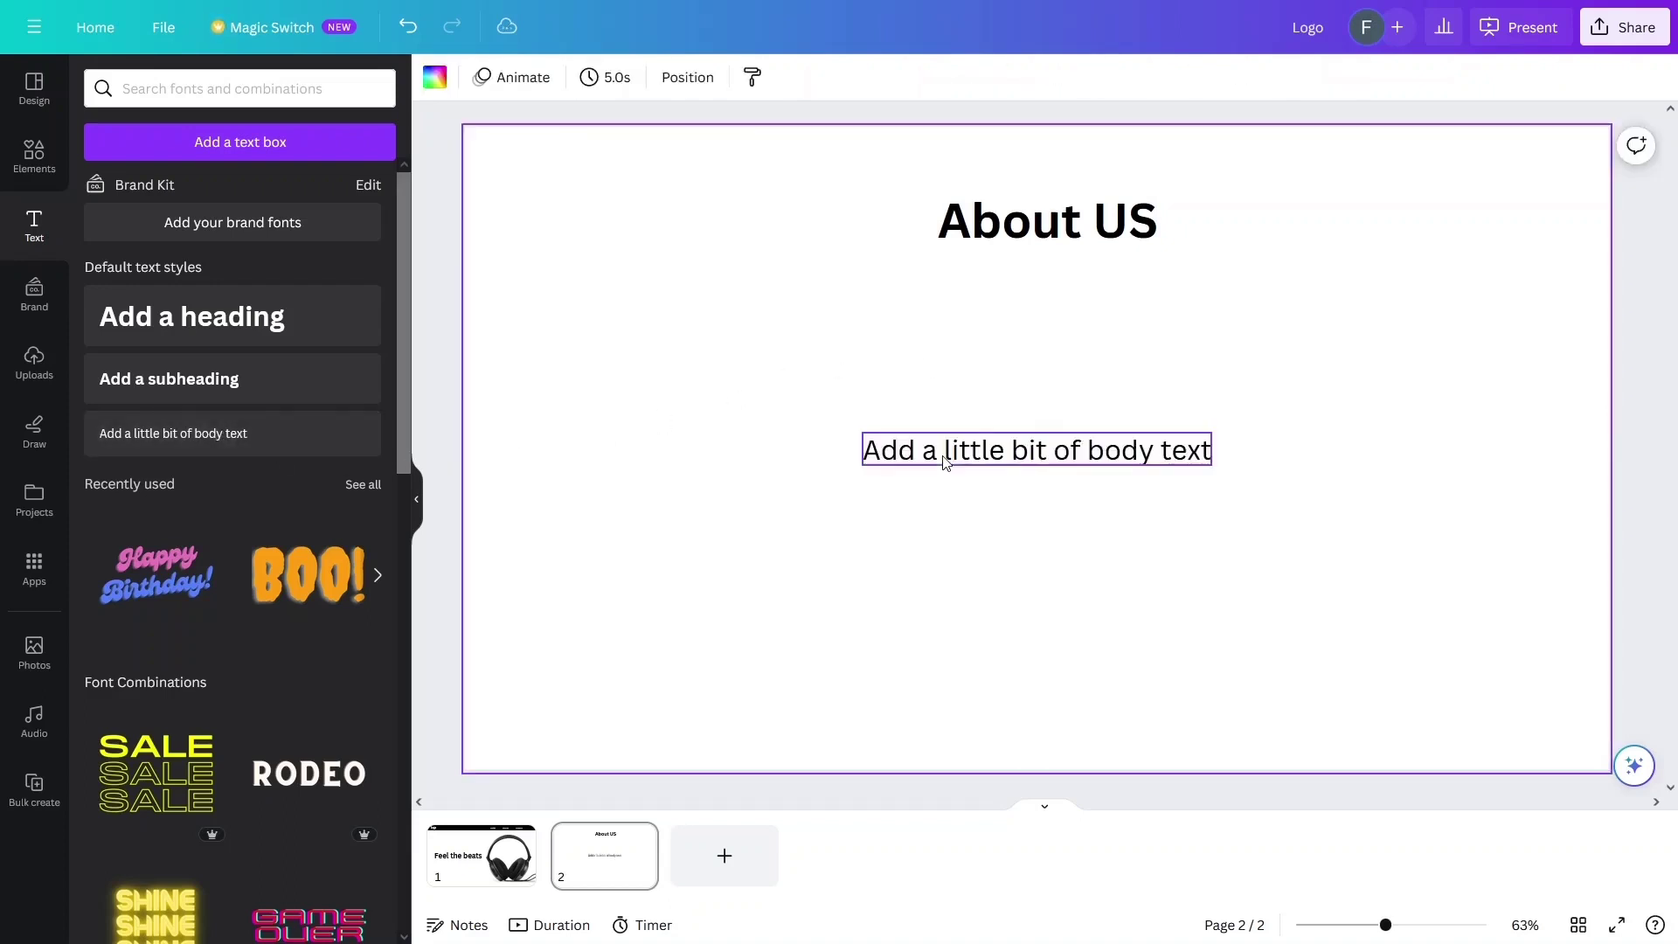
left_click_drag(942, 453, 965, 320)
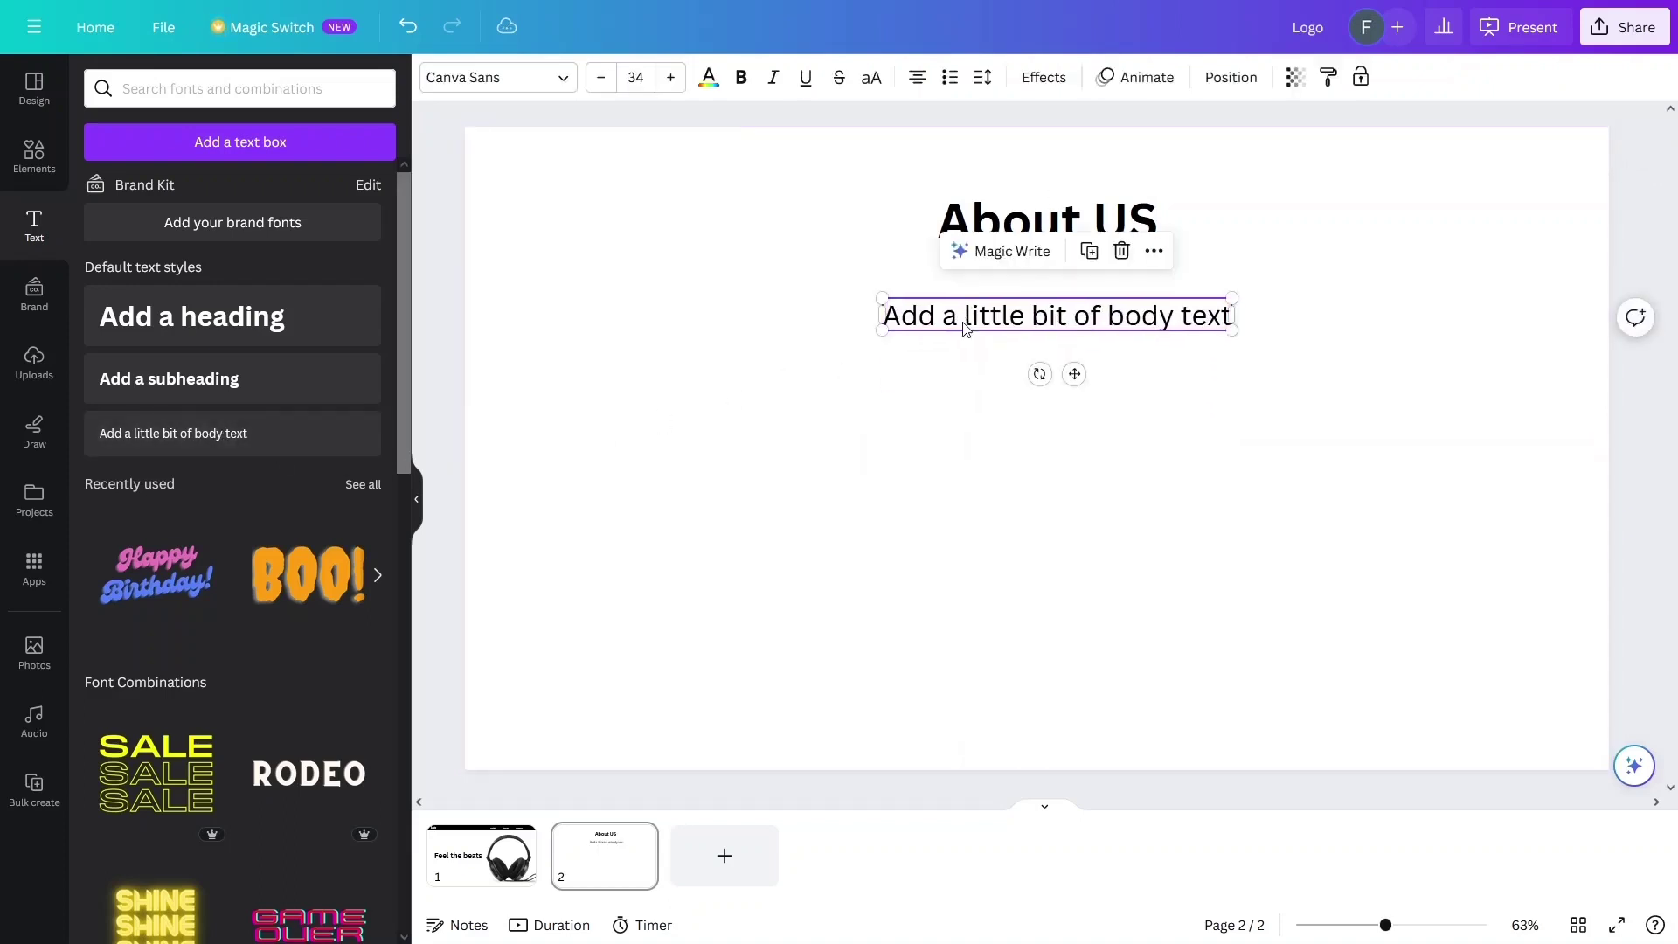
double_click(965, 322)
type("When it comes to adding body text, it's important to consider the purpose and audience of your writing. Are you trying to inform, persuade, or entertain? Who will be reading your words? Once you have a clear understanding of your goals, it's time to craft your message. One key element of effective body text is clarity. Make sure your writing is easy to understand and free of confusing jargon or overly complex sentences. You want to communicate your ideas clearly and concisely.")
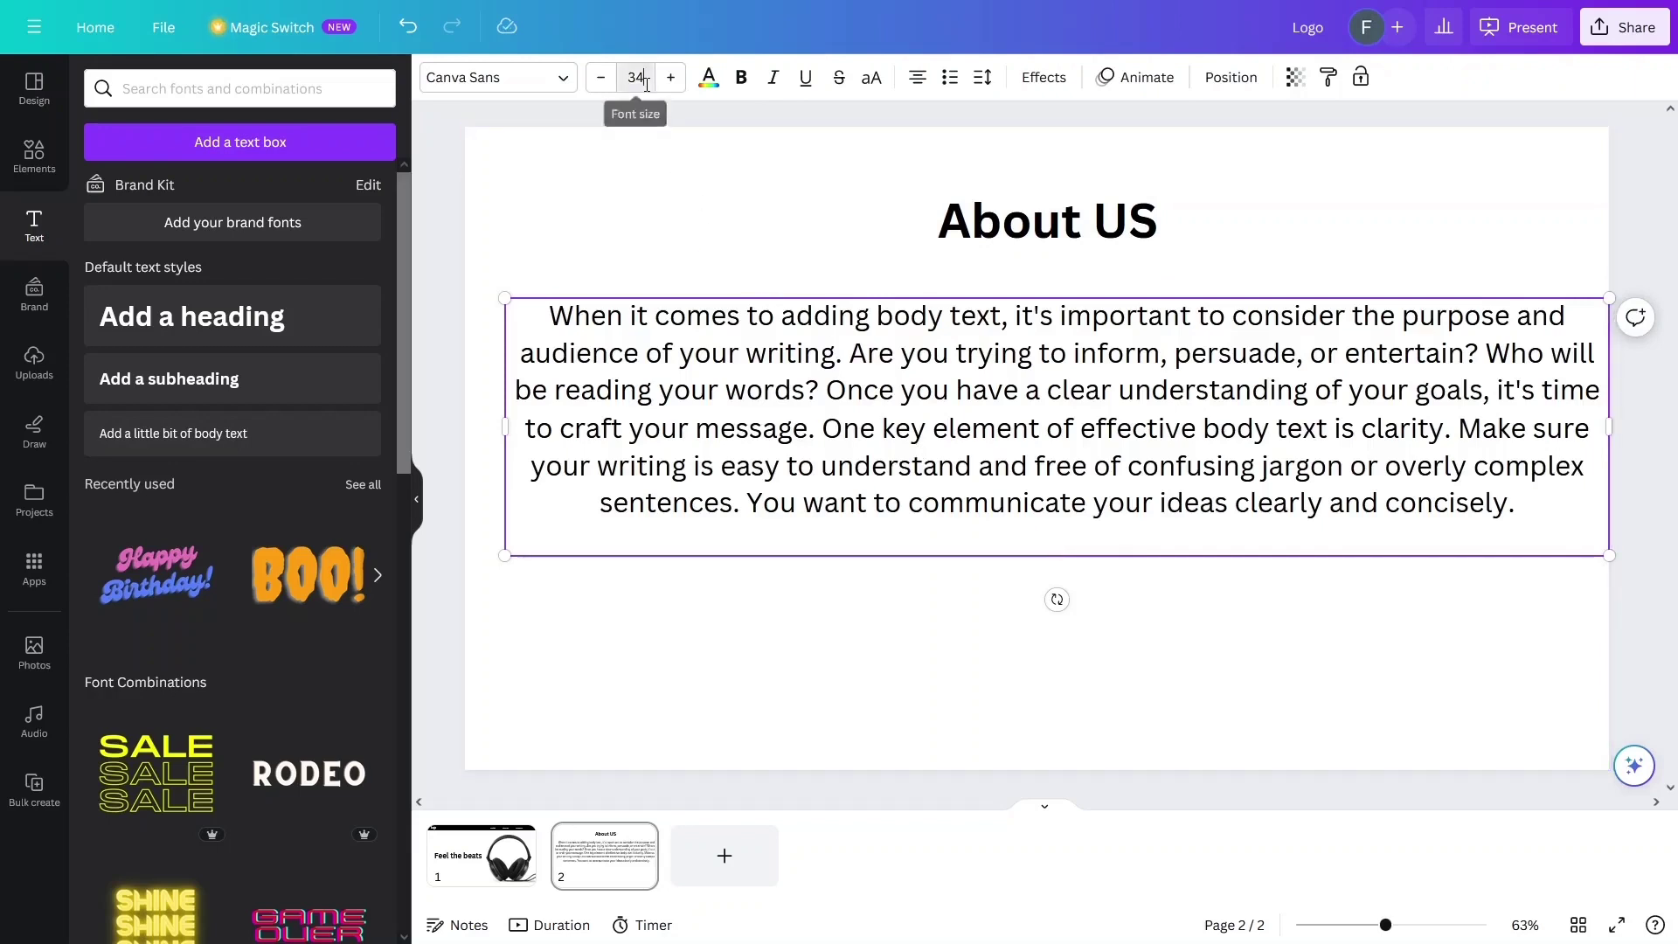
- Set the font size of the paragraph below the "About US" heading to 20
left_click(700, 263)
left_click(783, 484)
left_click(636, 77)
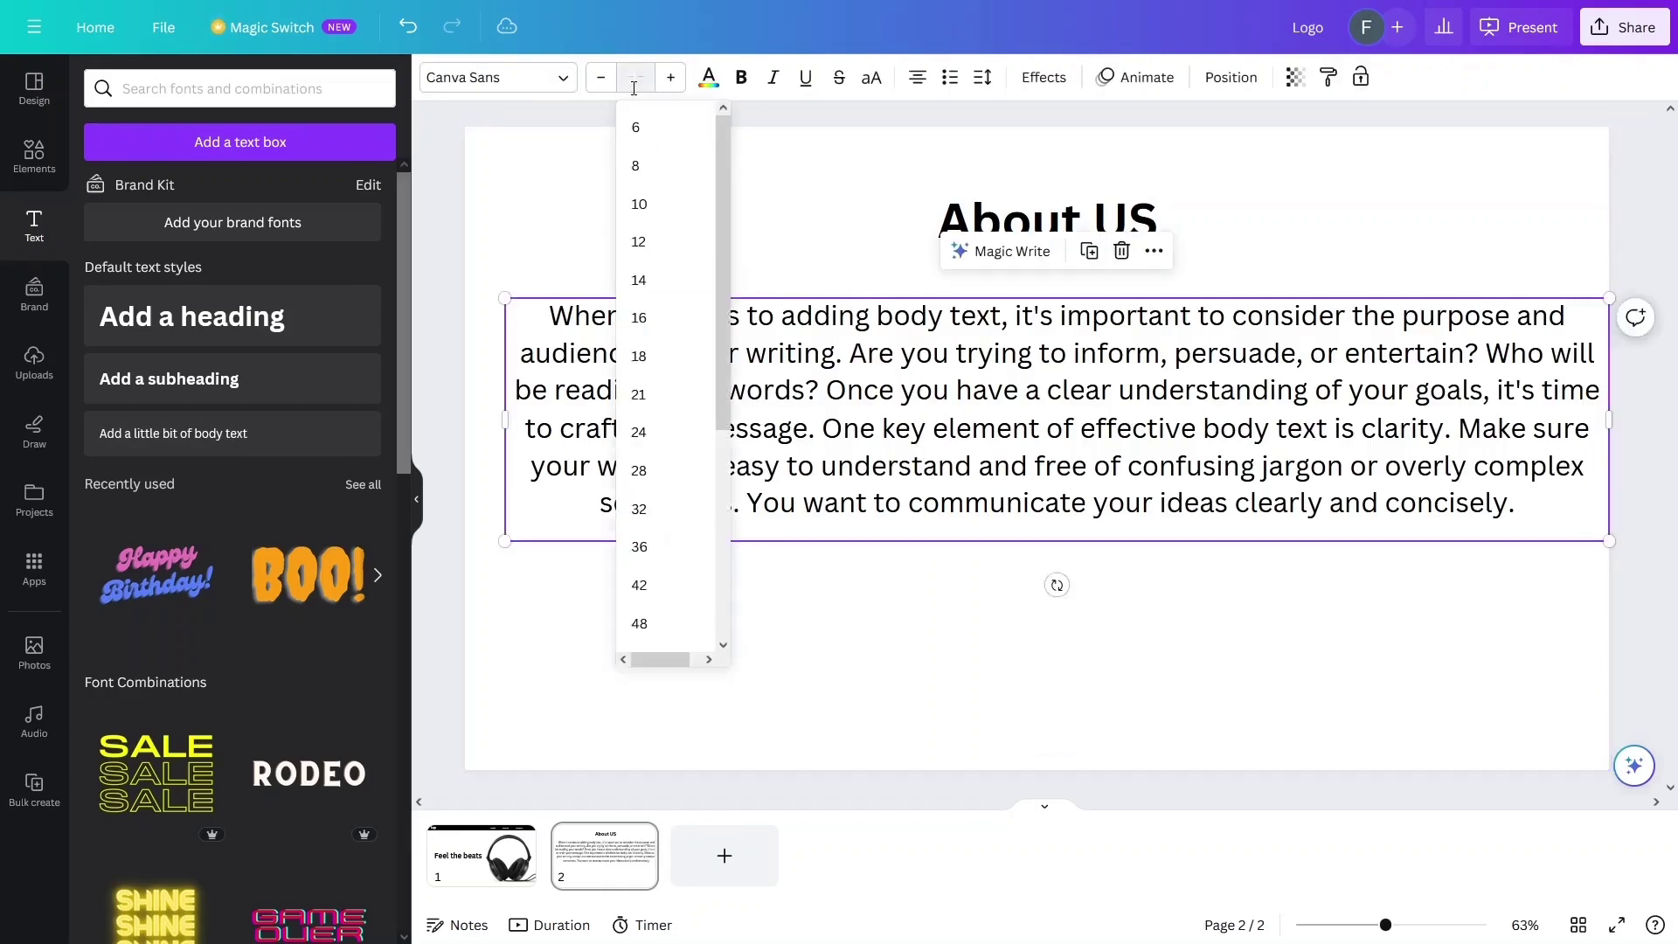
type("20")
key("Return")
left_click(679, 281)
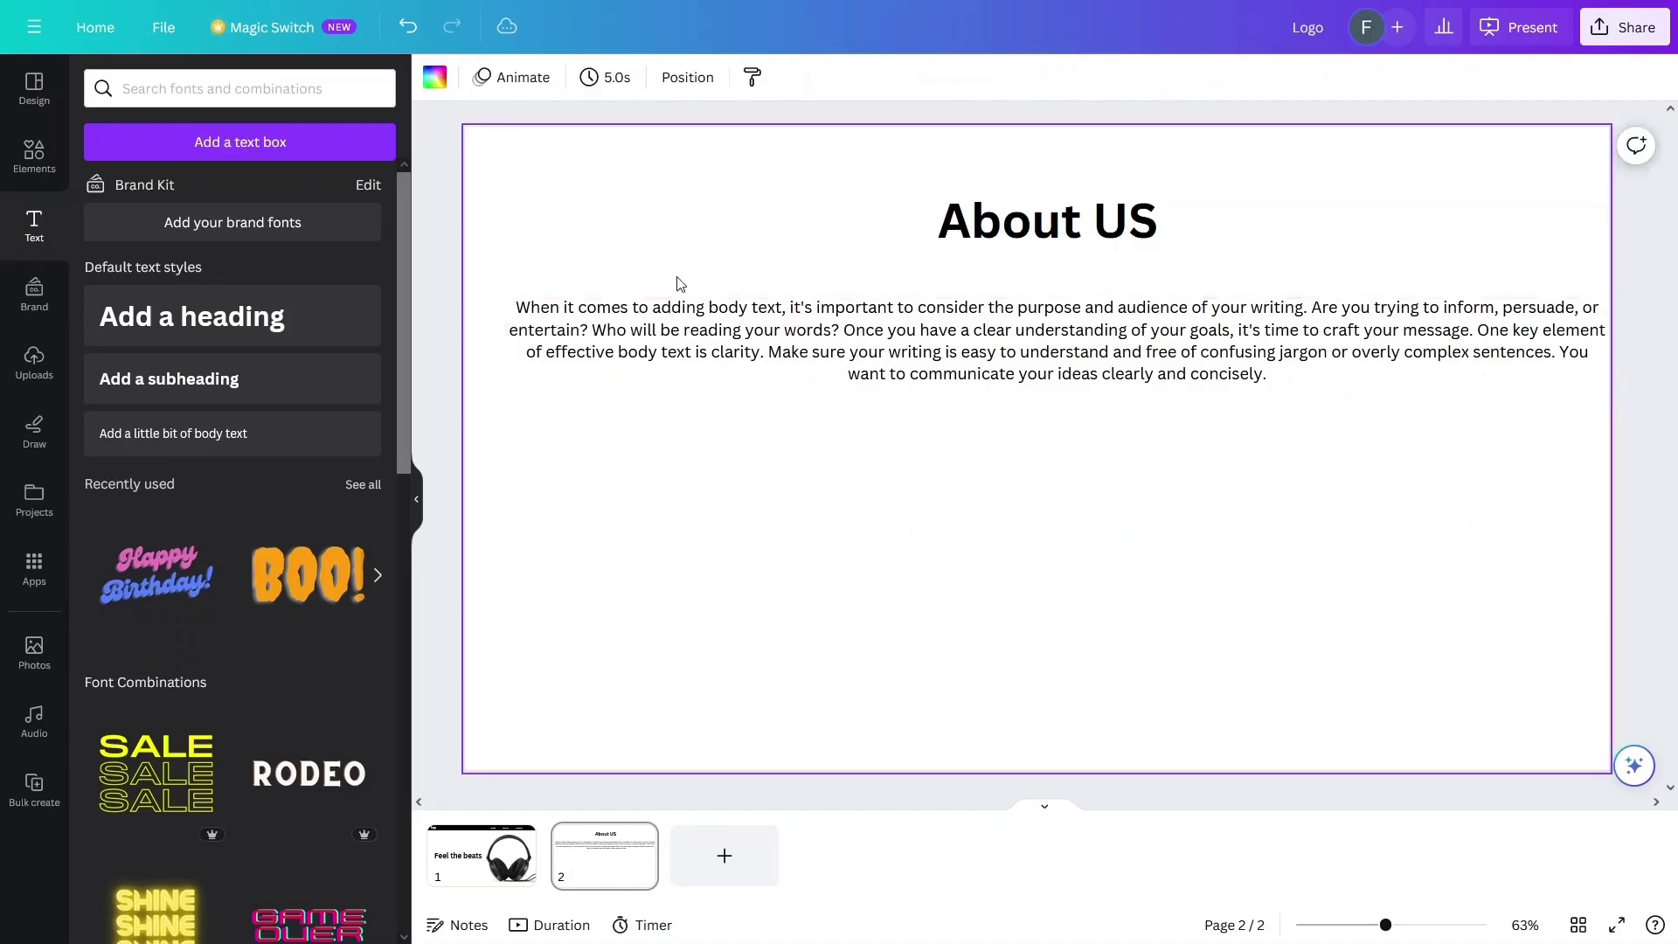
- Narrow the paragraph's text box slightly and centre it on the page, closer below the "About US" heading
left_click(1147, 318)
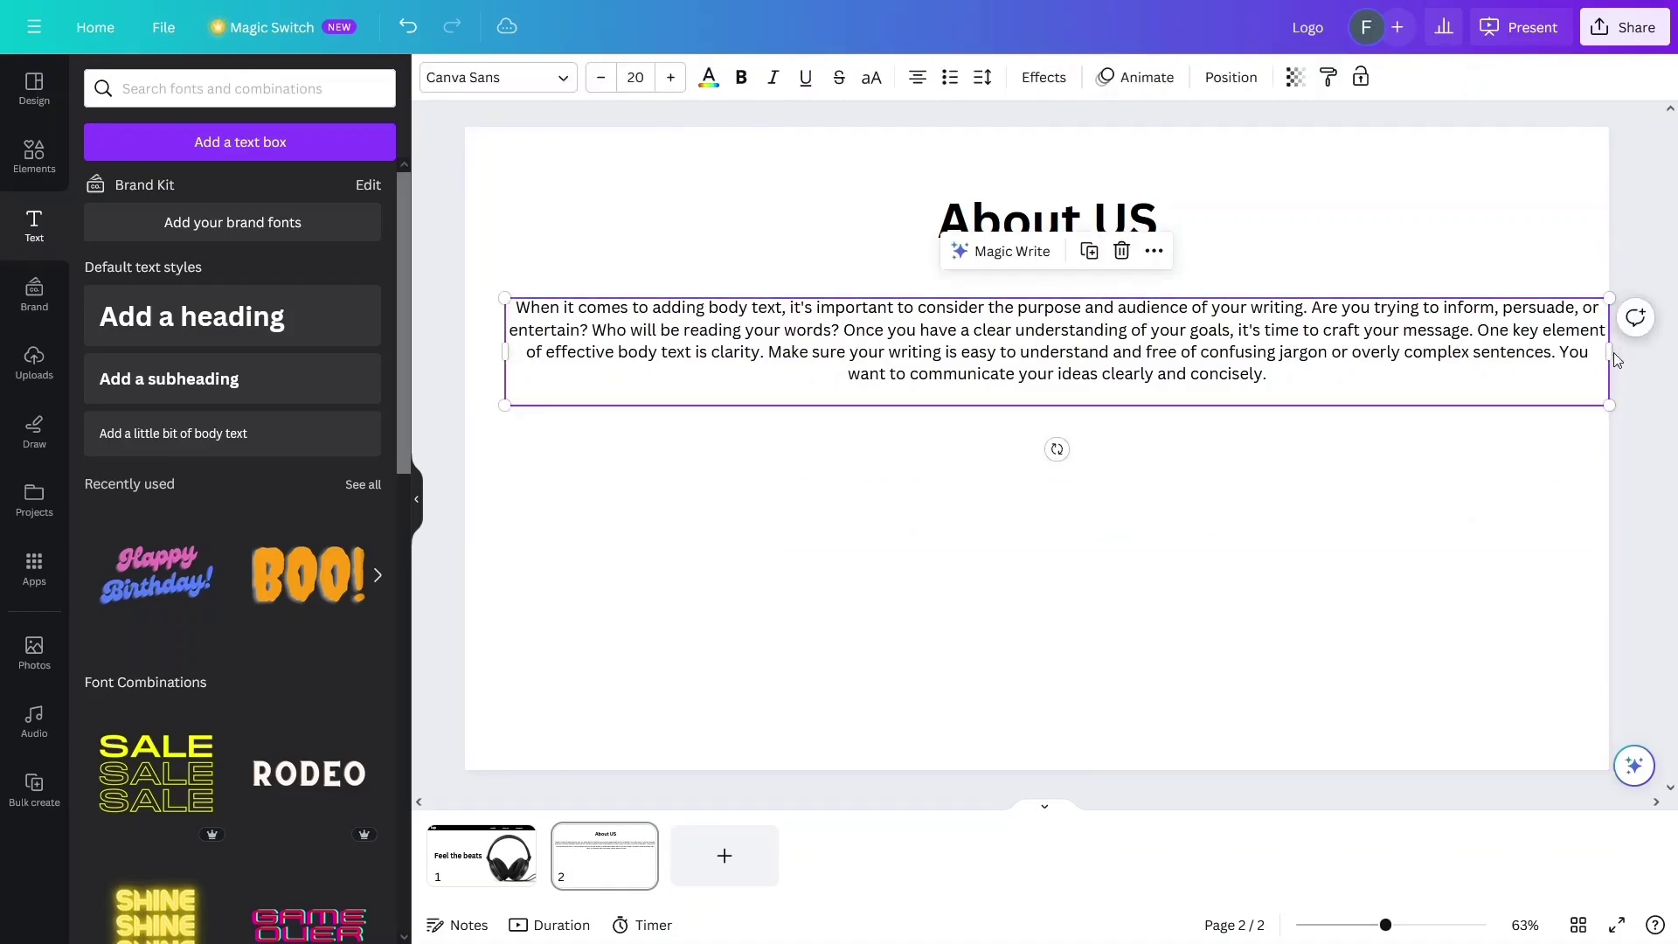
left_click_drag(1608, 351, 1510, 348)
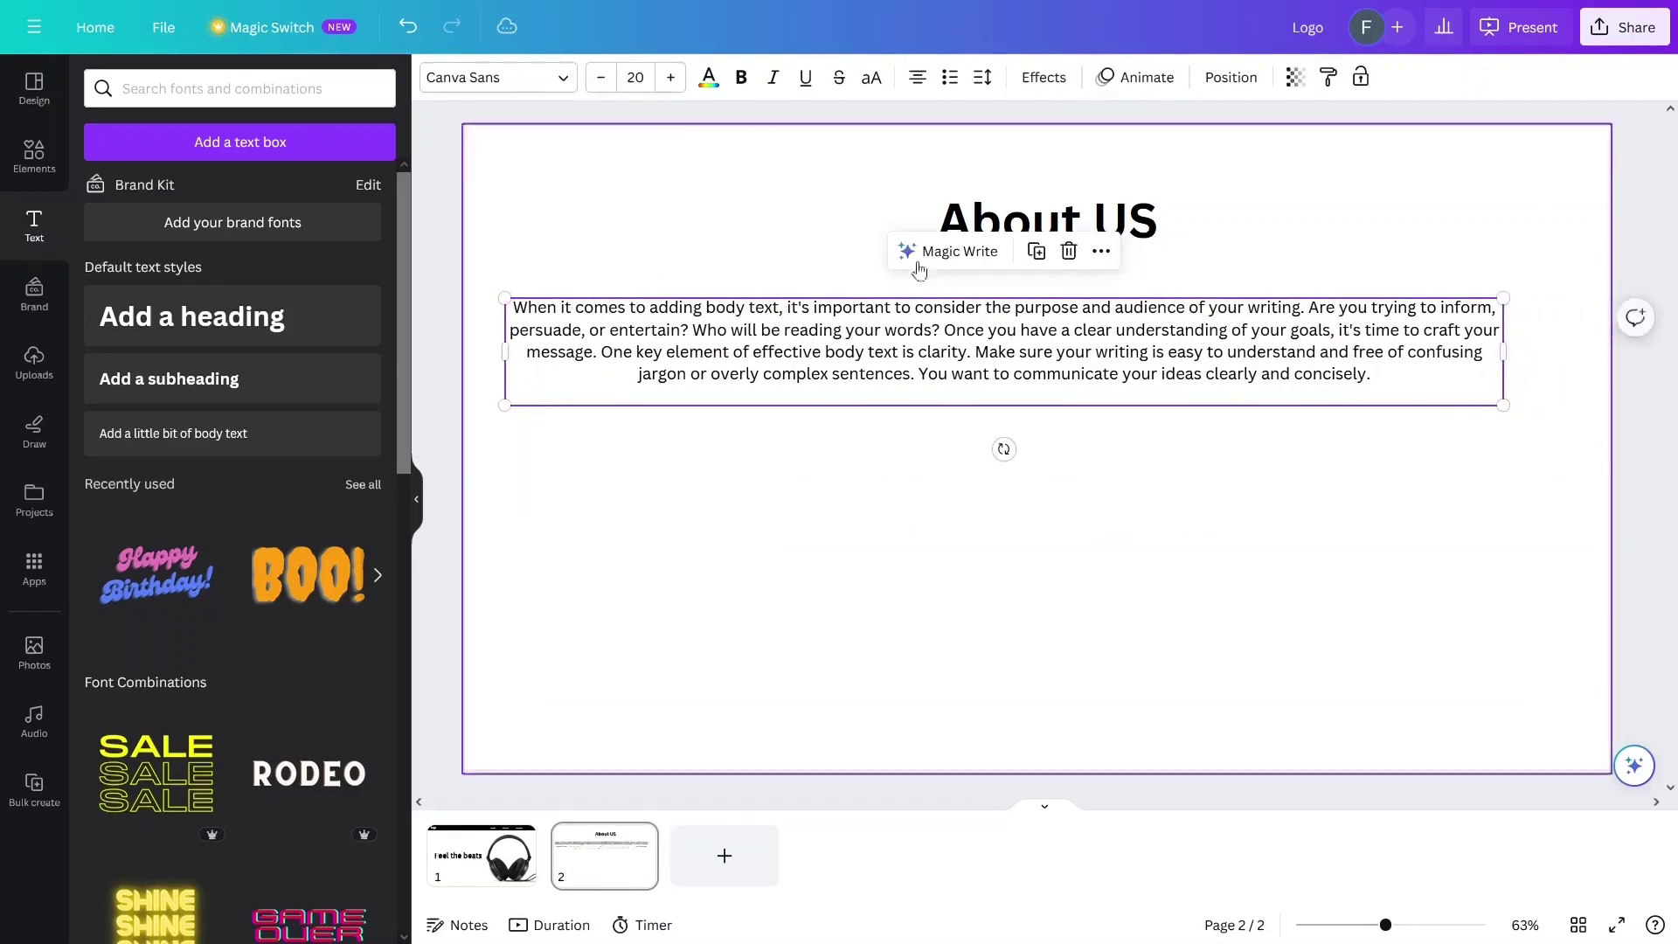
left_click_drag(913, 322, 957, 300)
left_click(1468, 617)
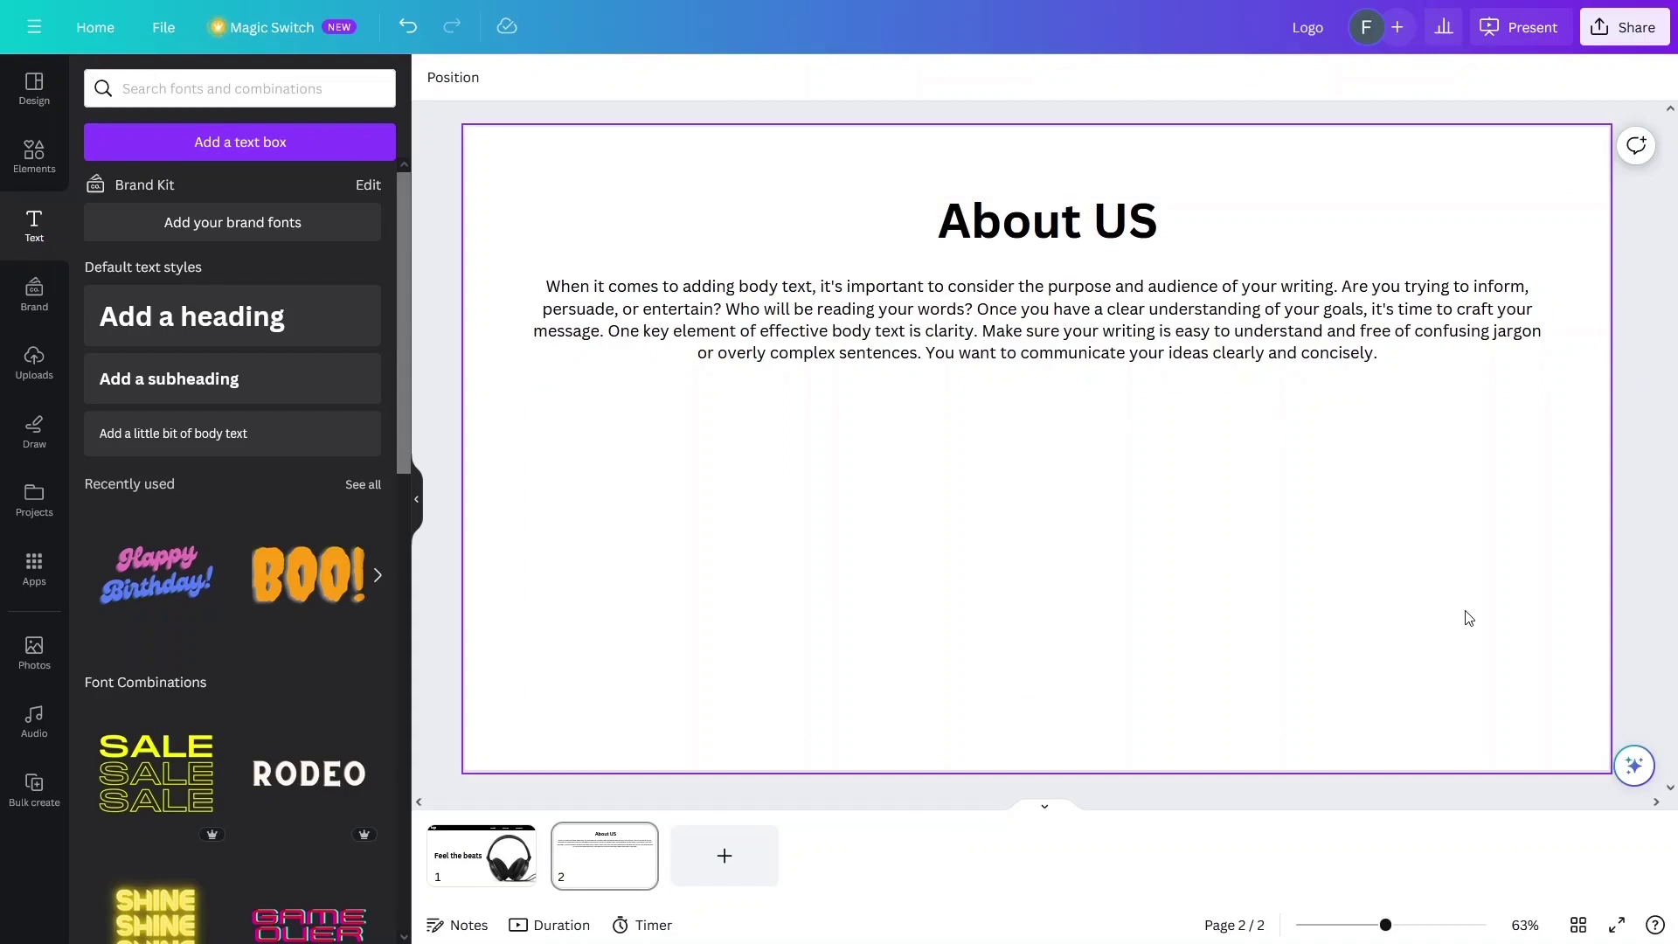
- Insert the line-drawn headphones graphic with a curly cord and place it at the page's right edge, running partly off the page
left_click(29, 169)
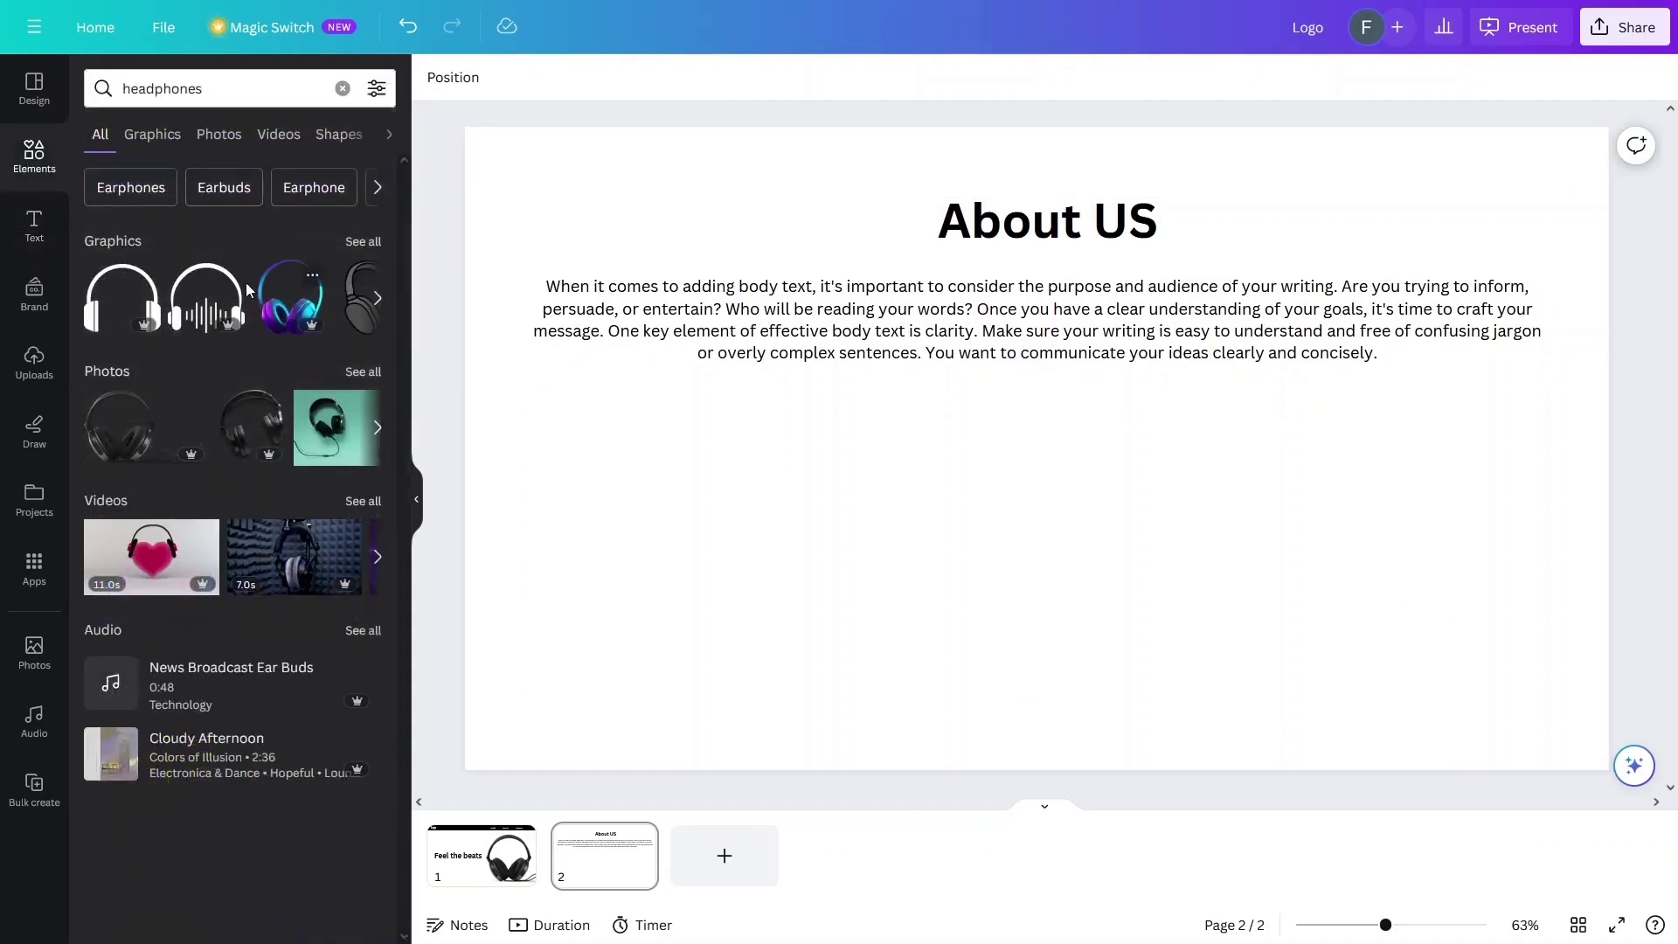
left_click(152, 136)
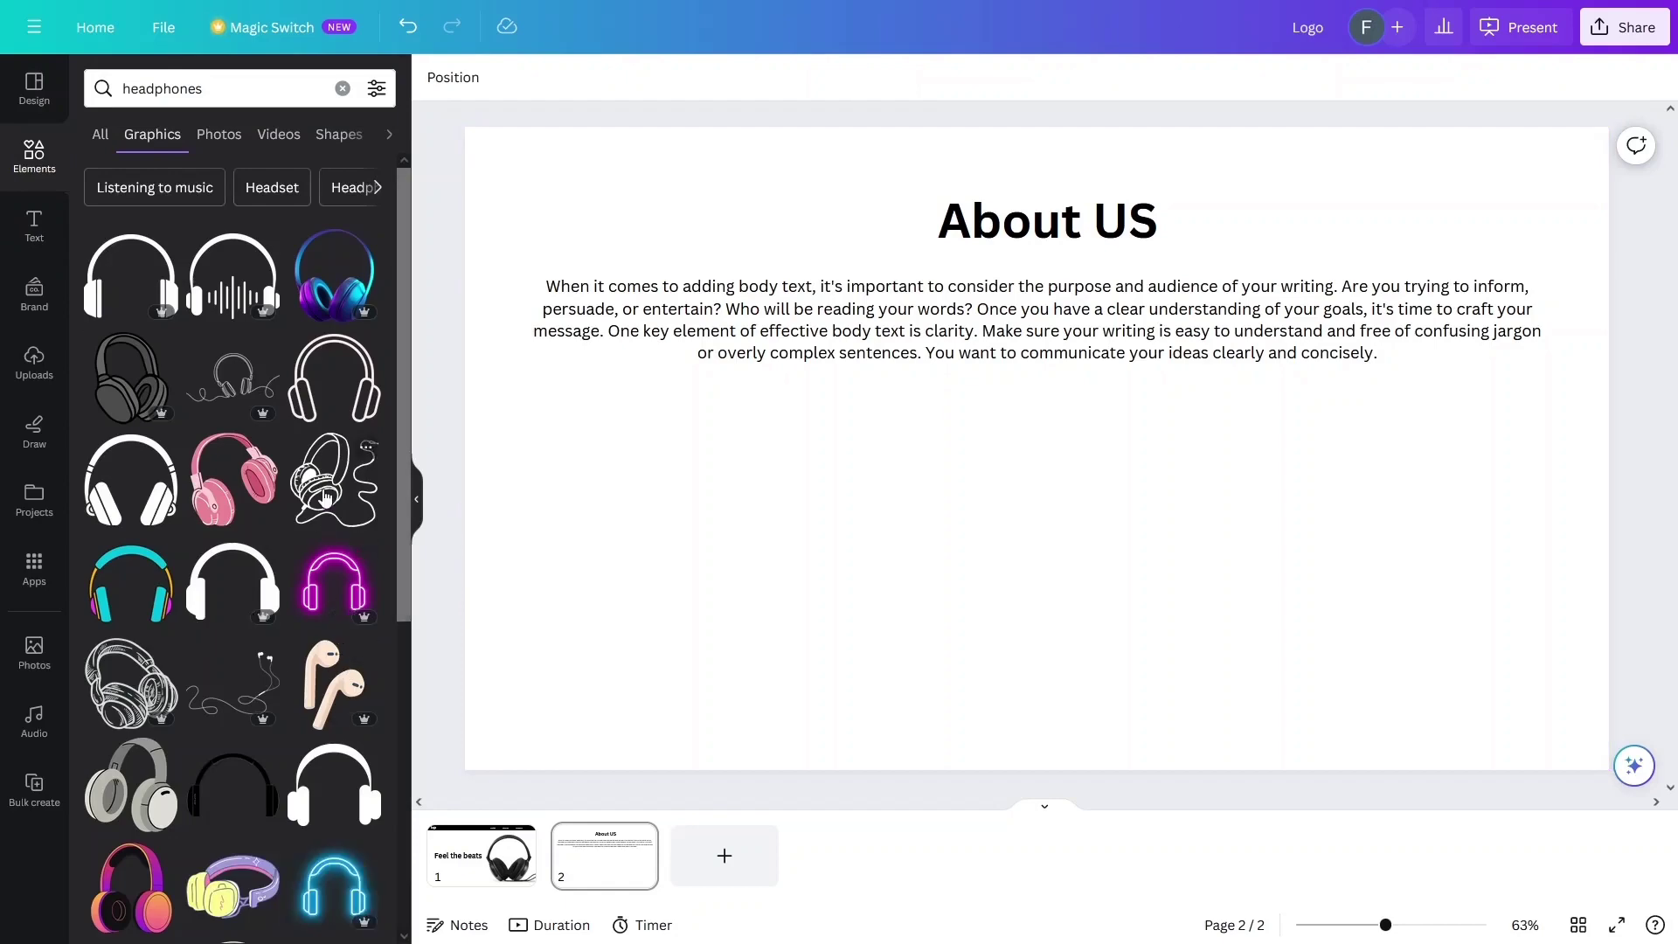
left_click(345, 512)
left_click_drag(1011, 479, 1513, 342)
left_click(1544, 345)
left_click(1355, 506)
left_click(1142, 476)
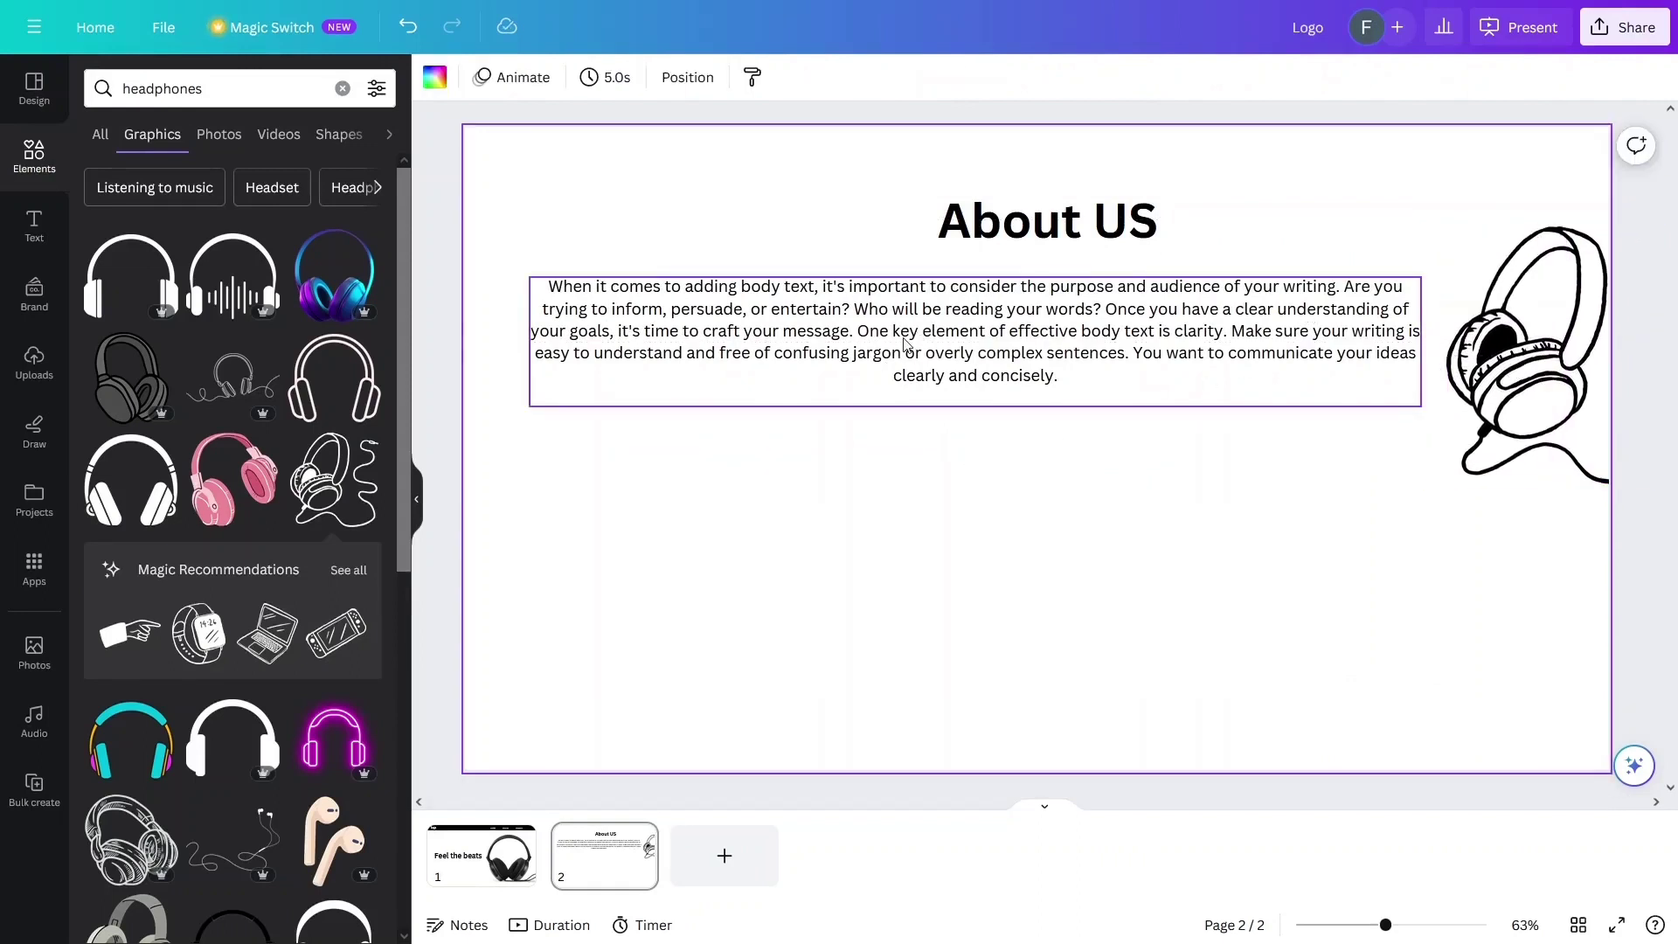
- Narrow the paragraph further and centre it under the "About US" heading so it clears the headphones graphic
left_click_drag(904, 338, 964, 338)
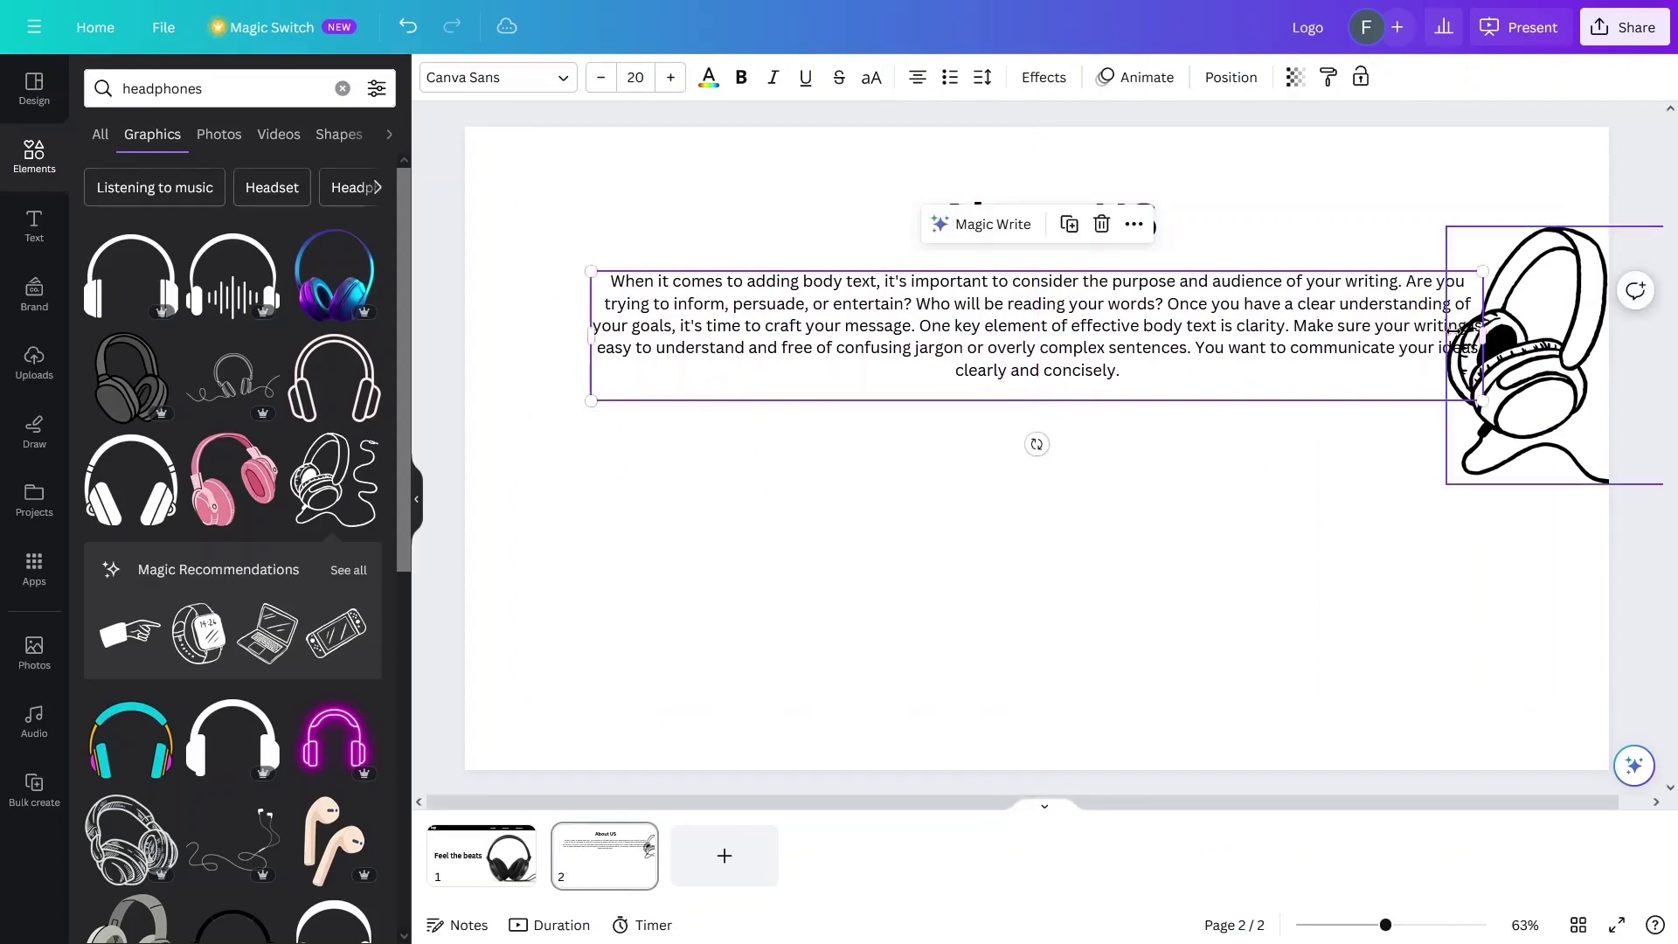
left_click_drag(1484, 328, 1408, 335)
left_click_drag(1113, 341, 1150, 339)
left_click(1095, 523)
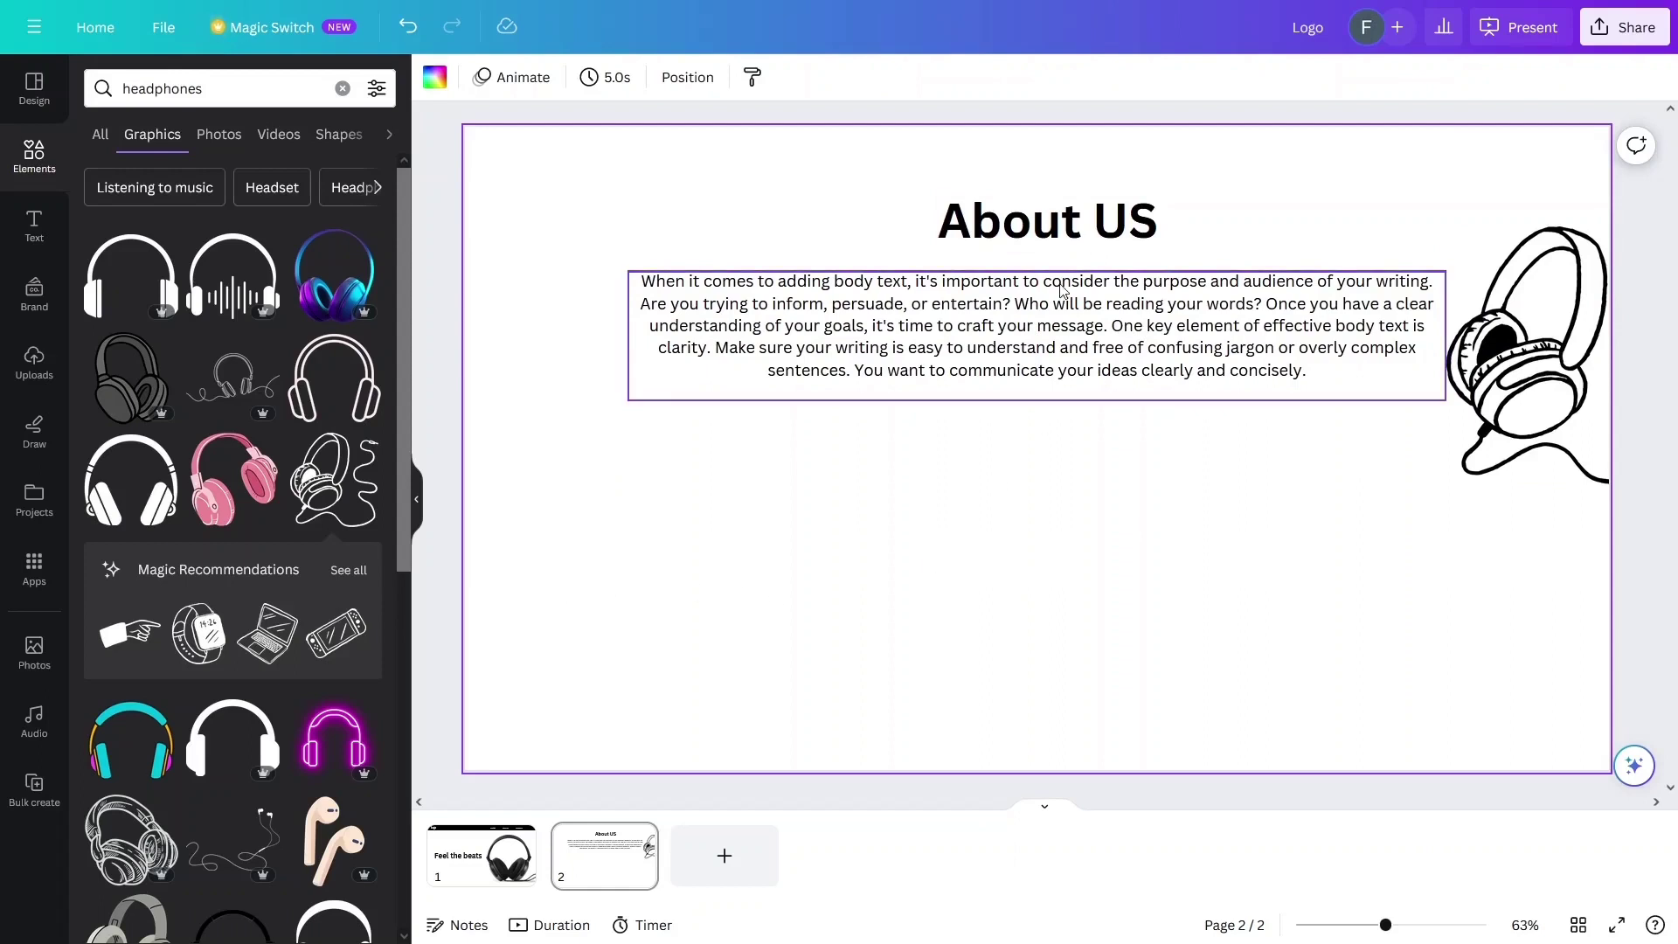
- Search the elements for "line break" and add the plain solid line shape to the "About US" page
left_click(94, 91)
key("ctrl+a")
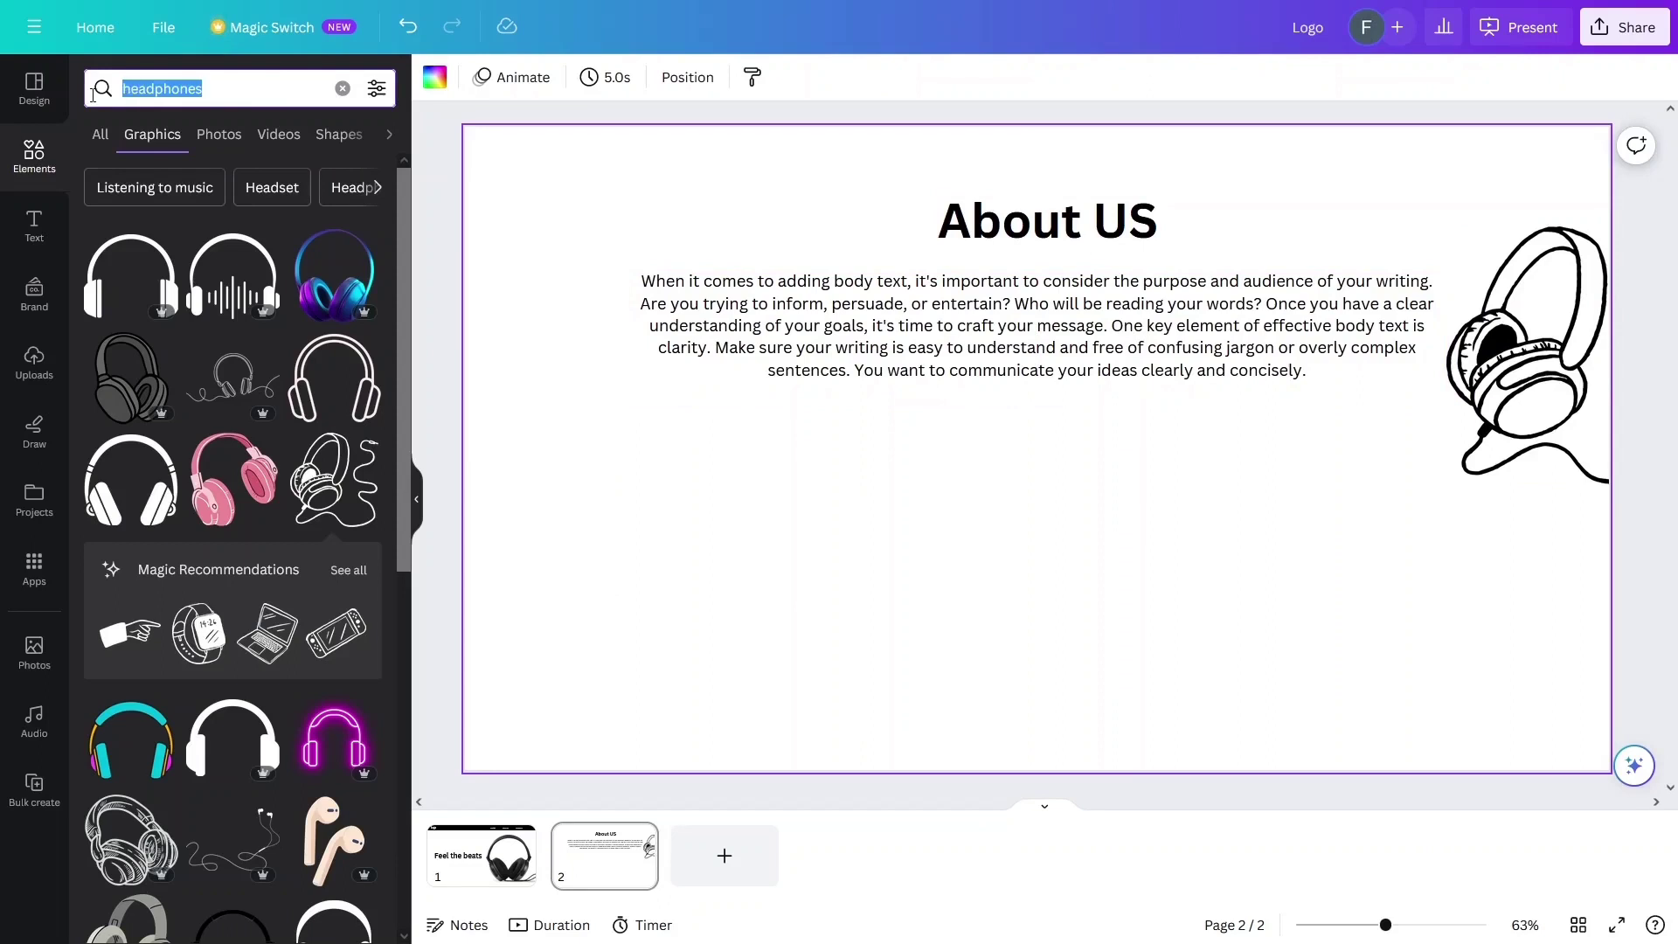
type("line break")
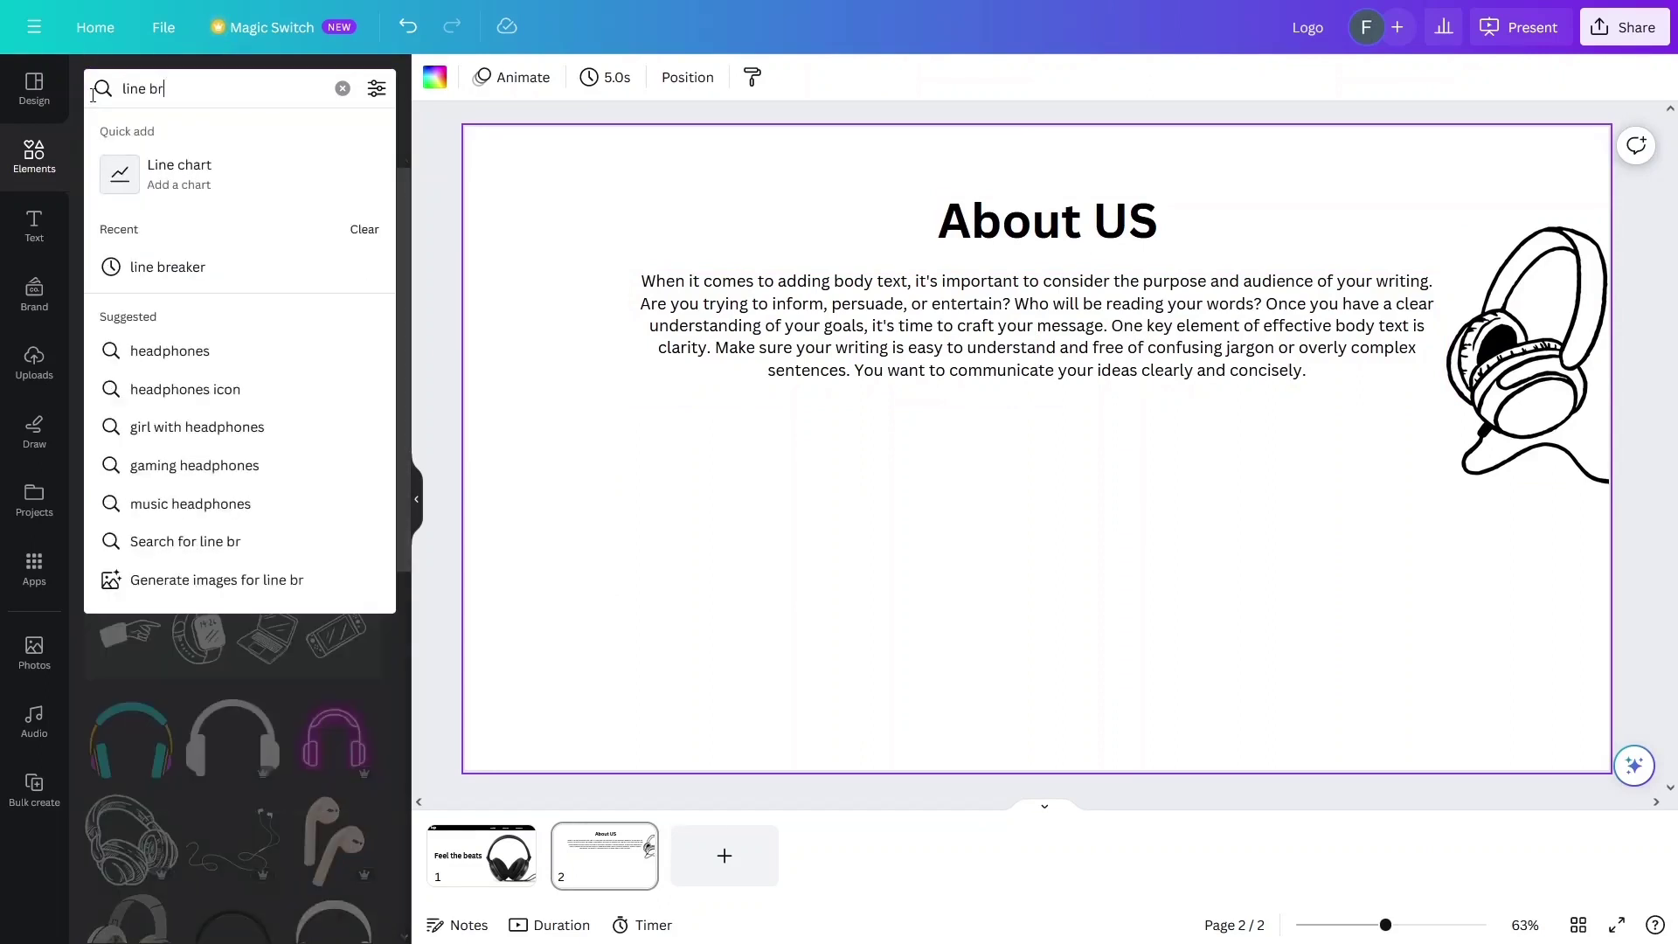
key("Return")
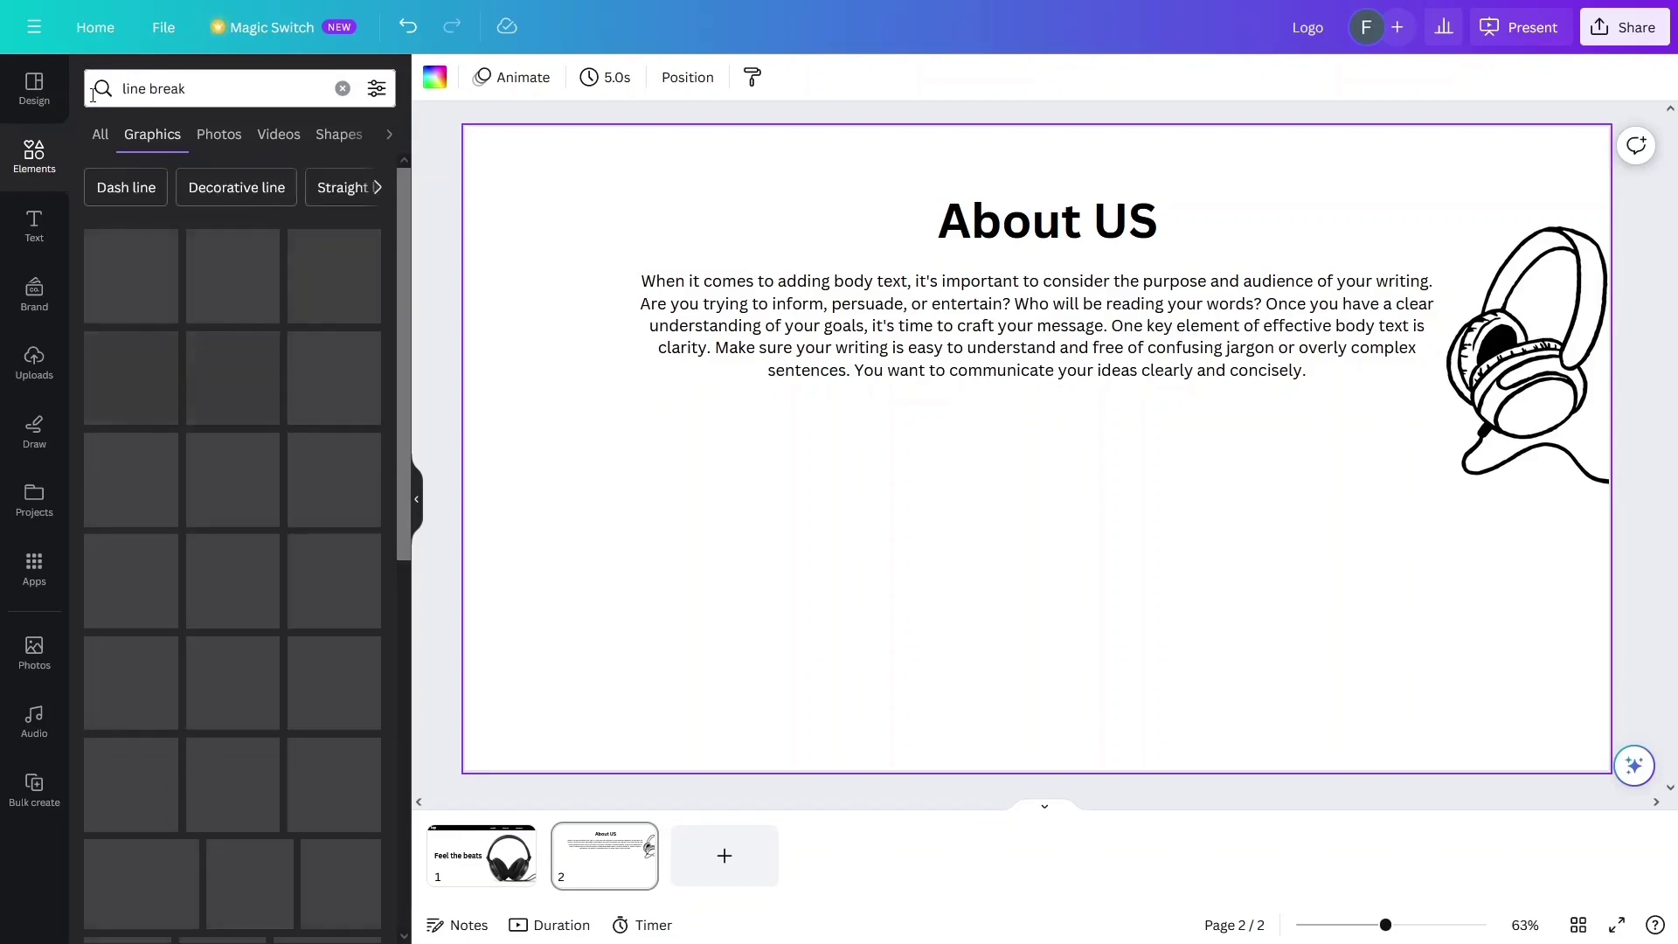
left_click(101, 134)
scroll(272, 483, "down", 3)
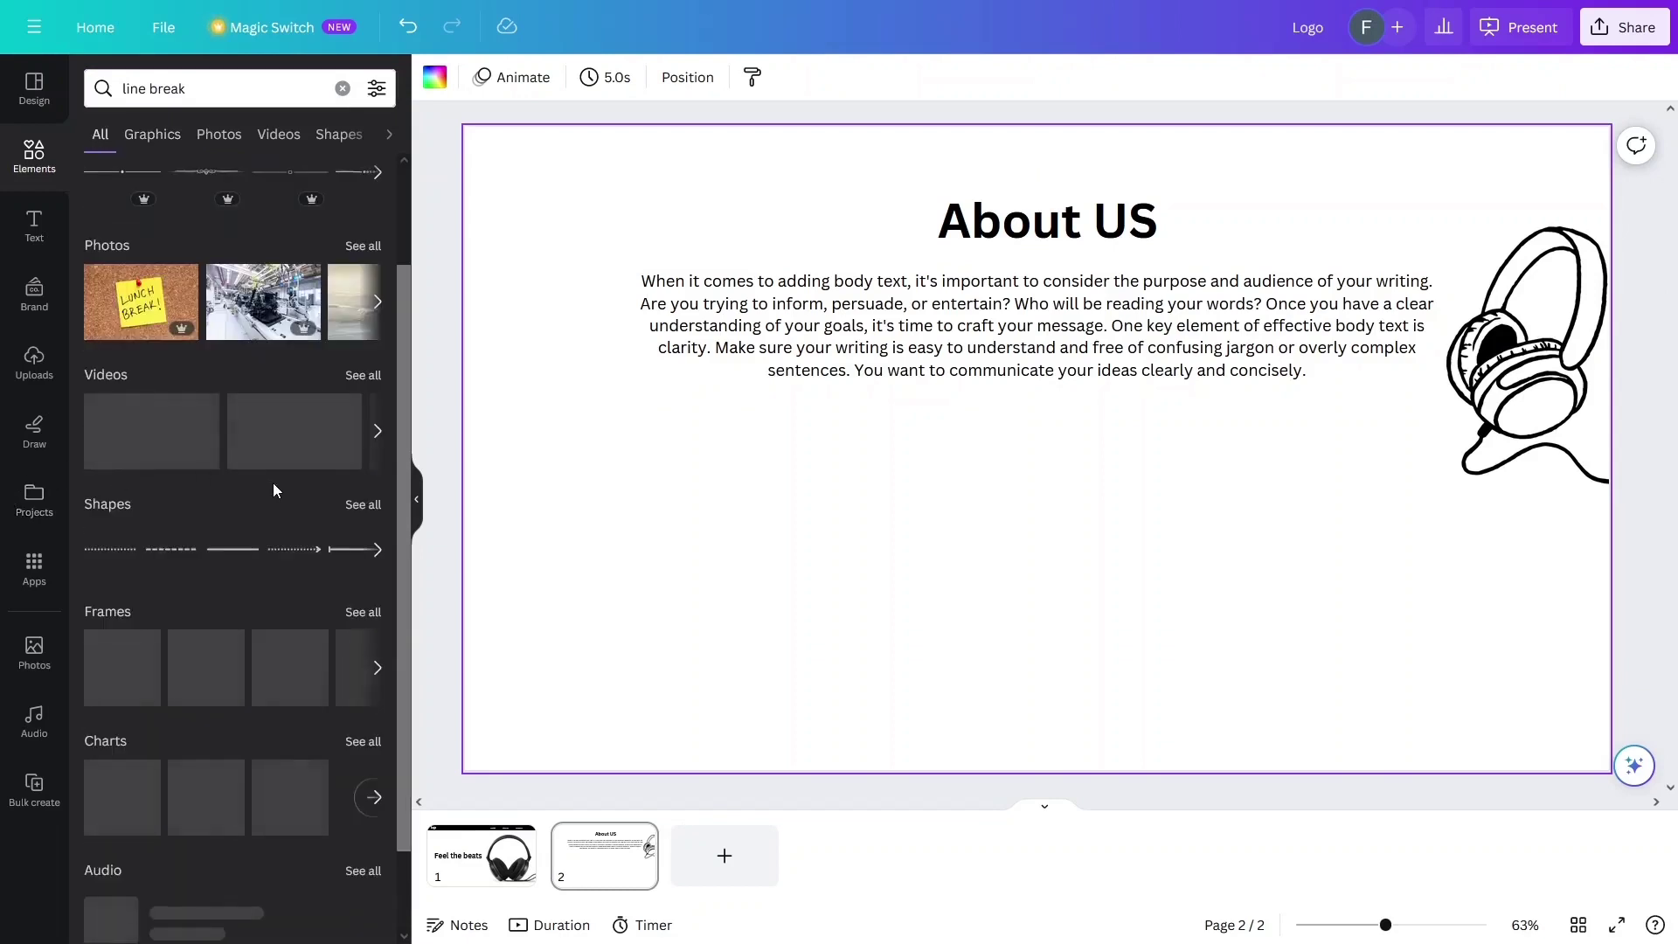
left_click(249, 551)
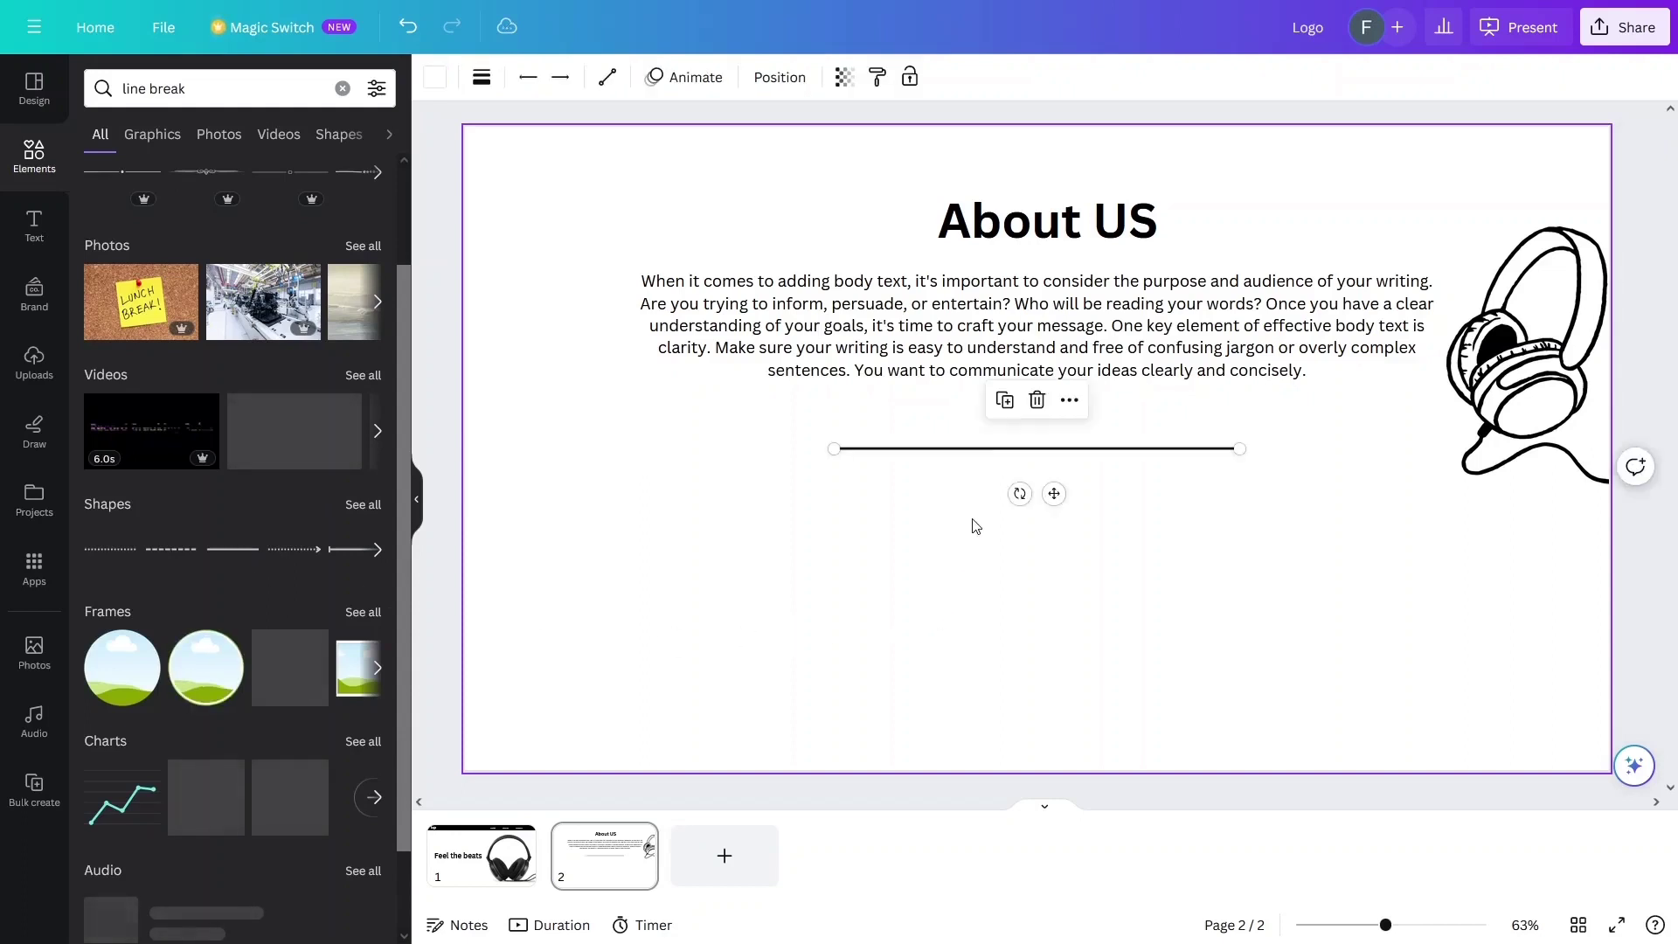
- Stretch the line to nearly the paragraph's width, centred beneath it, and lower the paragraph slightly towards the line
left_click_drag(989, 450, 1013, 548)
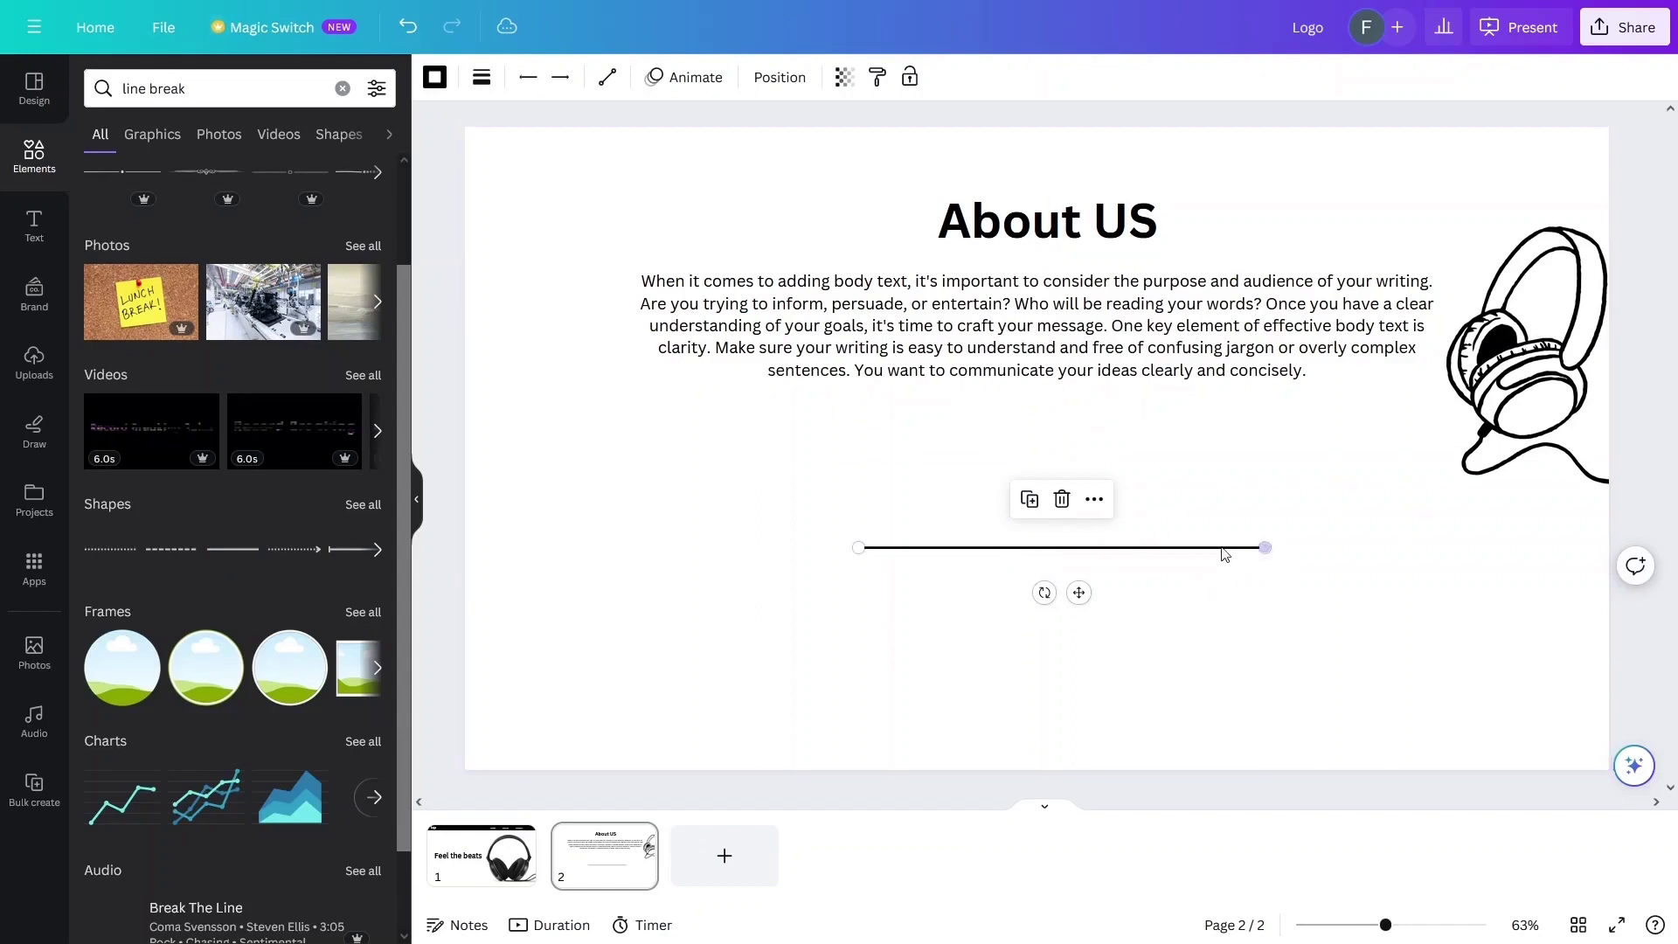
left_click_drag(1064, 547, 1063, 487)
left_click_drag(1261, 485, 1489, 481)
left_click(679, 210)
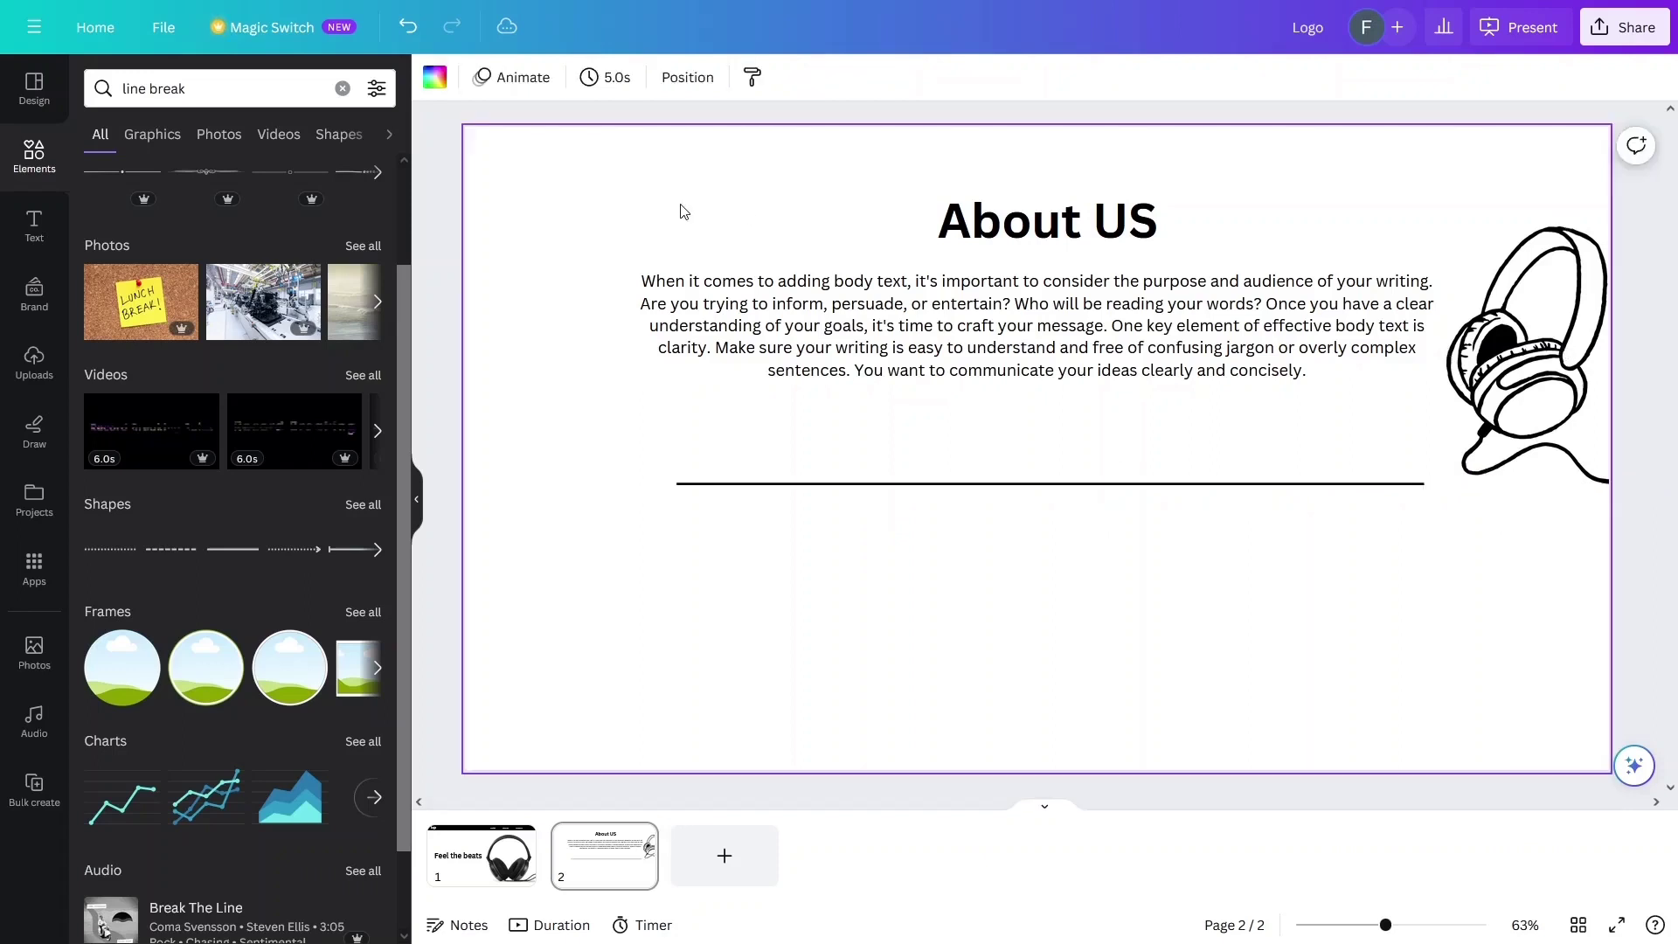
left_click_drag(1043, 343, 1043, 368)
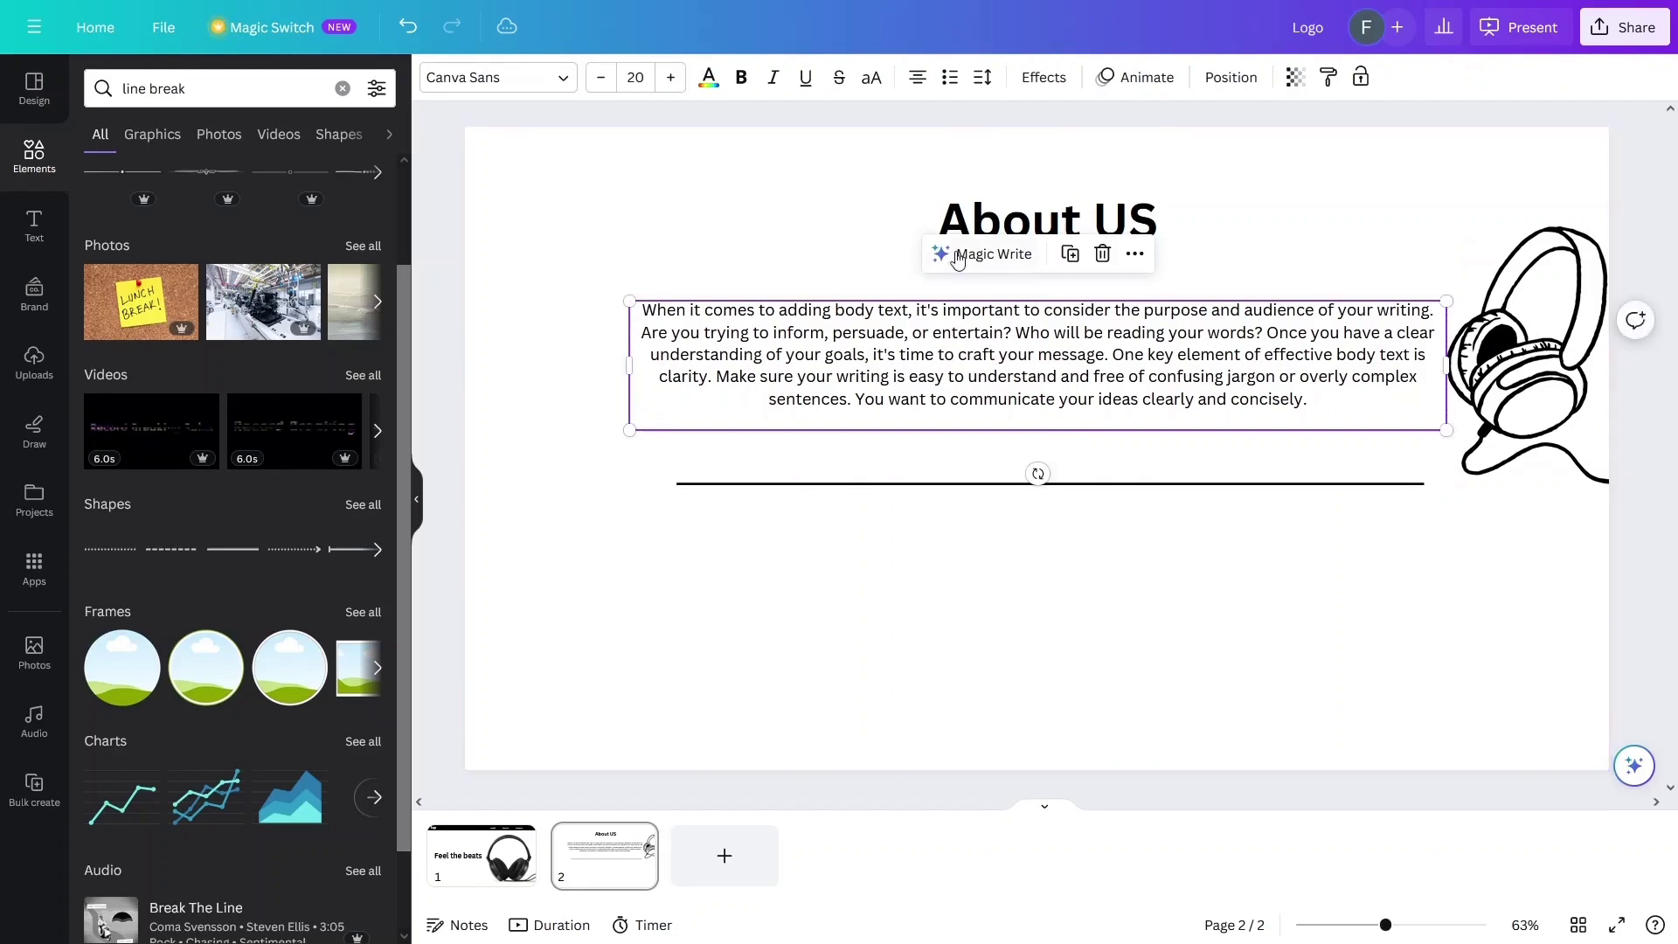
left_click(1108, 577)
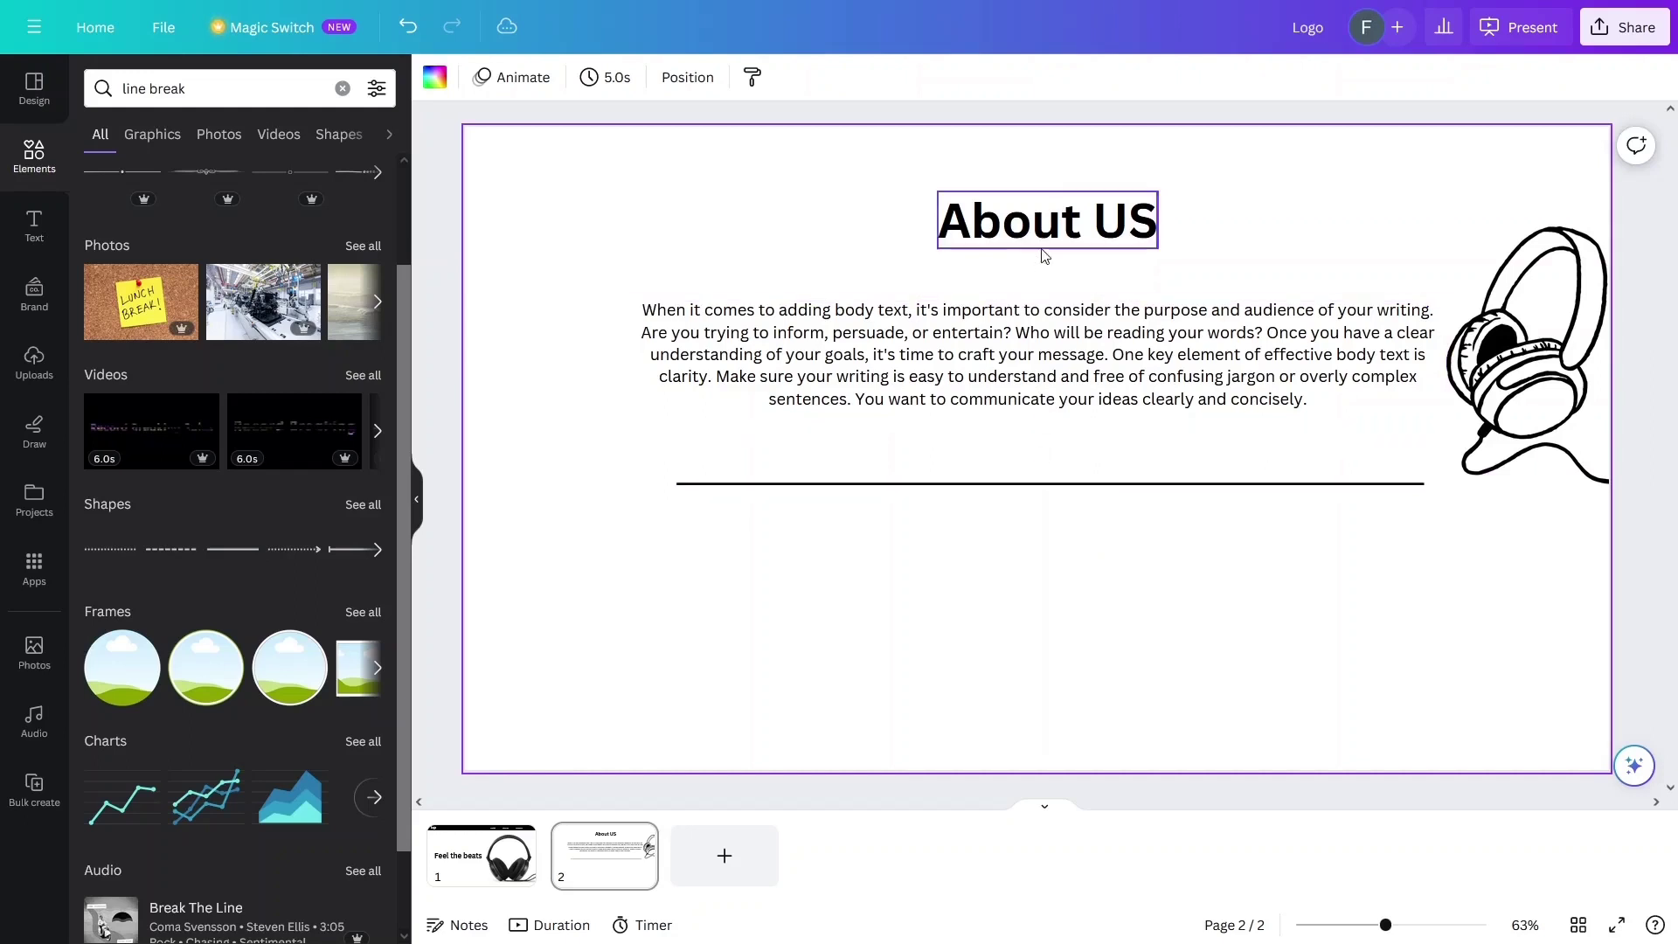
- Duplicate the "About US" heading together with its paragraph and place the copies directly below the divider line, aligned with the originals
left_click(1045, 245)
left_click(1048, 366, "shift")
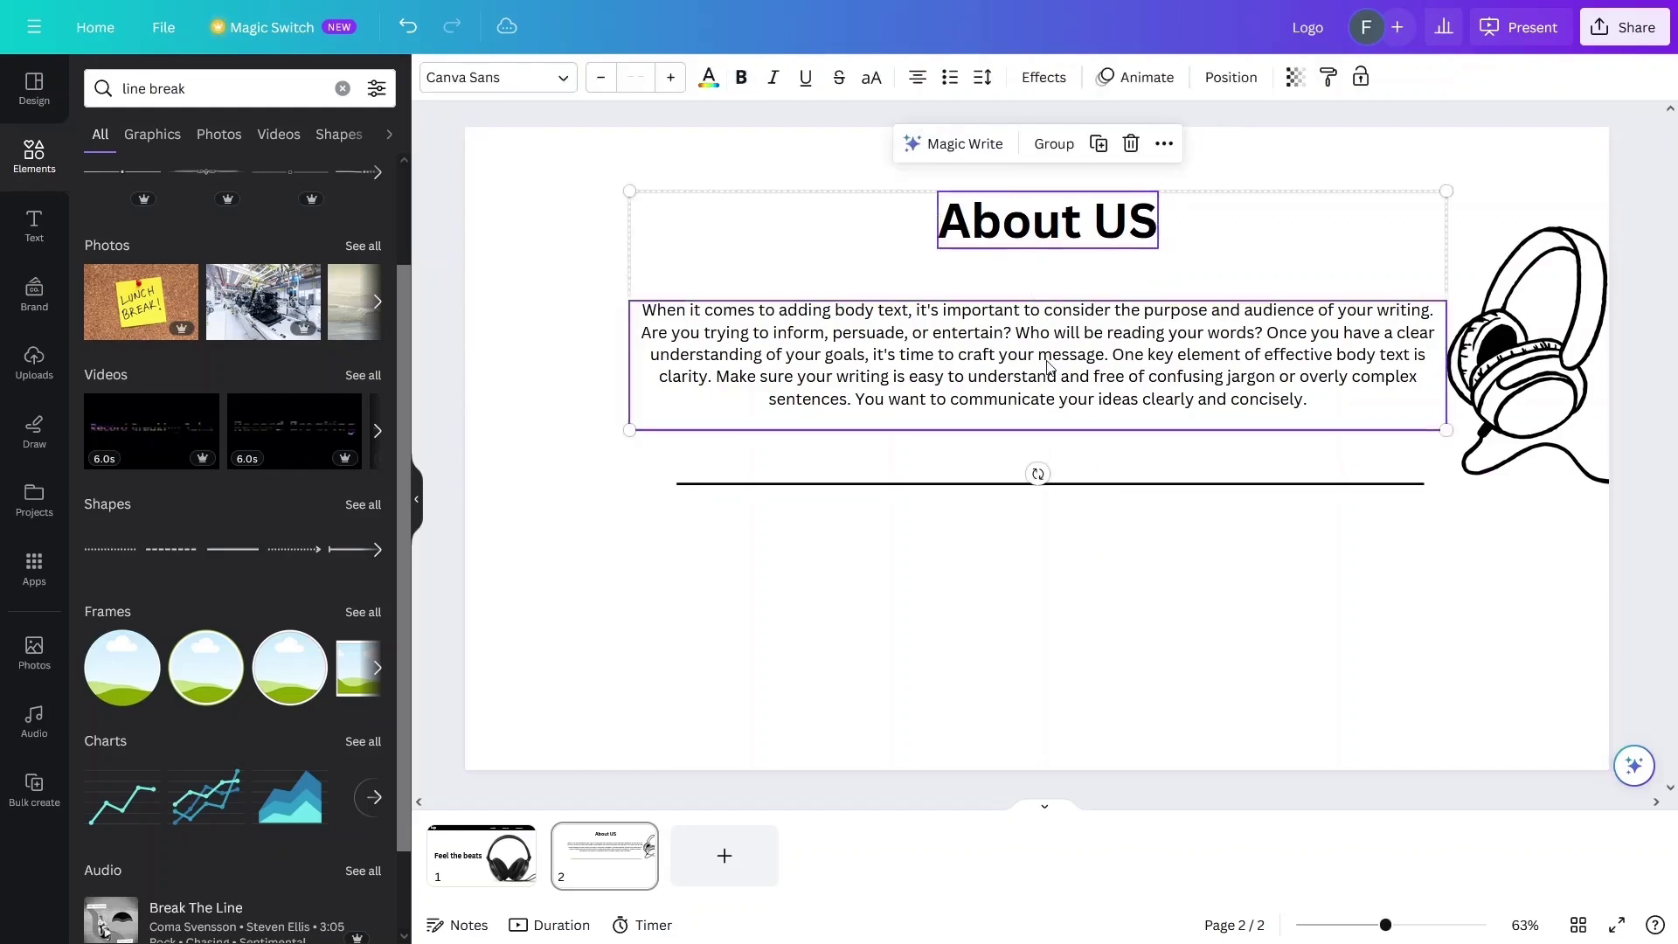
key("ctrl+d")
left_click_drag(1048, 365, 1061, 658)
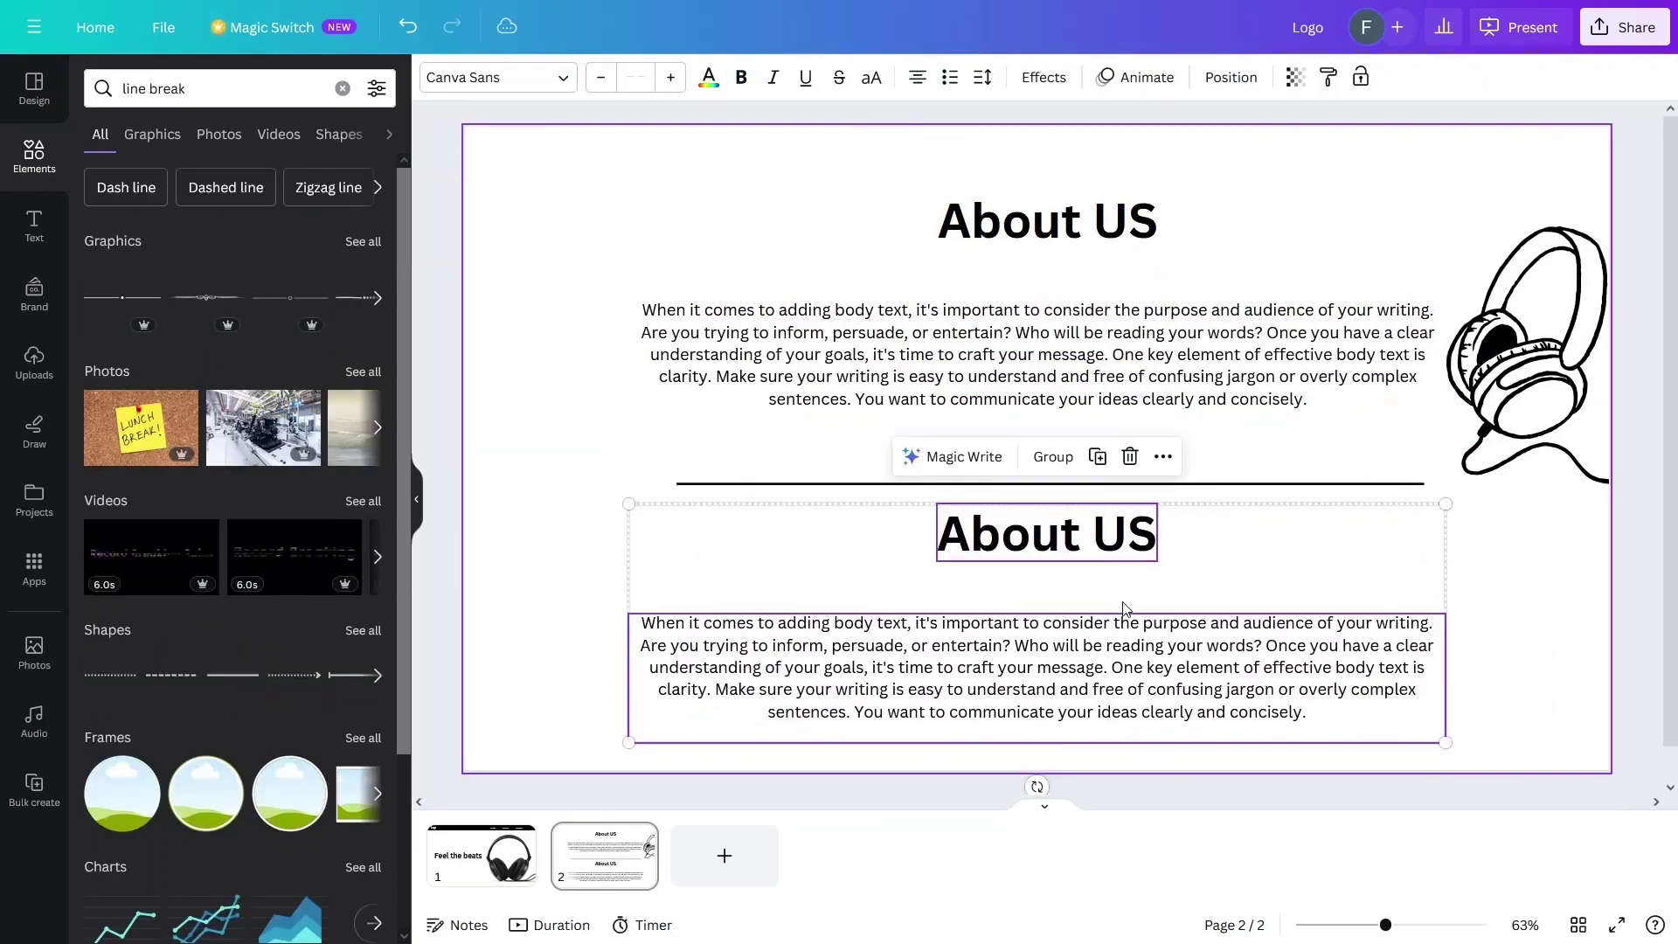
left_click(514, 476)
- Change the duplicated heading's text to "Contact US" and make it bold
left_click(1017, 546)
left_click(1020, 543)
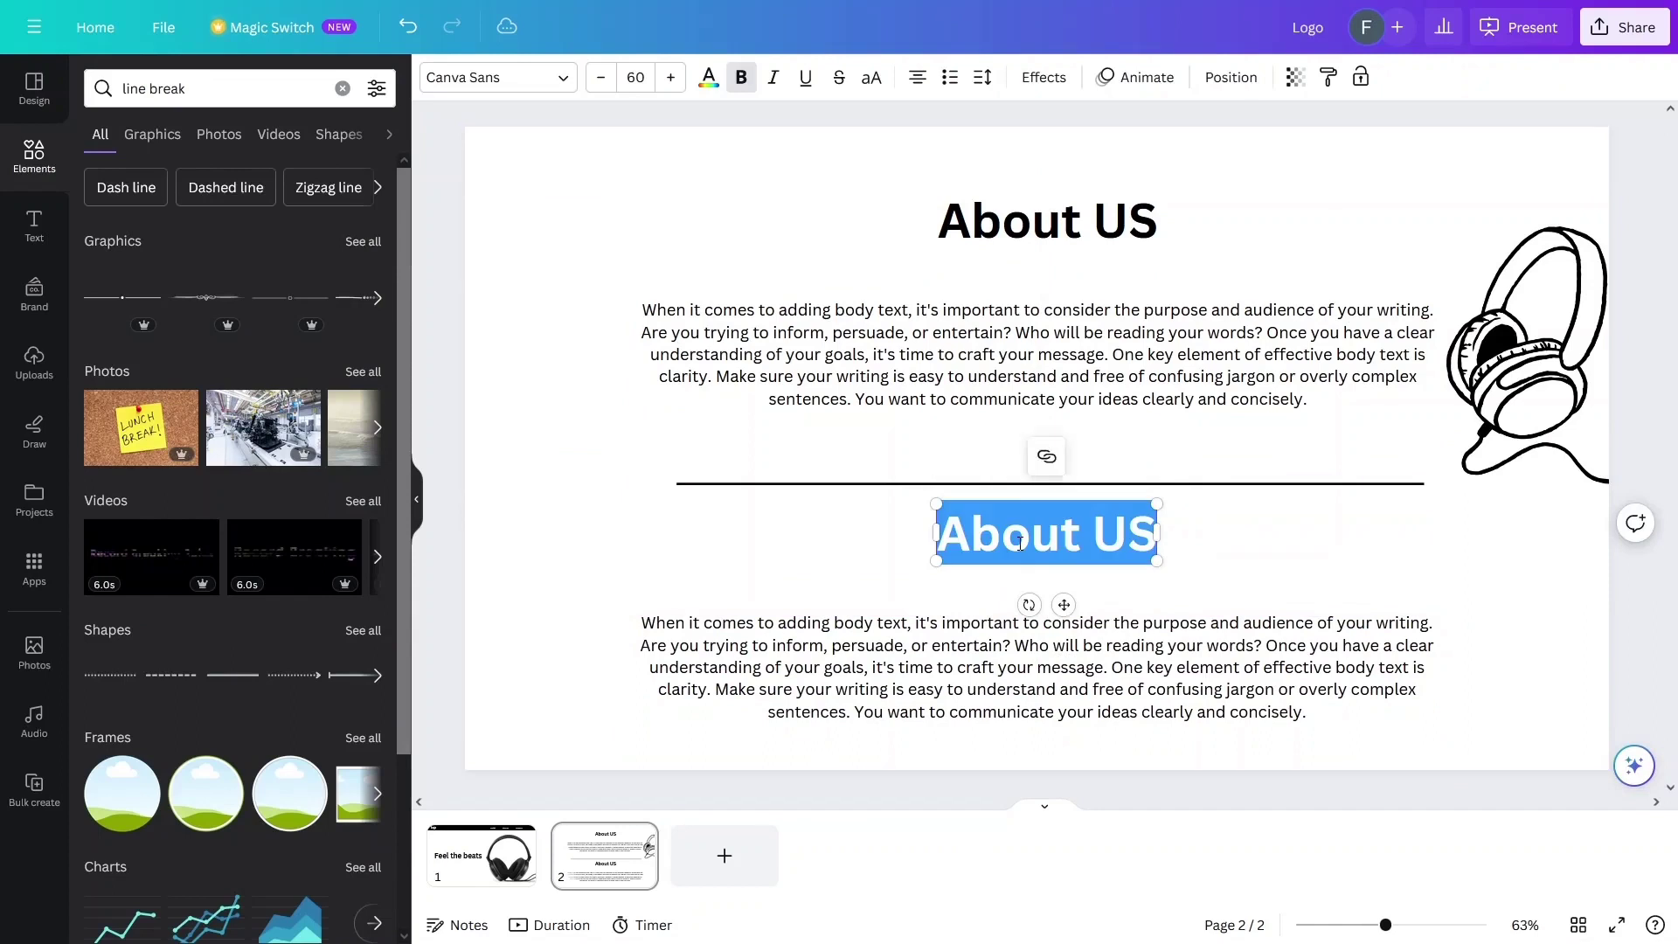
type("Contact US")
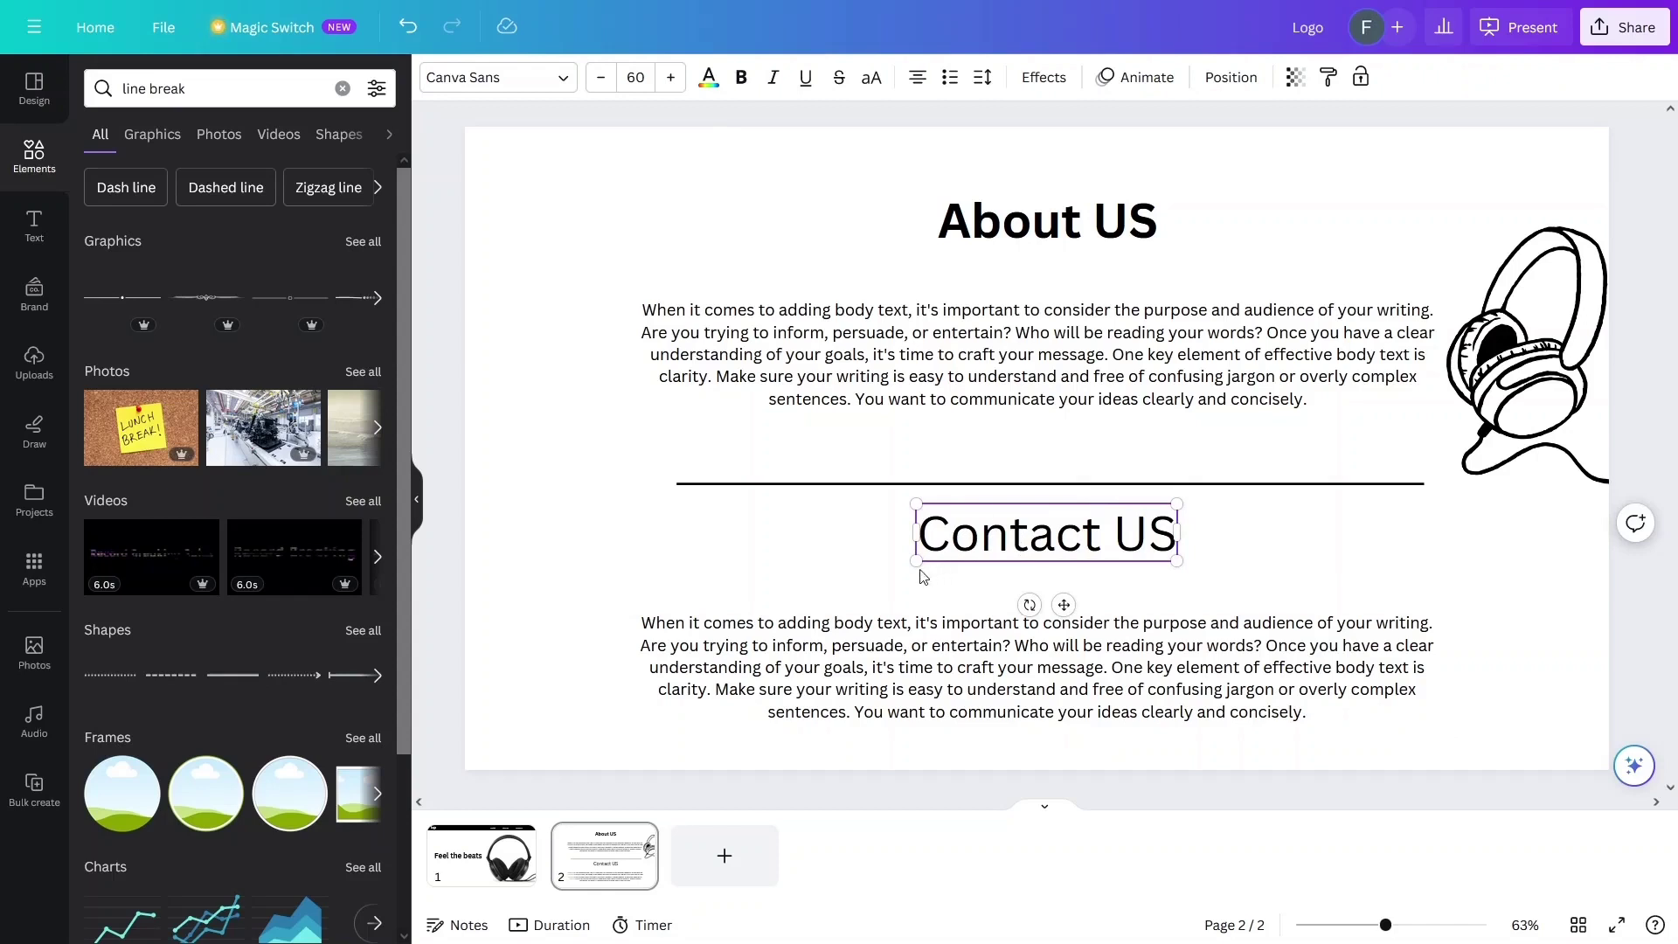
left_click(1023, 540)
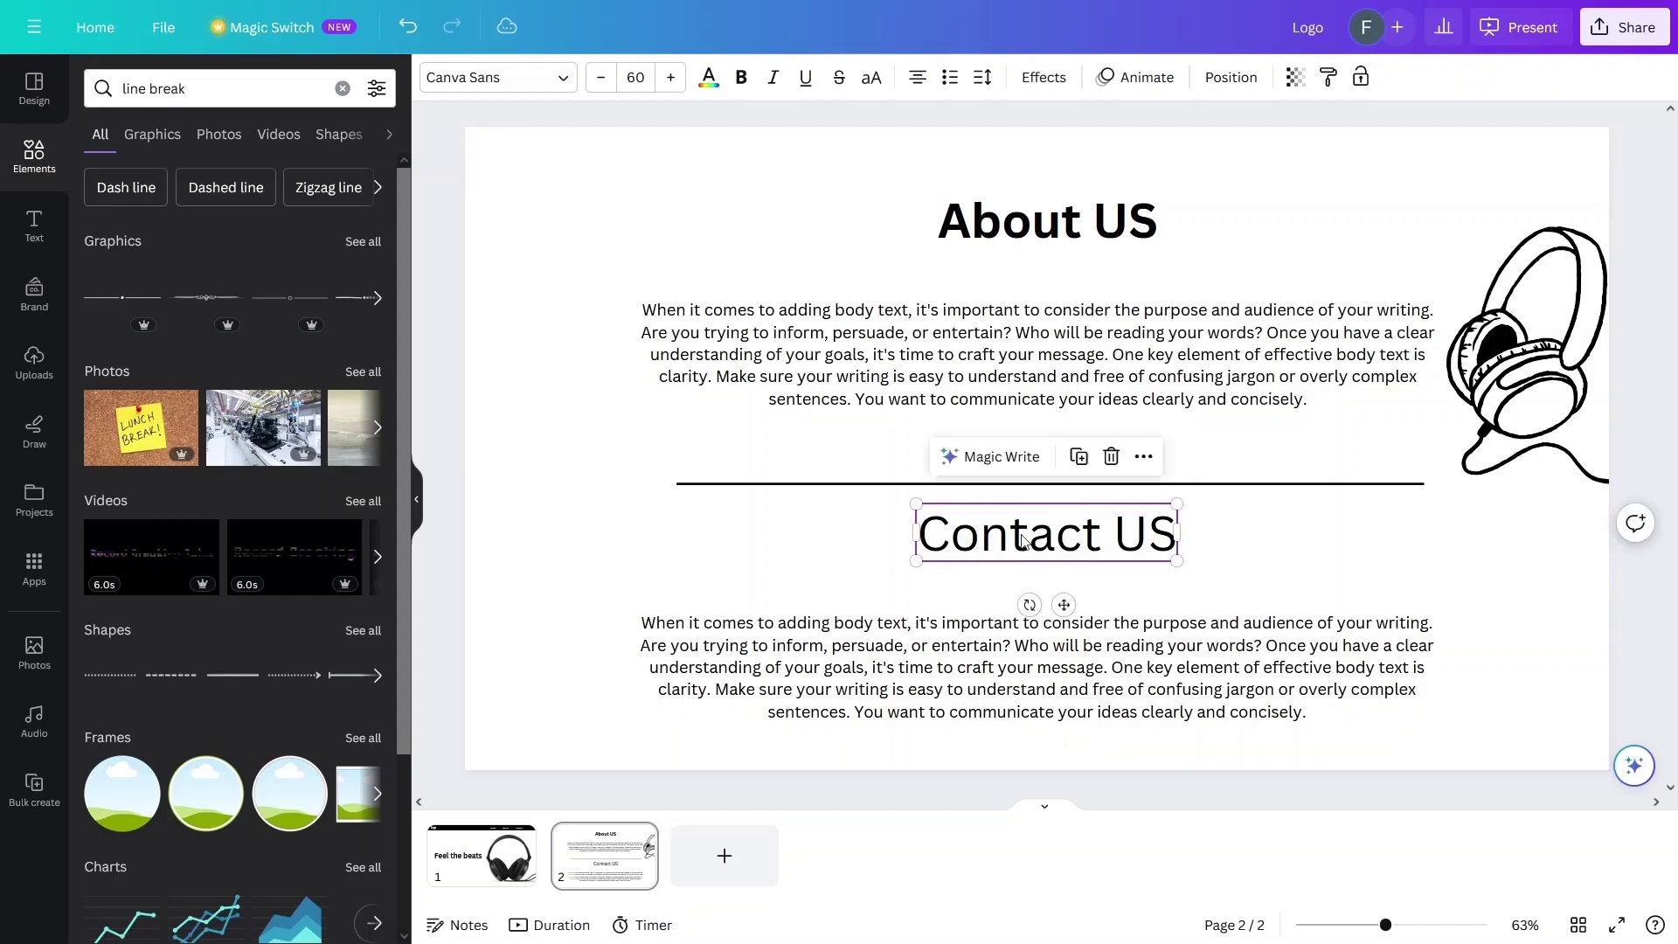
left_click(603, 553)
- Raise the divider line slightly between the two sections, and move both headings, both paragraphs and the line up together a little
left_click_drag(875, 499, 865, 481)
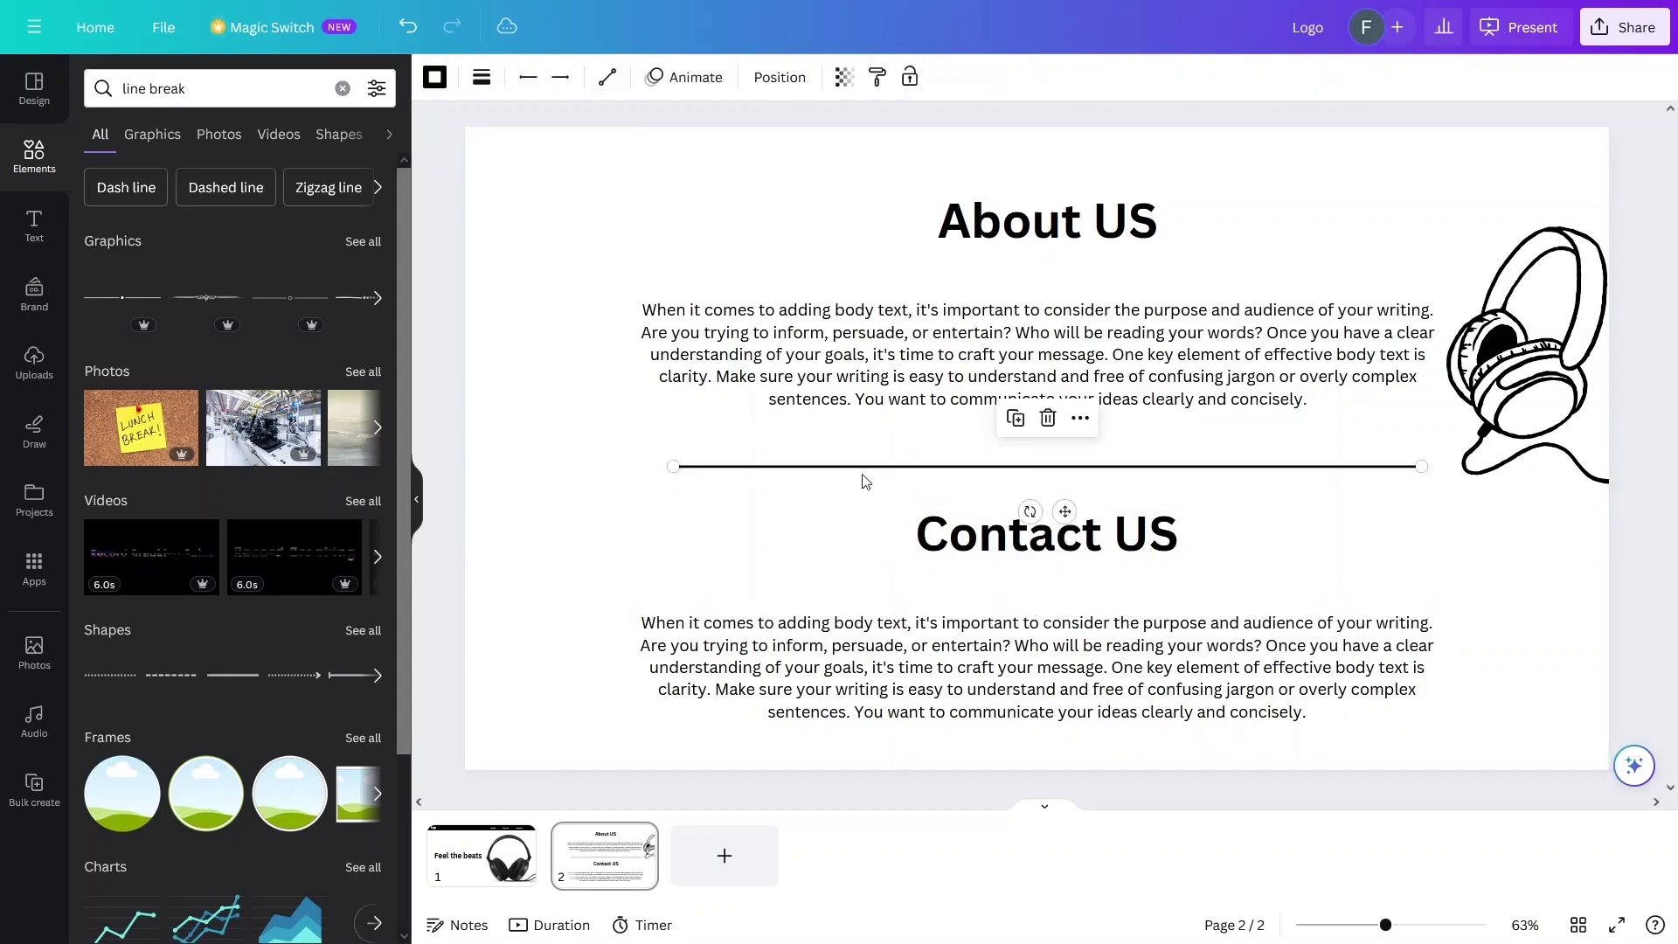
left_click(568, 496)
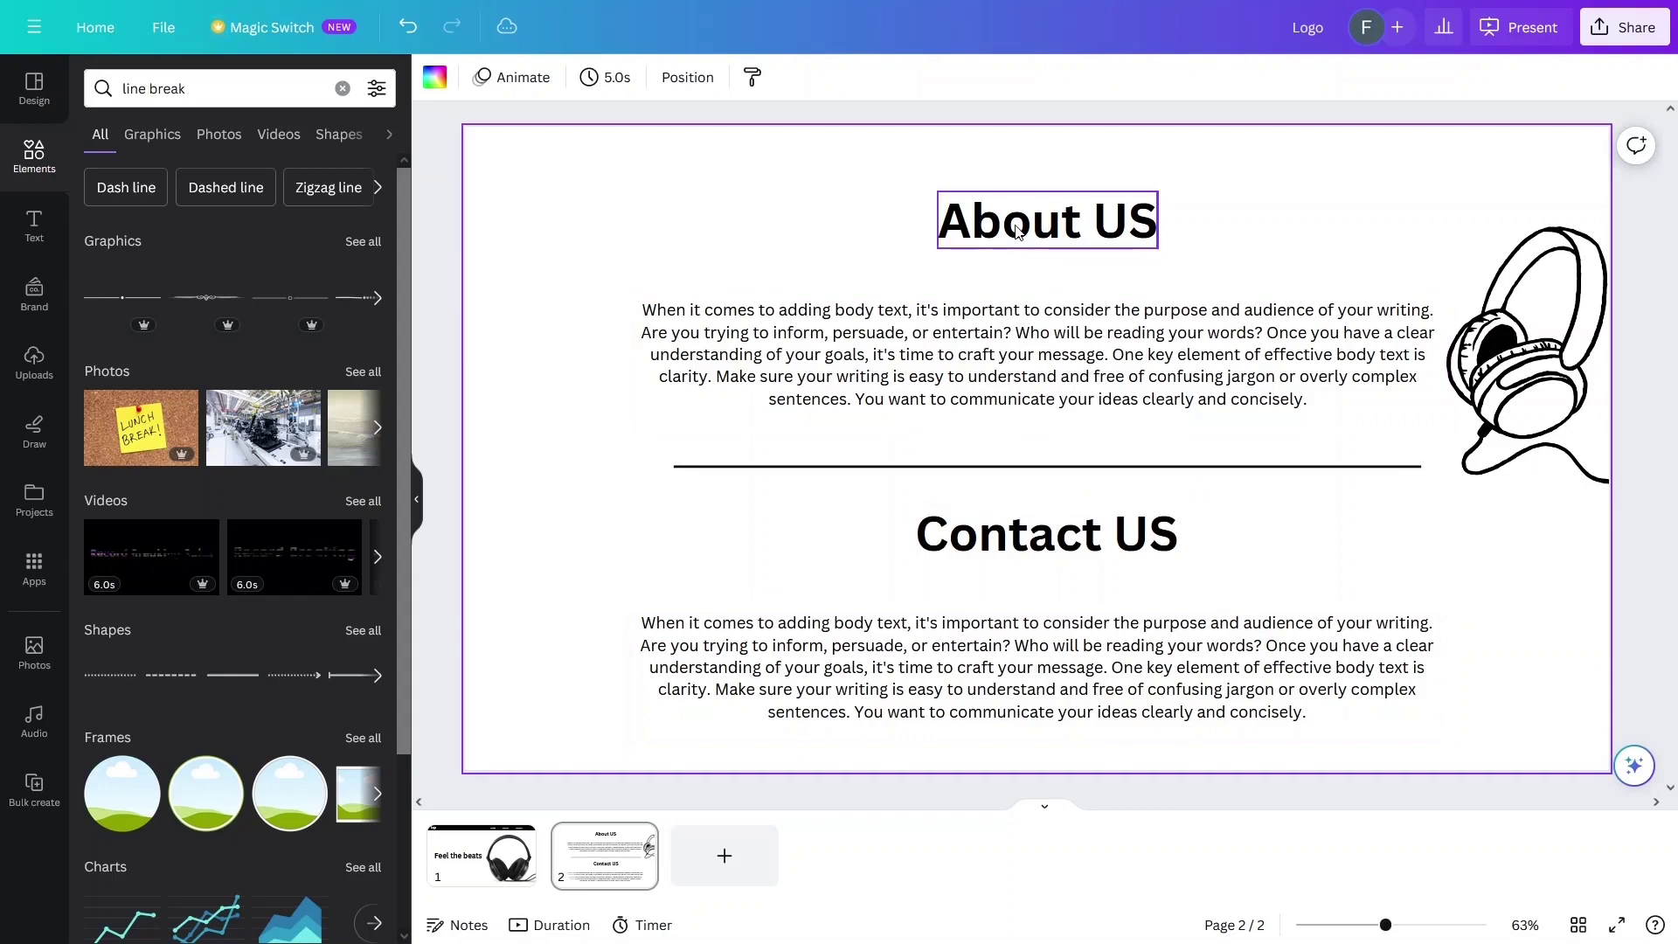
left_click(1060, 281)
left_click(1103, 469, "shift")
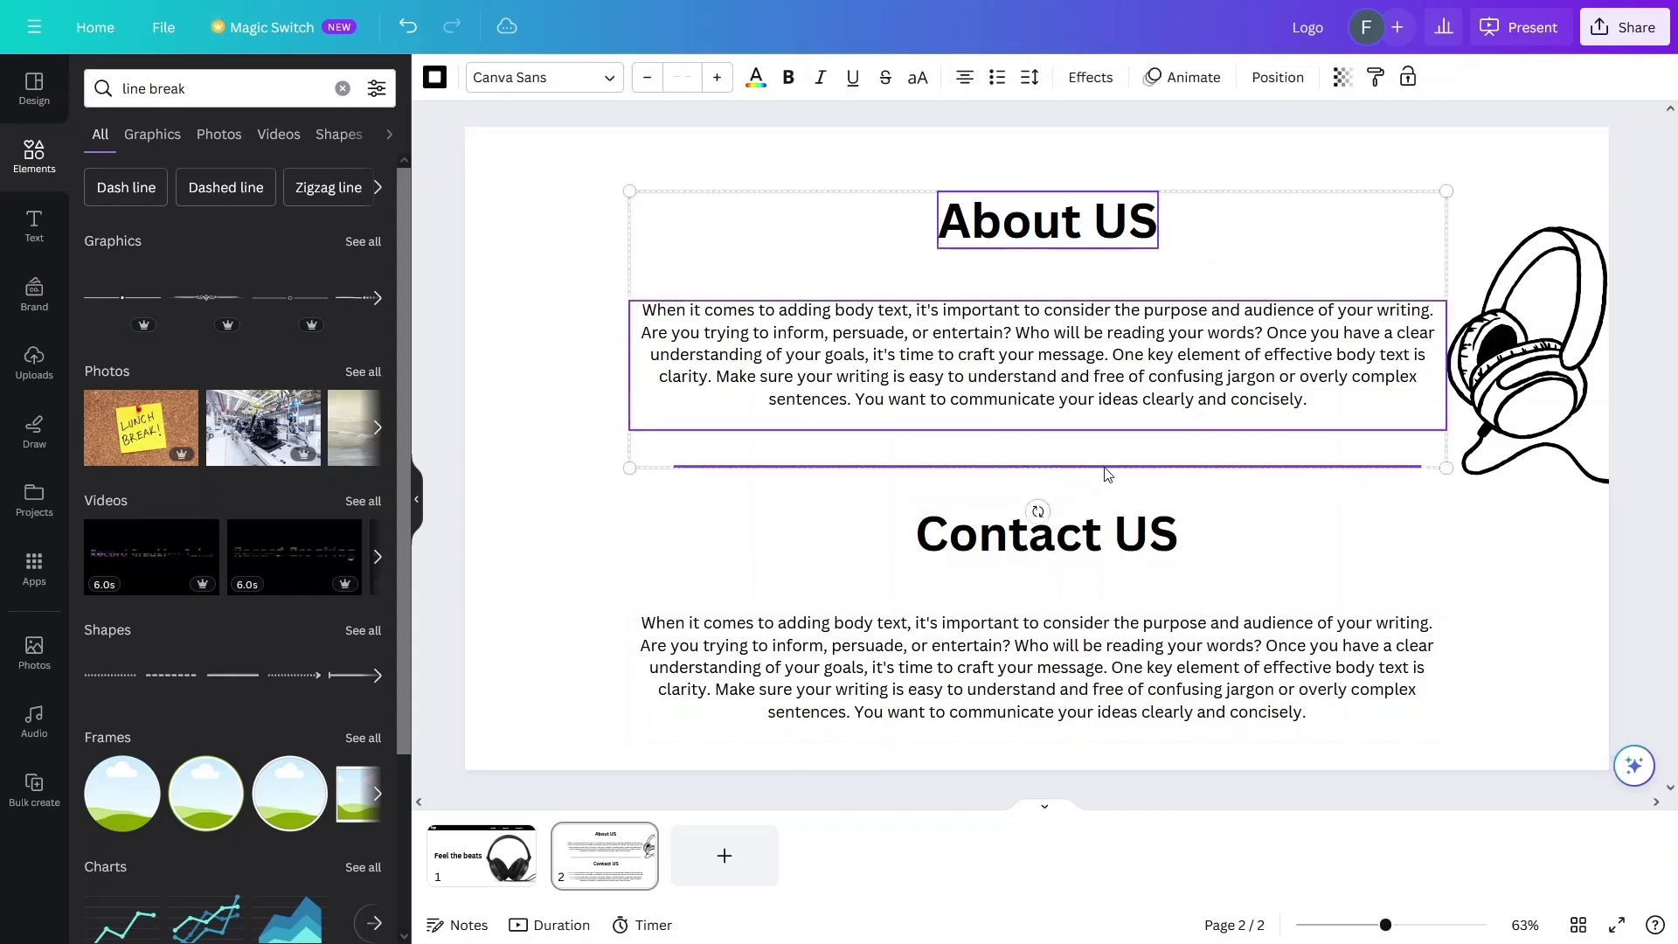
left_click(1040, 522, "shift")
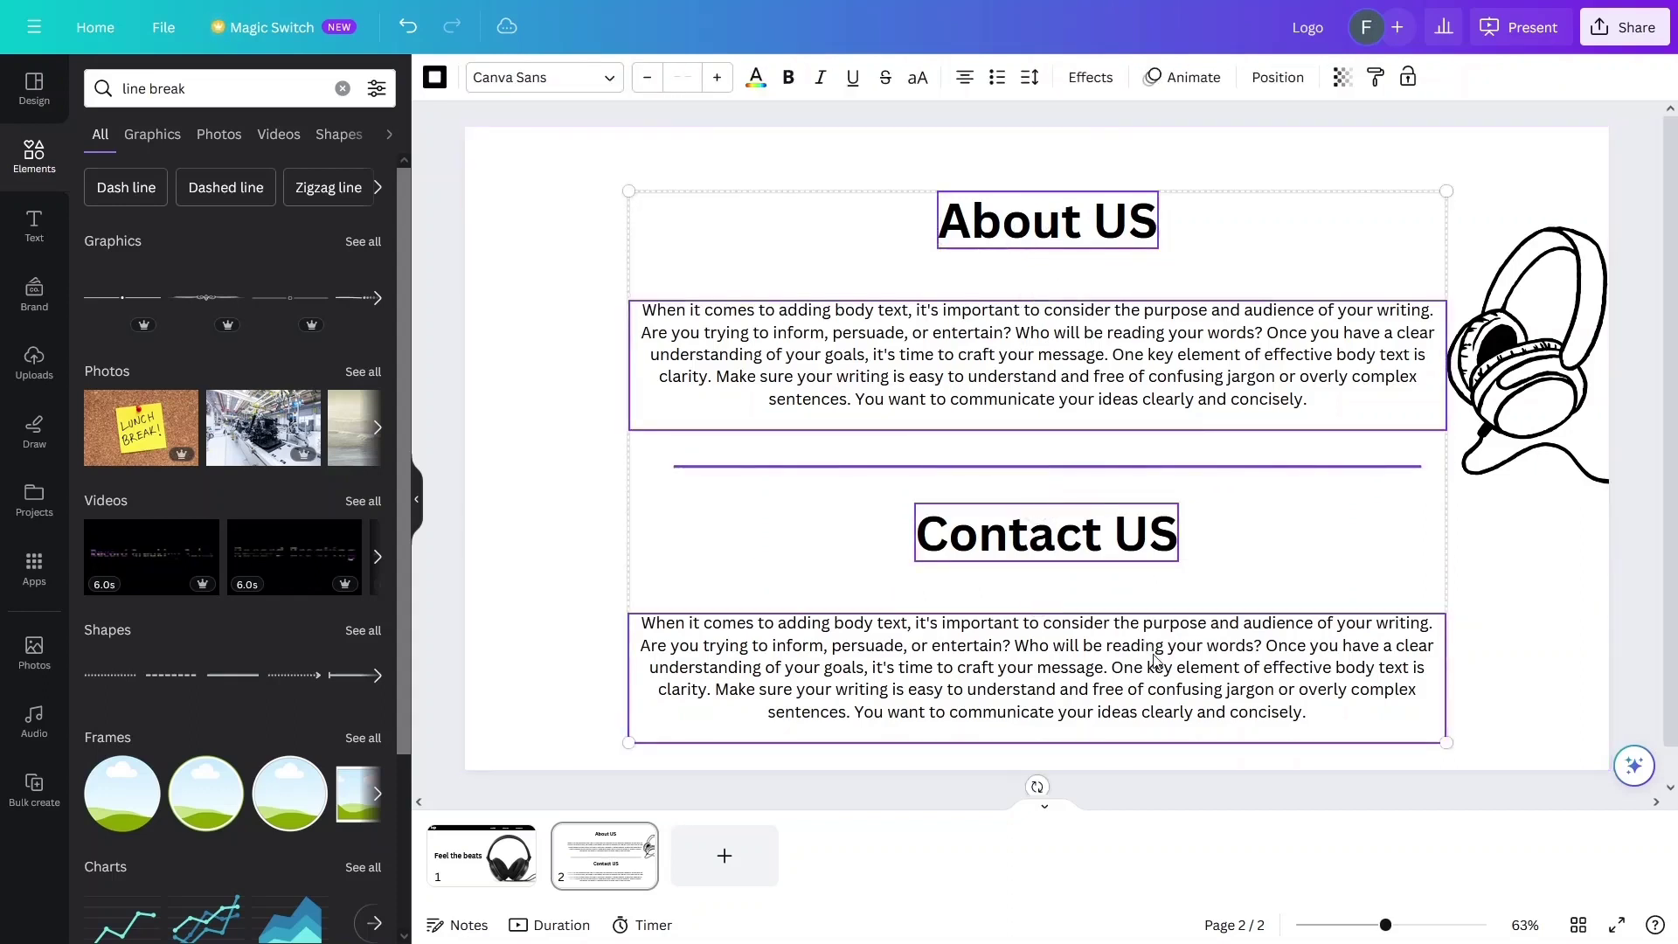
left_click(1152, 651, "shift")
left_click_drag(1111, 403, 1112, 386)
left_click(551, 510)
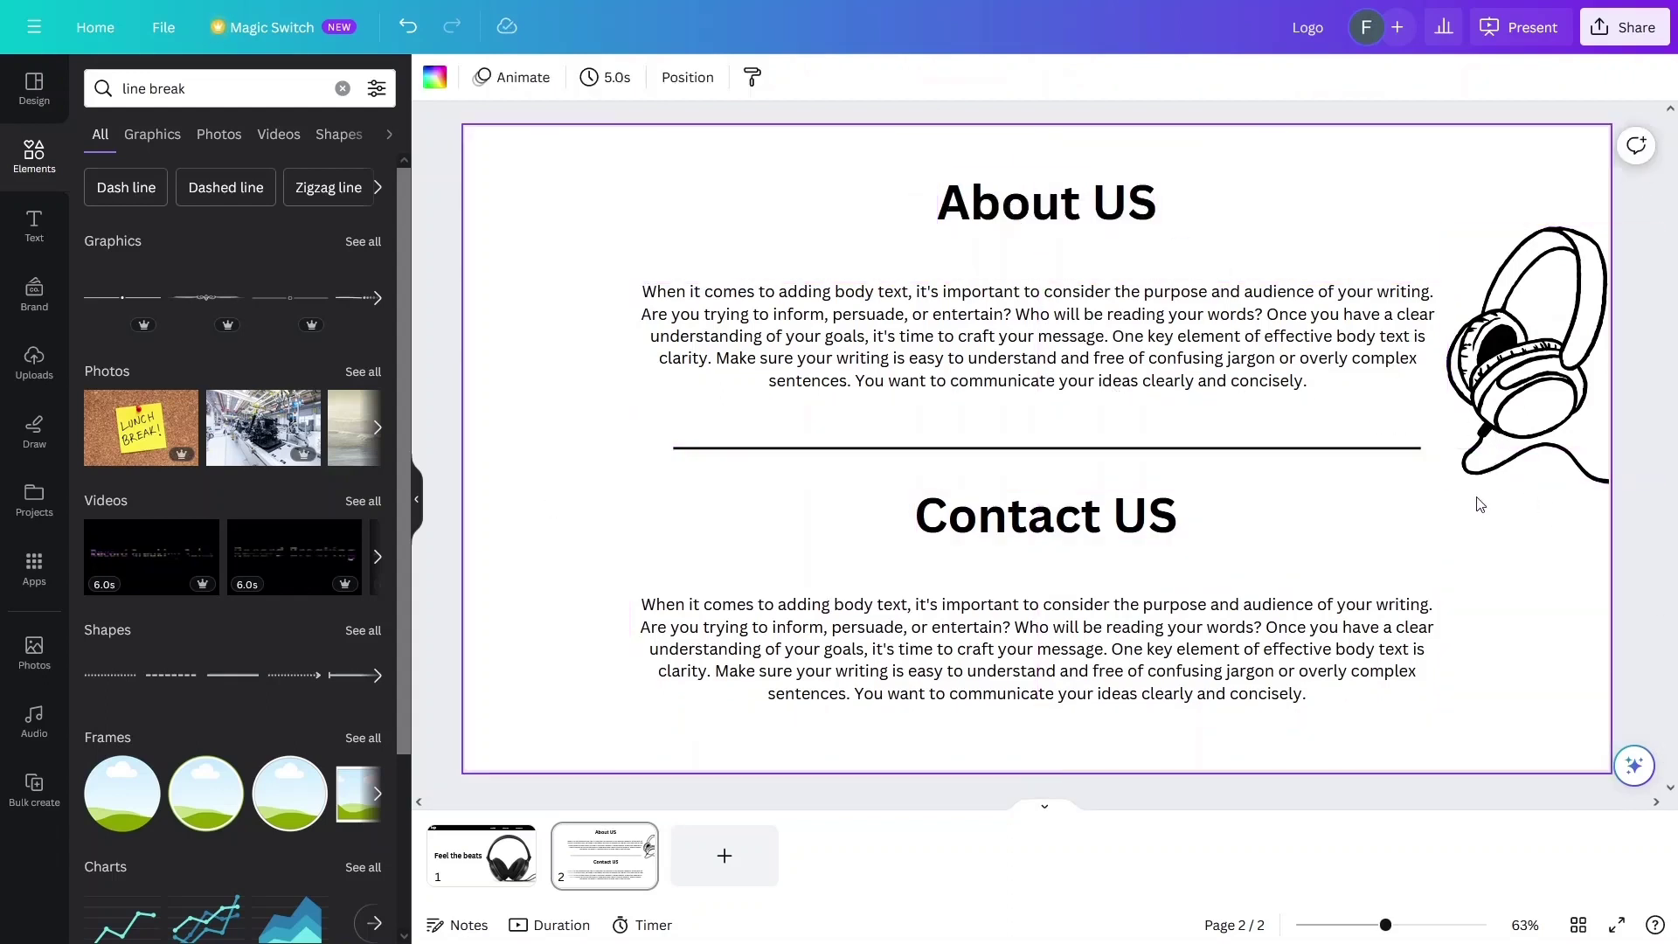
- Duplicate the headphones graphic, flip the copy horizontally and place it beside the "Contact US" paragraph, running partly off the page's left edge
left_click(1517, 406)
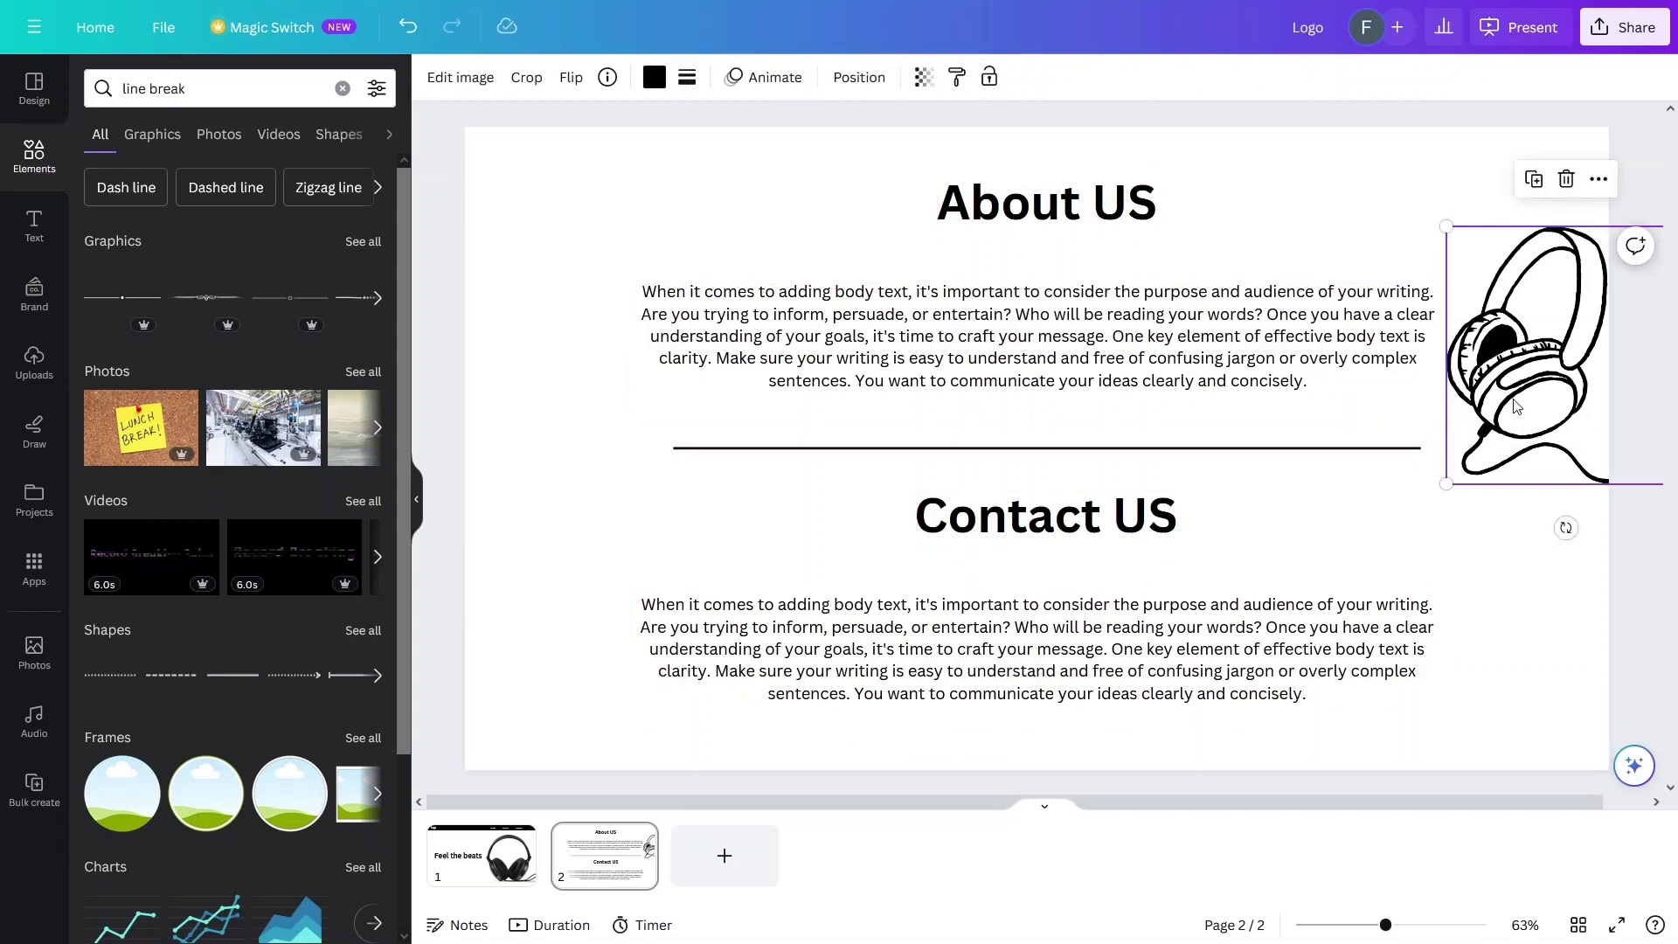
left_click_drag(1534, 398, 503, 681)
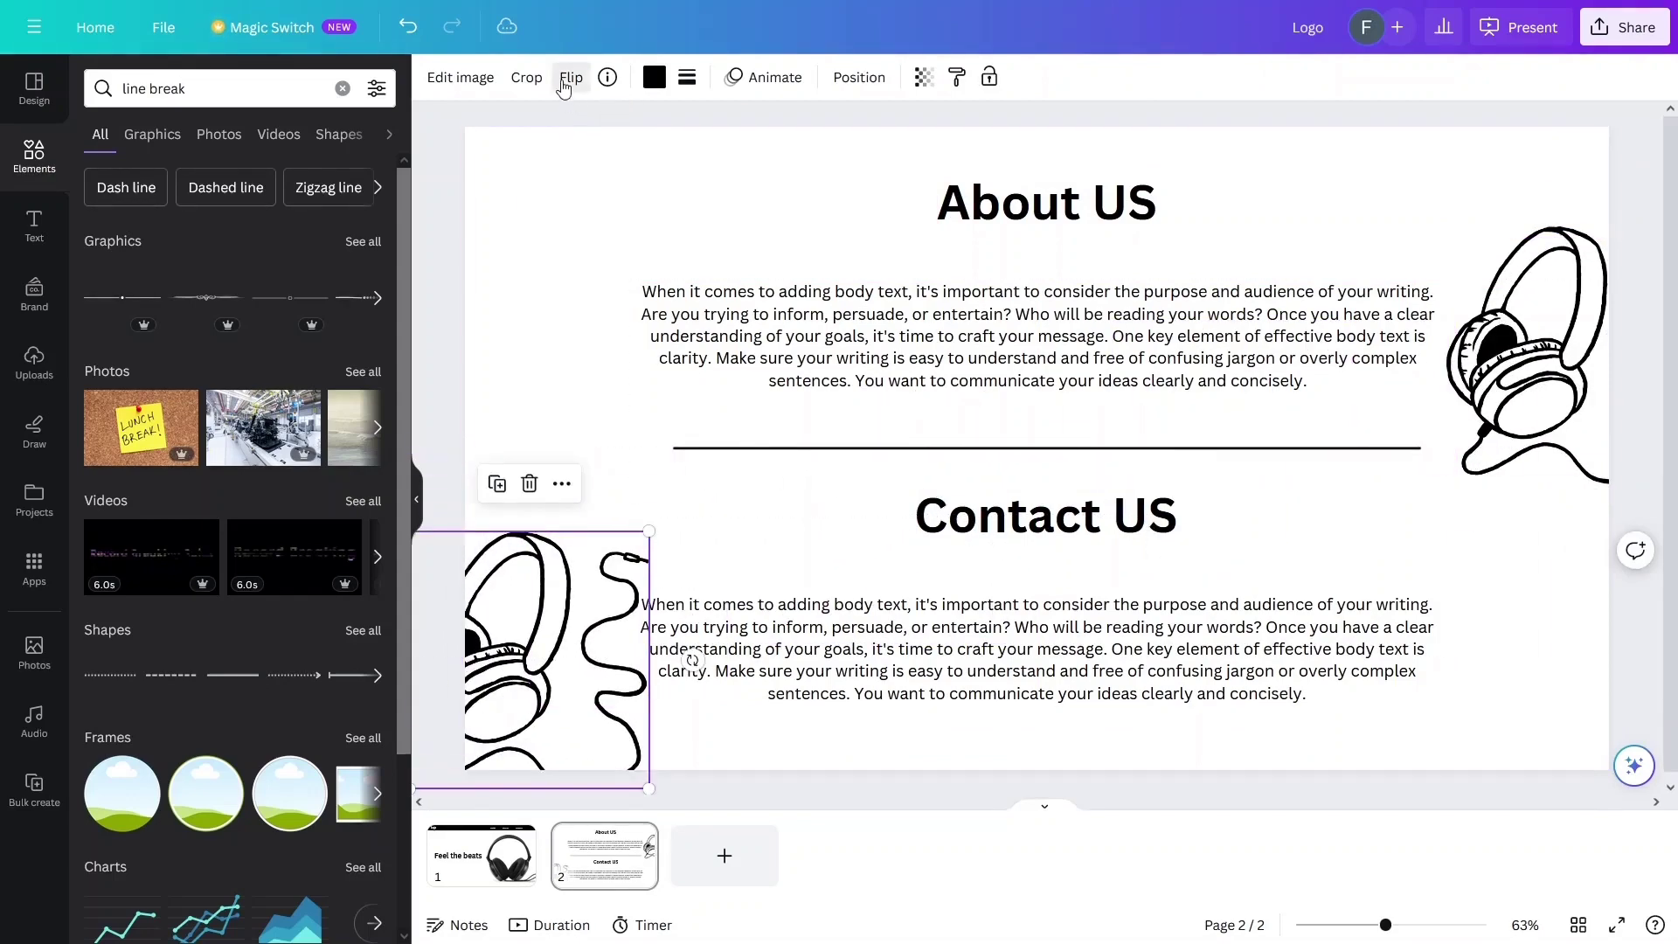
left_click(571, 78)
left_click(599, 127)
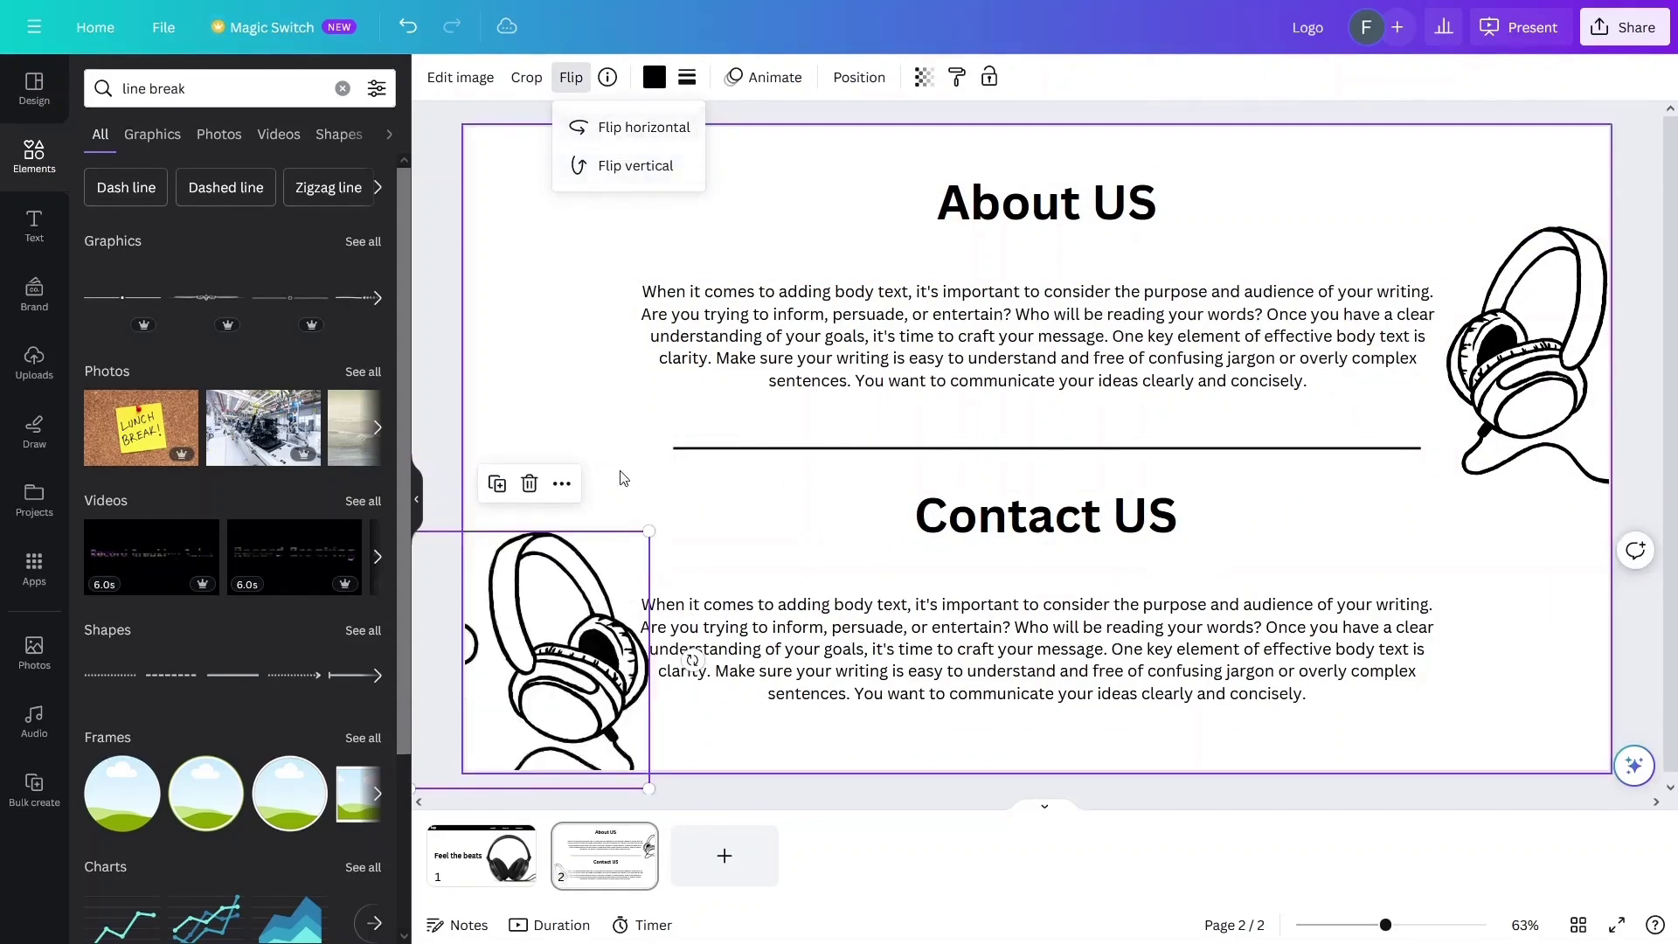
left_click_drag(589, 666, 548, 649)
left_click(442, 363)
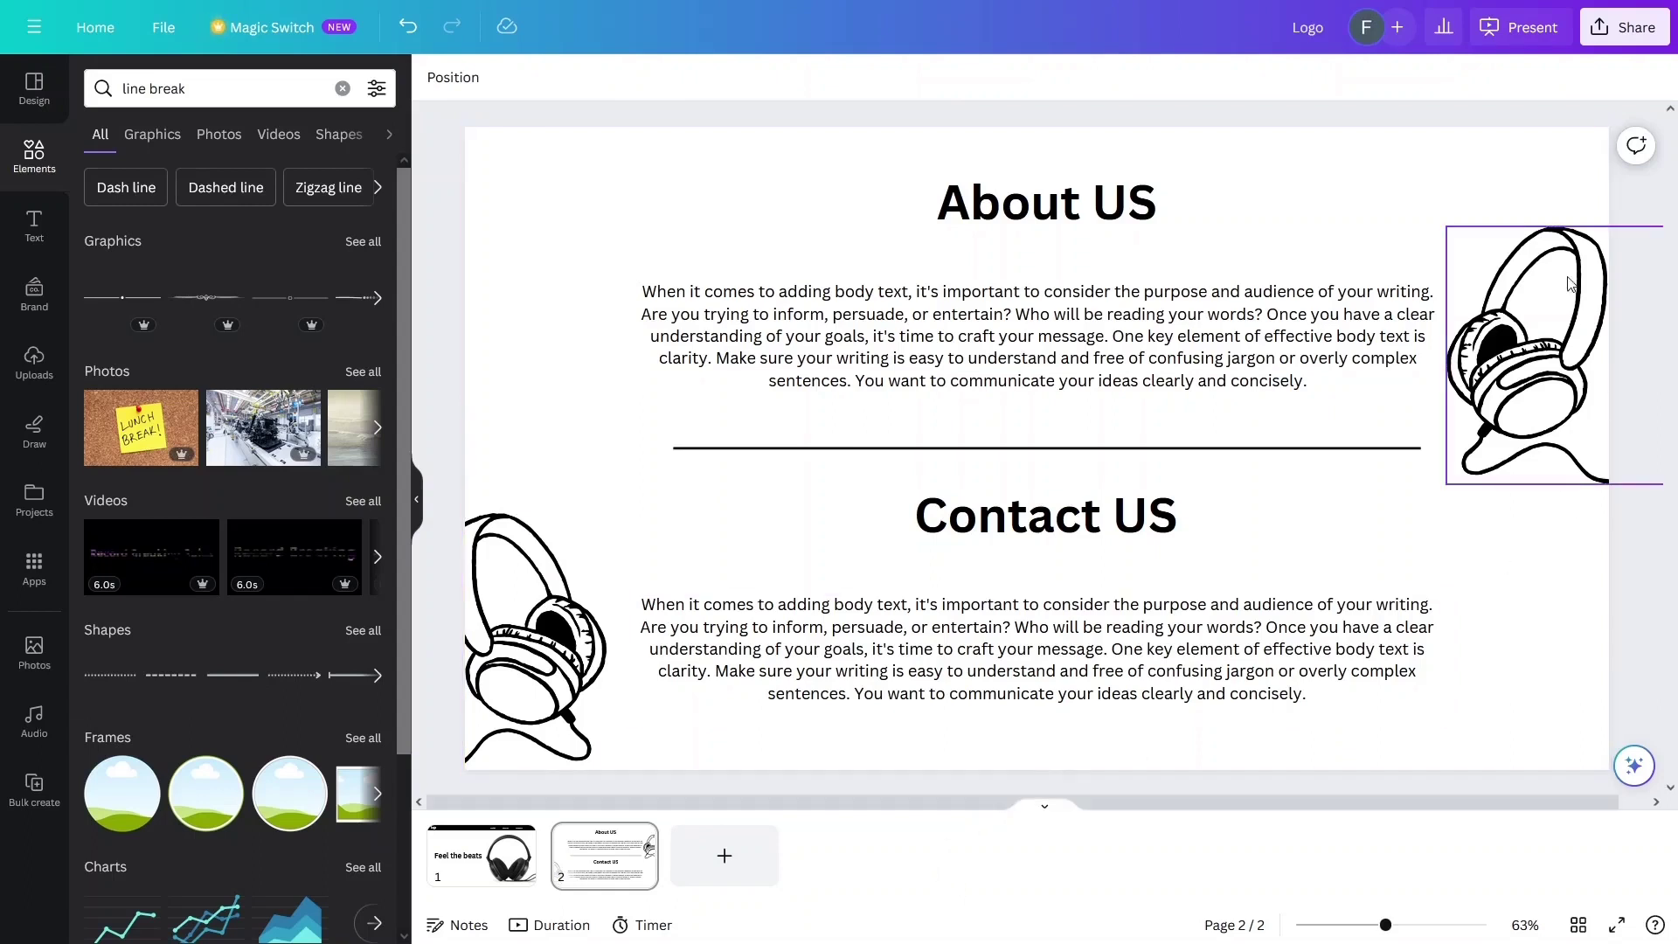
- Download all pages of the design as a PDF Standard file
left_click(1624, 31)
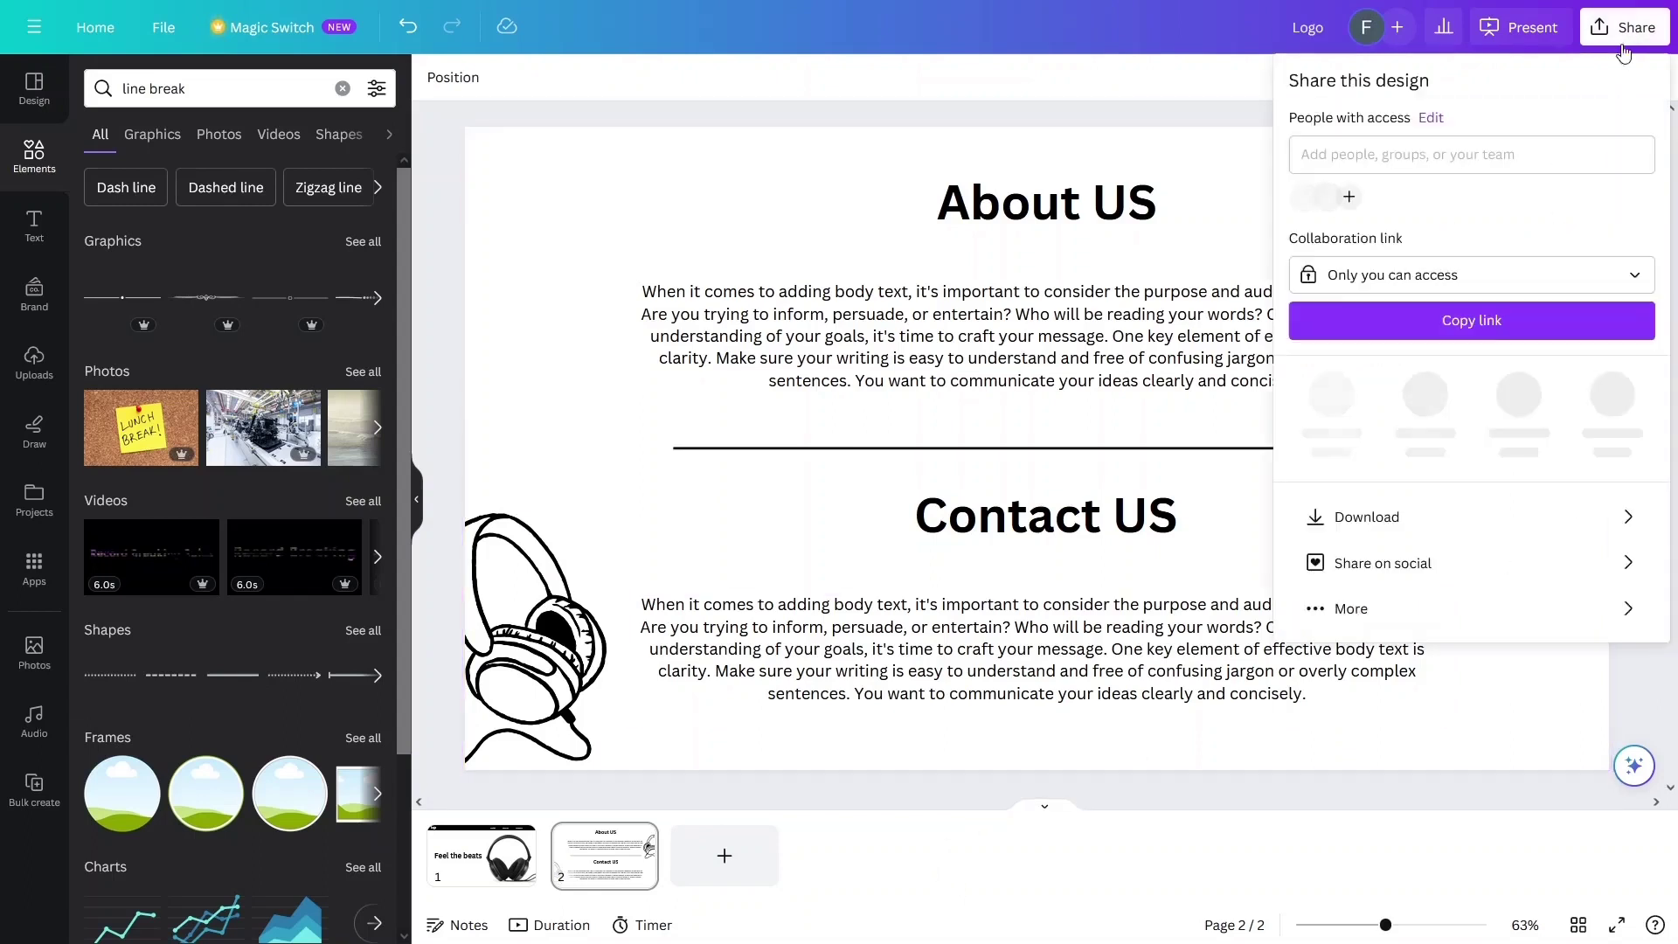
left_click(1467, 521)
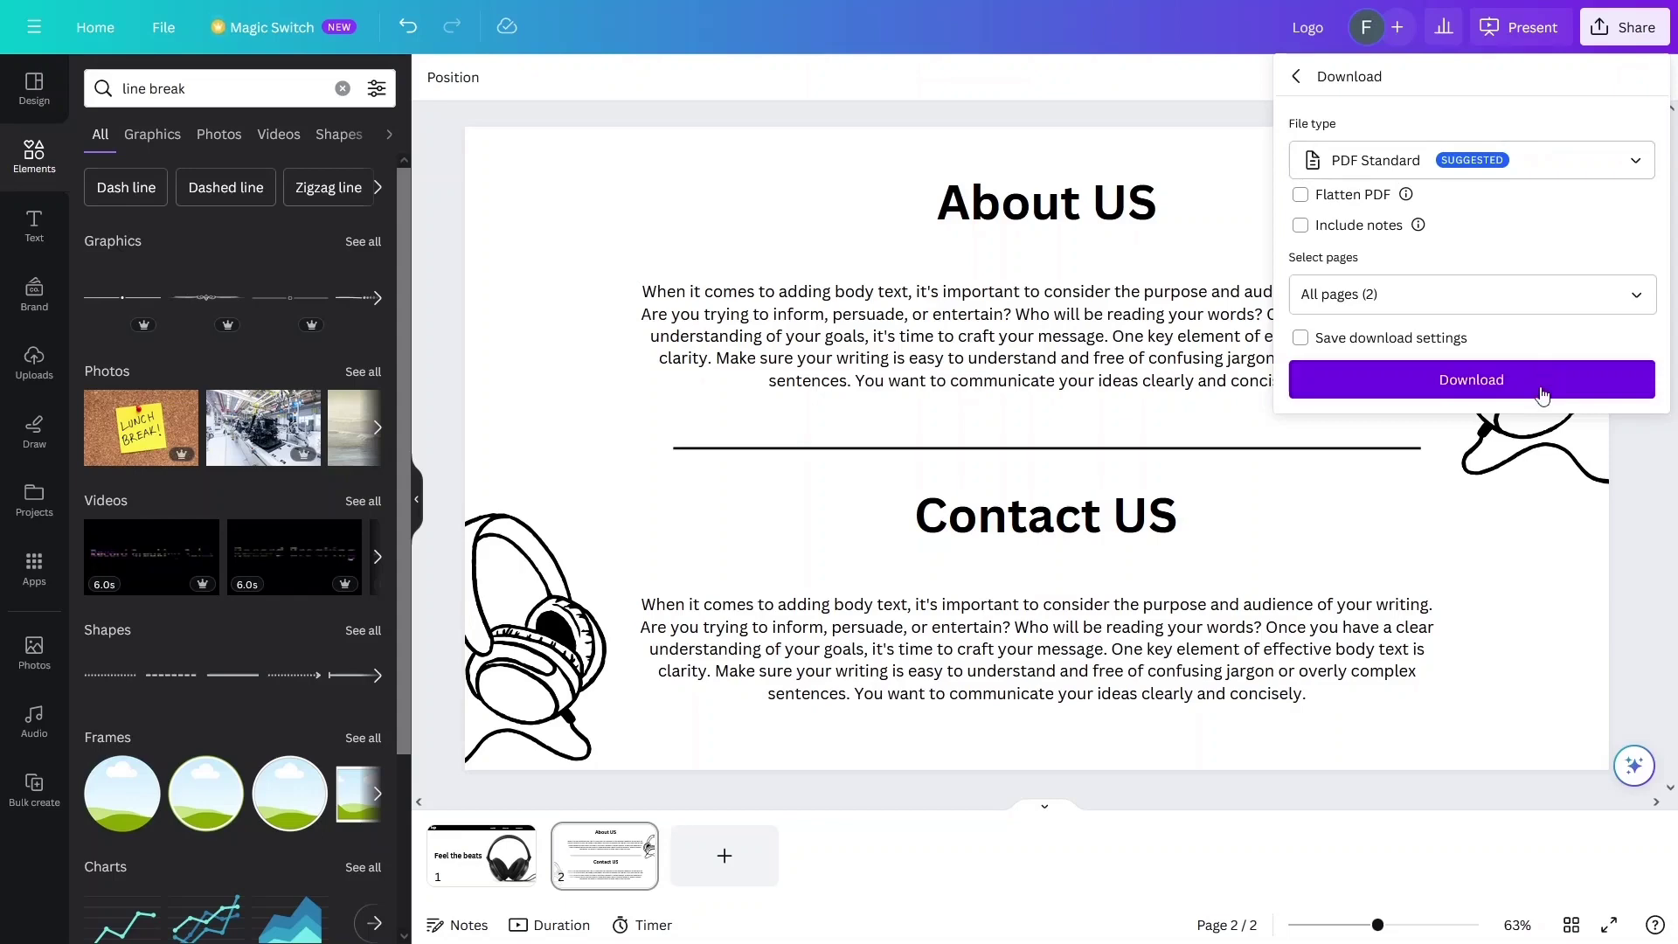
left_click(1509, 382)
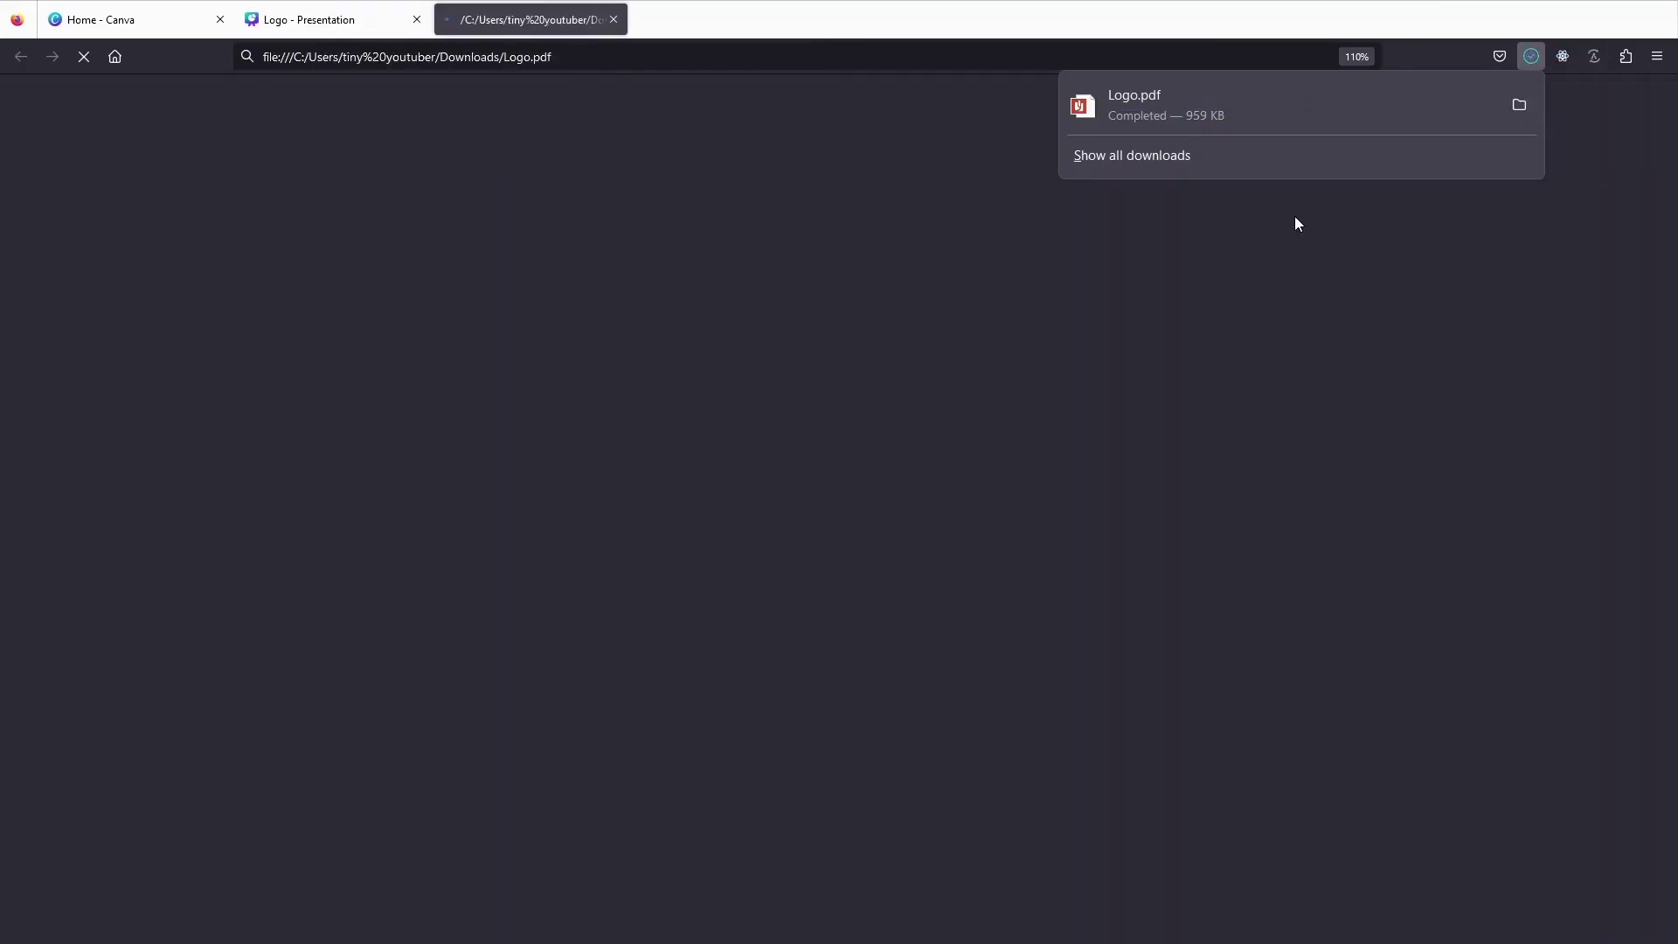
- Review both pages of the downloaded Logo.pdf in full-screen view
key("F11")
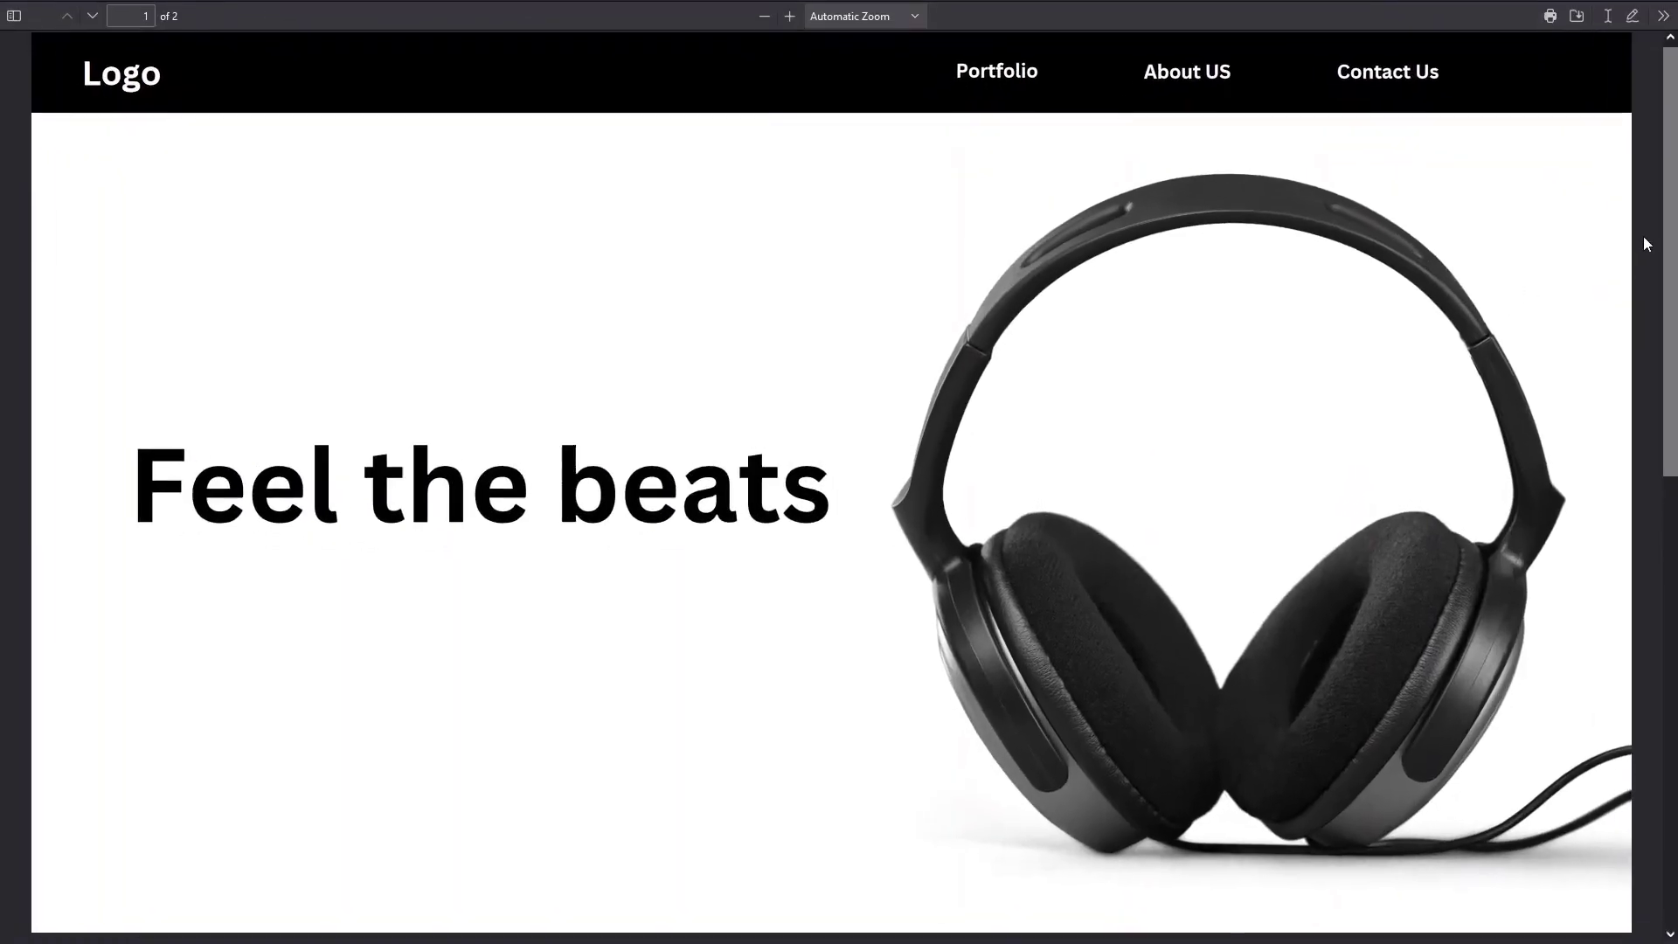
mouse_move(1671, 225)
left_mouse_down()
mouse_move(1672, 748)
mouse_move(1673, 222)
left_mouse_up()
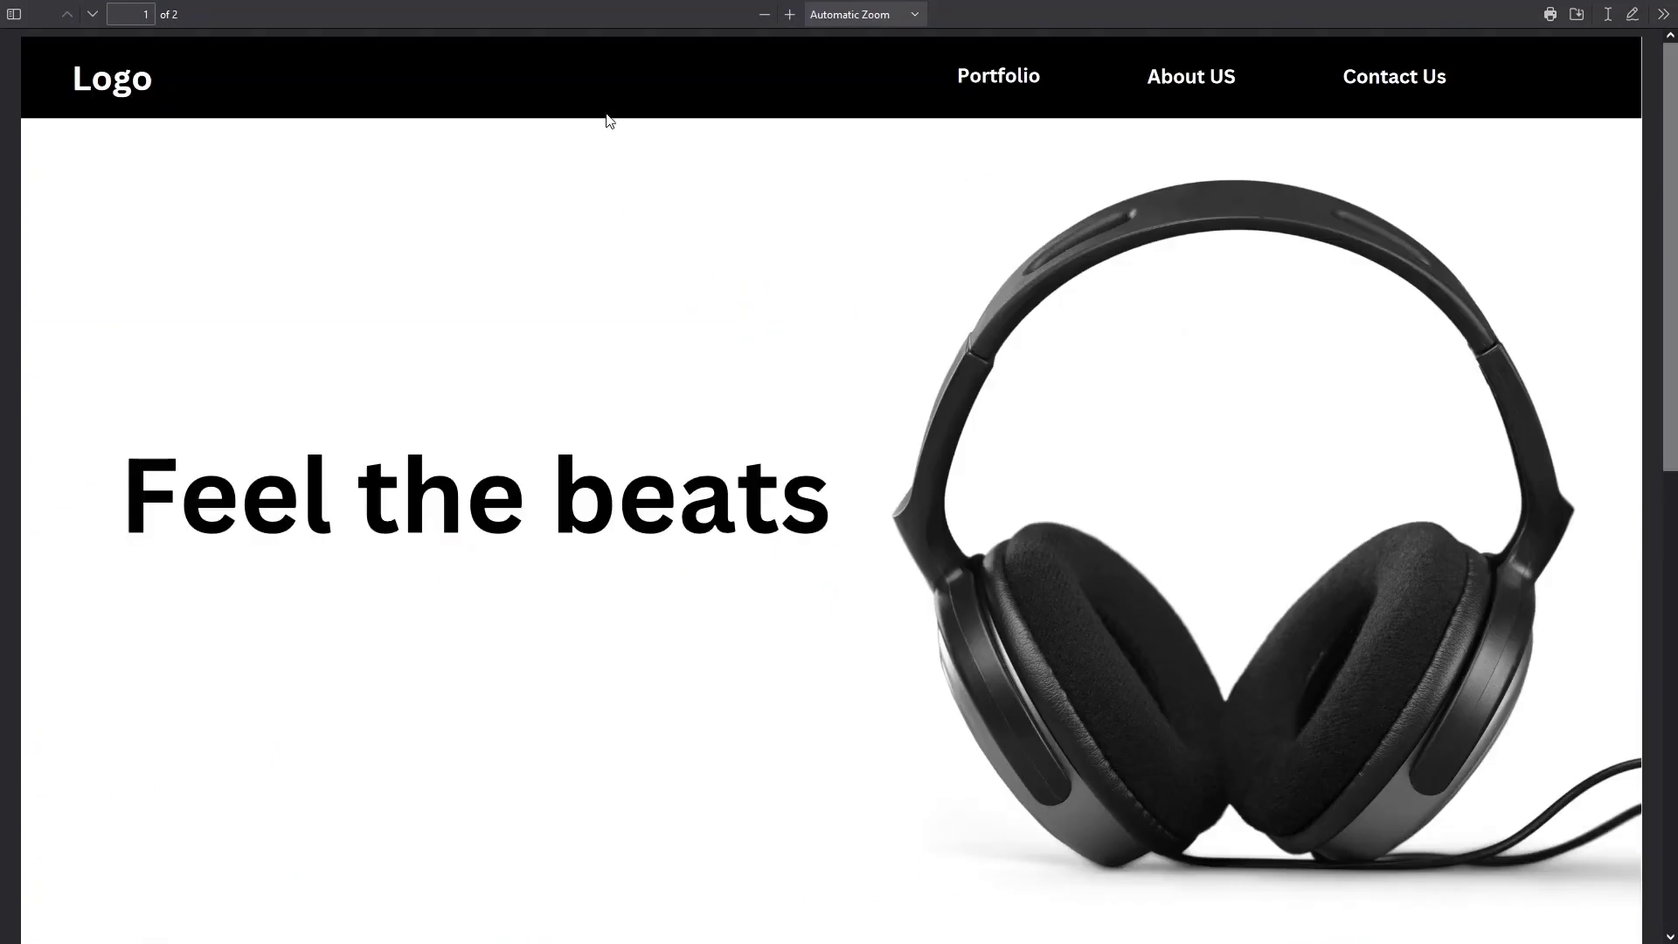
left_click_drag(1672, 309, 1673, 794)
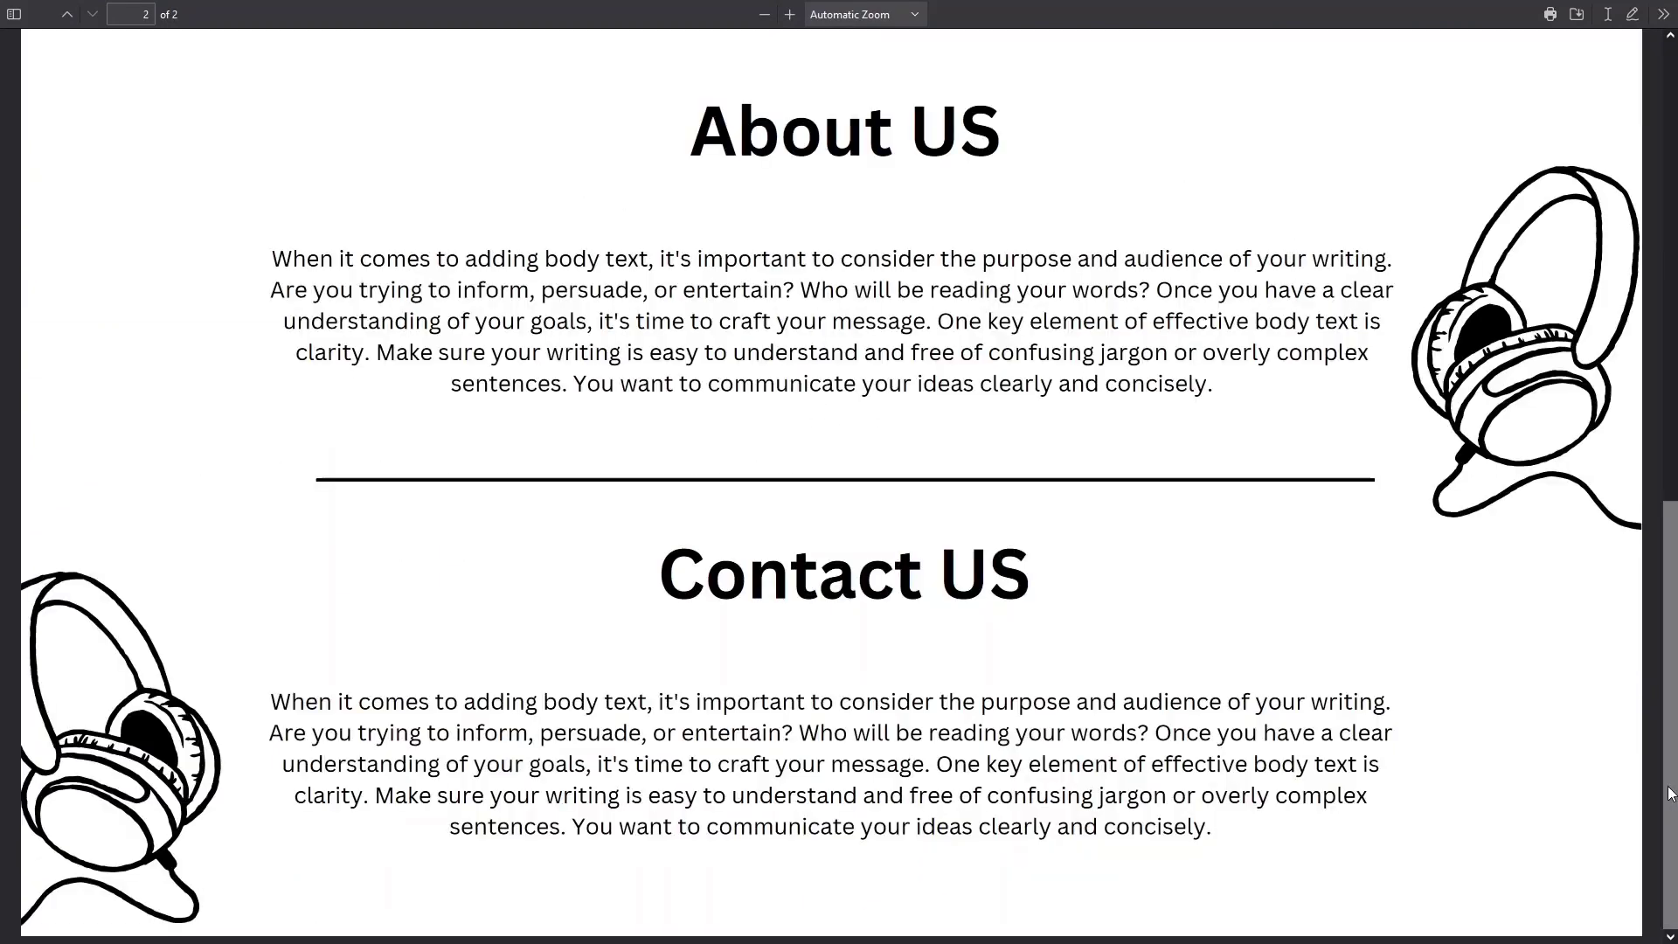